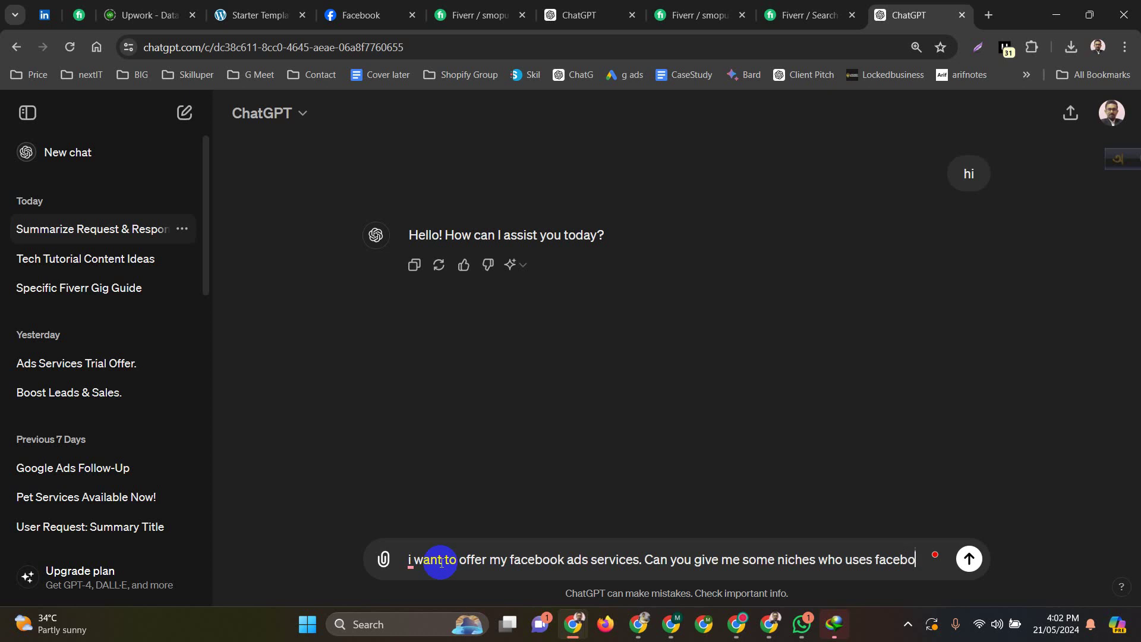
- Complete and send the prompt asking for niches that use facebook ads to grow their business, and read the suggested niches
{"action": "type", "text": "ds to grow their business"}
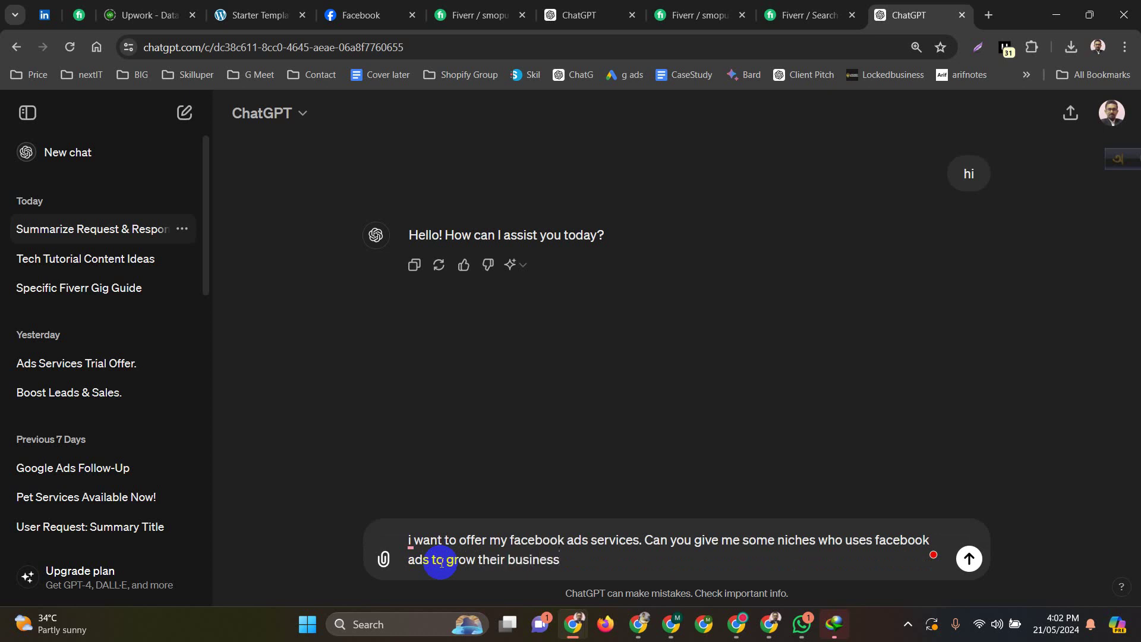
{"action": "key", "text": "Return"}
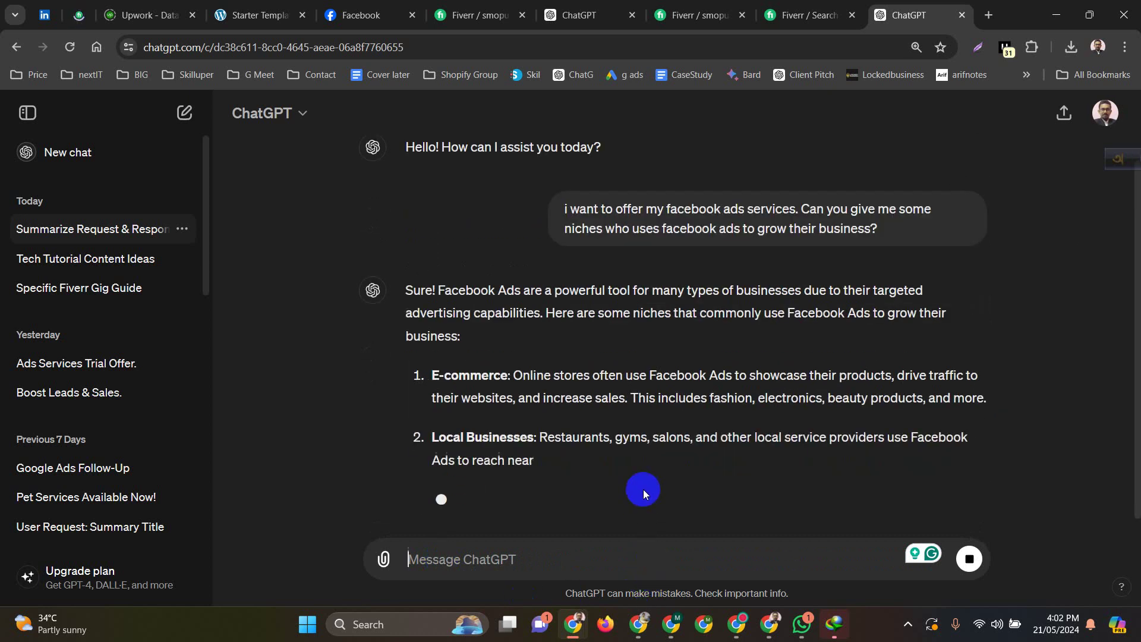
{"action": "scroll", "coordinate": [652, 486], "scroll_direction": "up", "scroll_amount": 3}
{"action": "scroll", "coordinate": [656, 478], "scroll_direction": "down", "scroll_amount": 3}
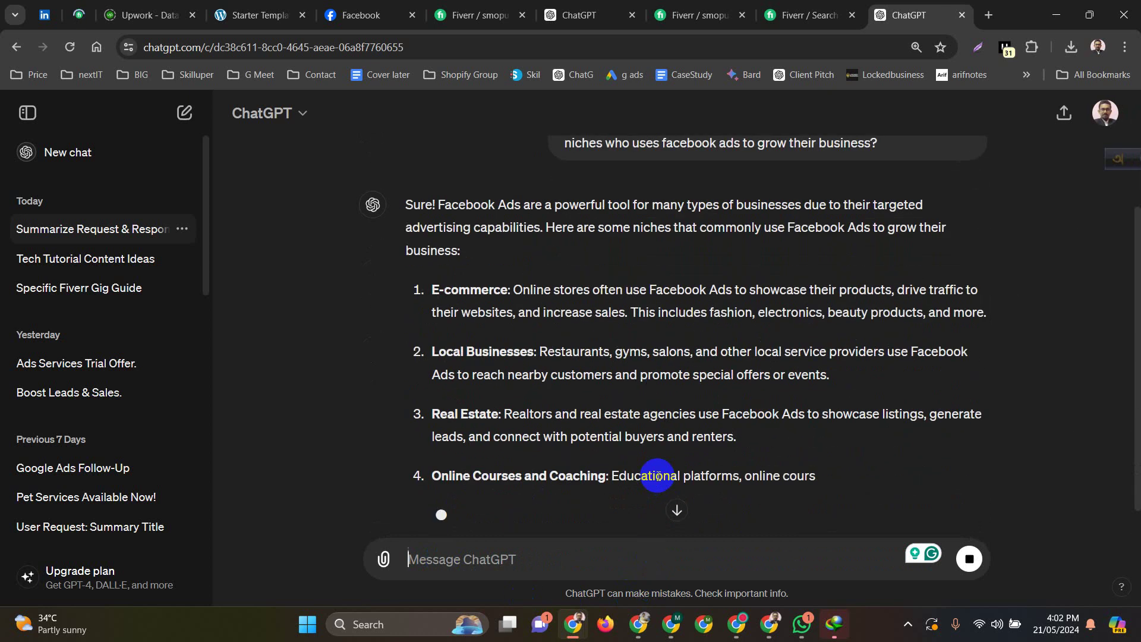
{"action": "scroll", "coordinate": [488, 378], "scroll_direction": "up", "scroll_amount": 1}
{"action": "scroll", "coordinate": [489, 378], "scroll_direction": "down", "scroll_amount": 2}
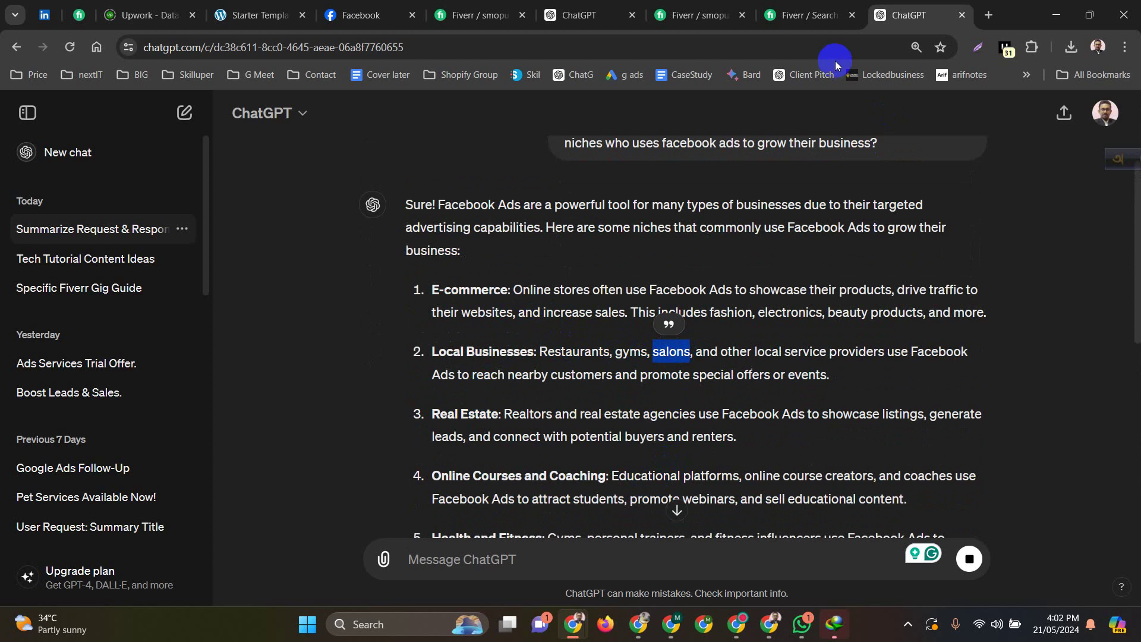
- Switch to the Fiverr gig search and search for "facebook ads for salons"
{"action": "left_click", "coordinate": [803, 14]}
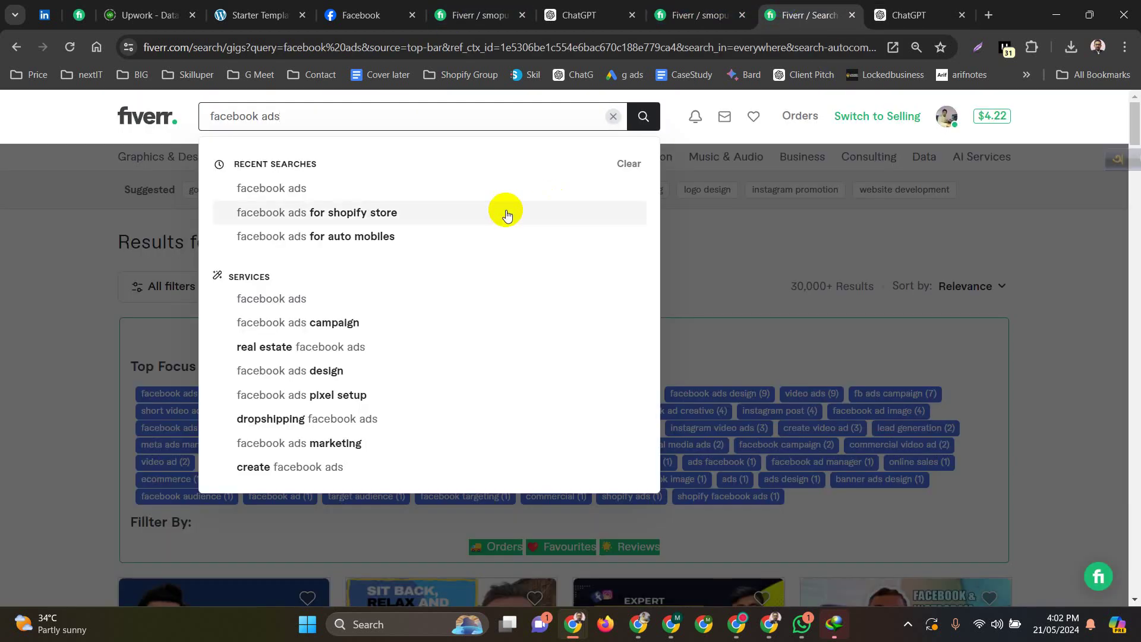
{"action": "type", "text": "fo"}
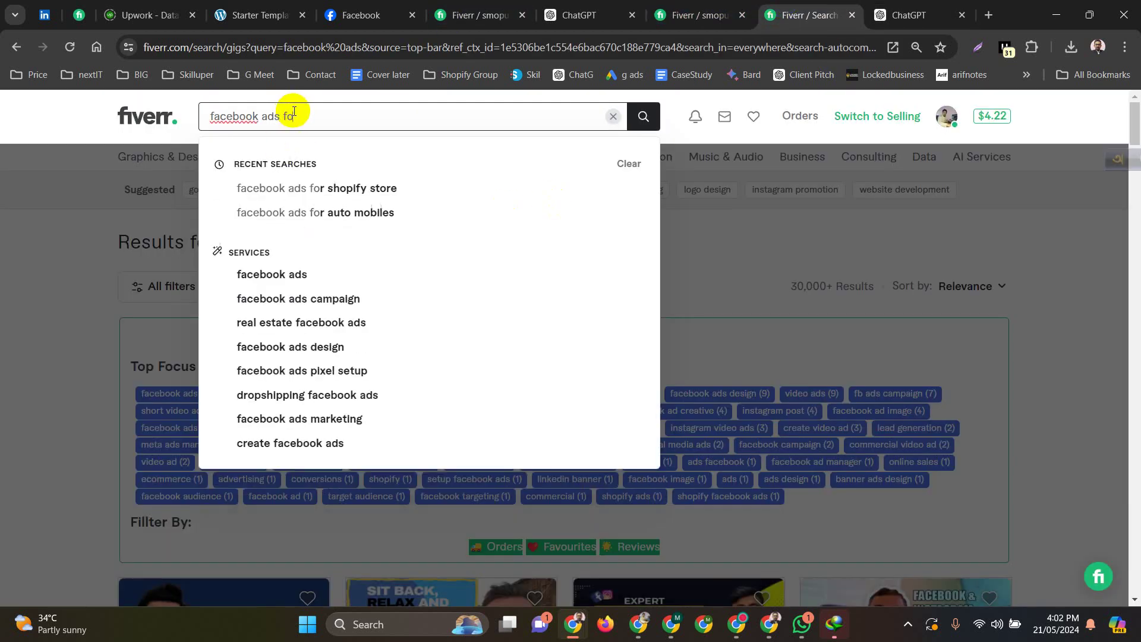
{"action": "type", "text": "r salons"}
{"action": "key", "text": "Return"}
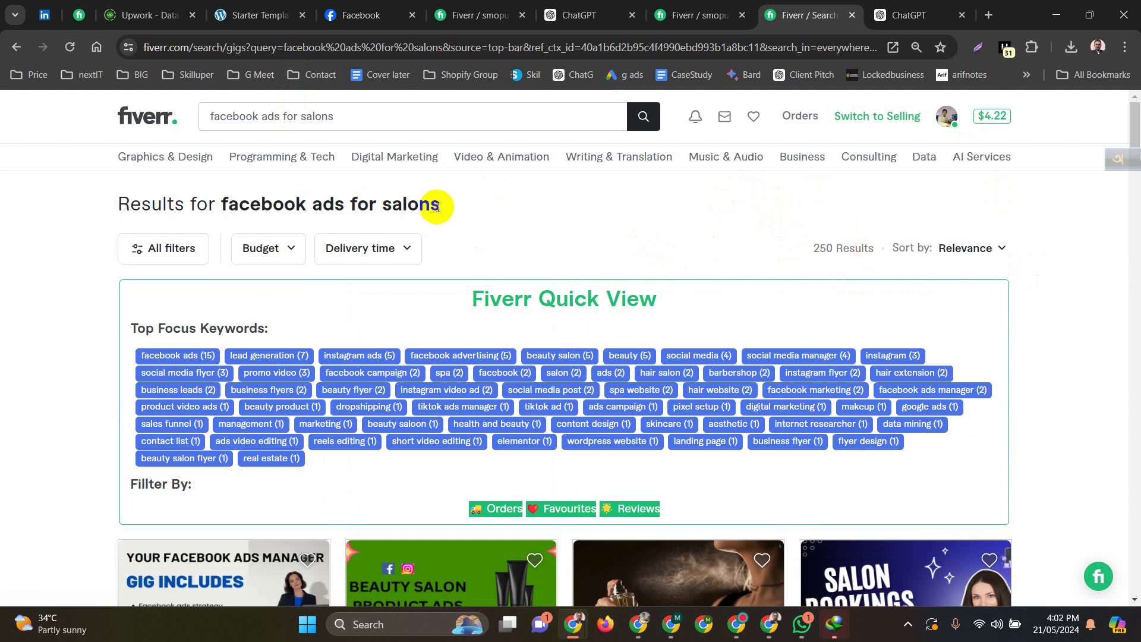
{"action": "left_click_drag", "start_coordinate": [433, 204], "coordinate": [235, 203]}
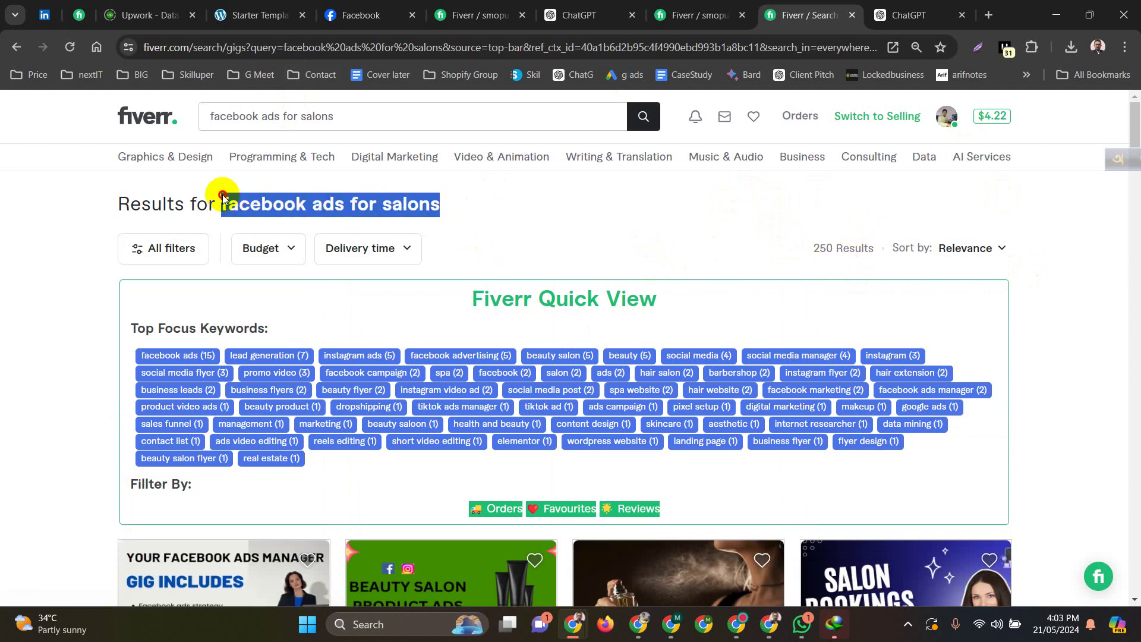
- In the Fiverr gig editor, change the gig title to "I will Setup facebook ads for salons" and save the overview
{"action": "left_click", "coordinate": [695, 15]}
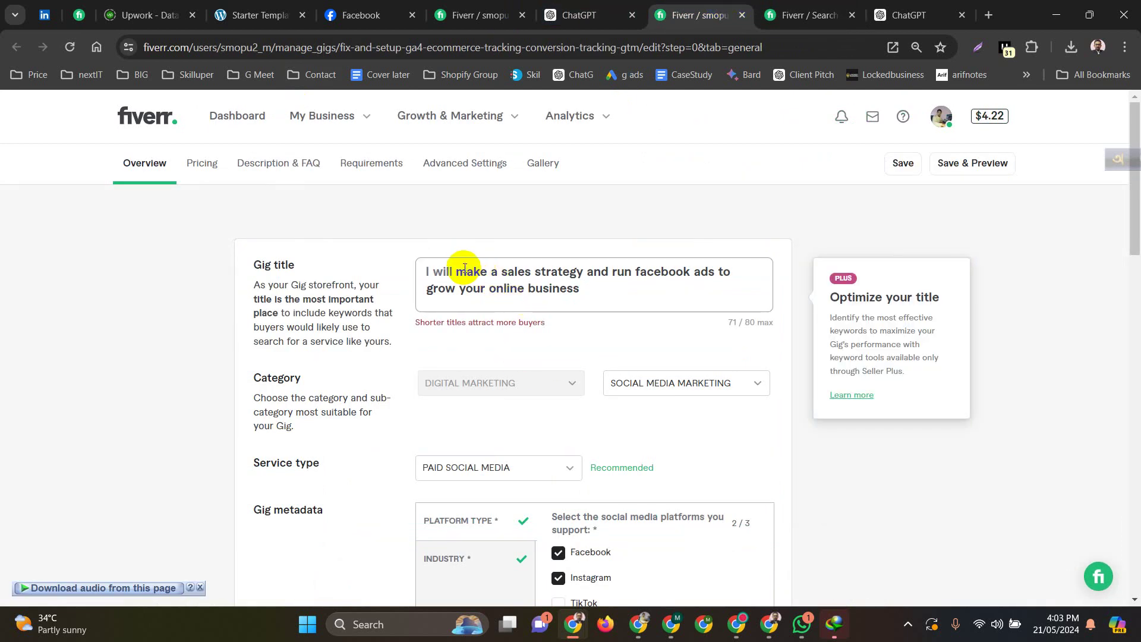
{"action": "left_click_drag", "start_coordinate": [458, 269], "coordinate": [596, 289]}
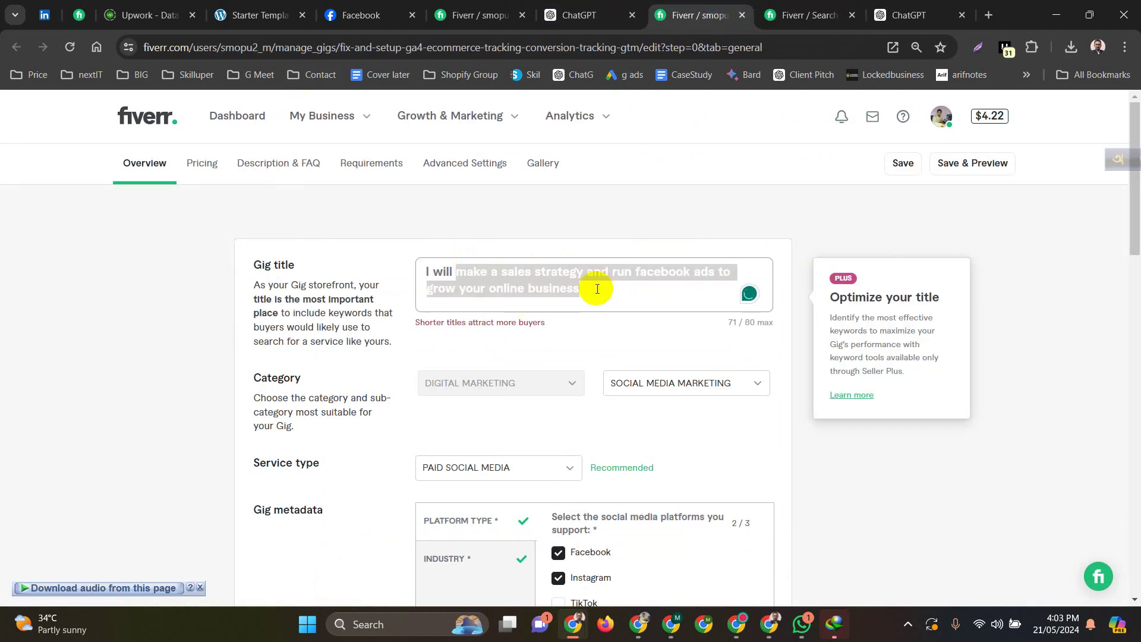
{"action": "type", "text": "Se"}
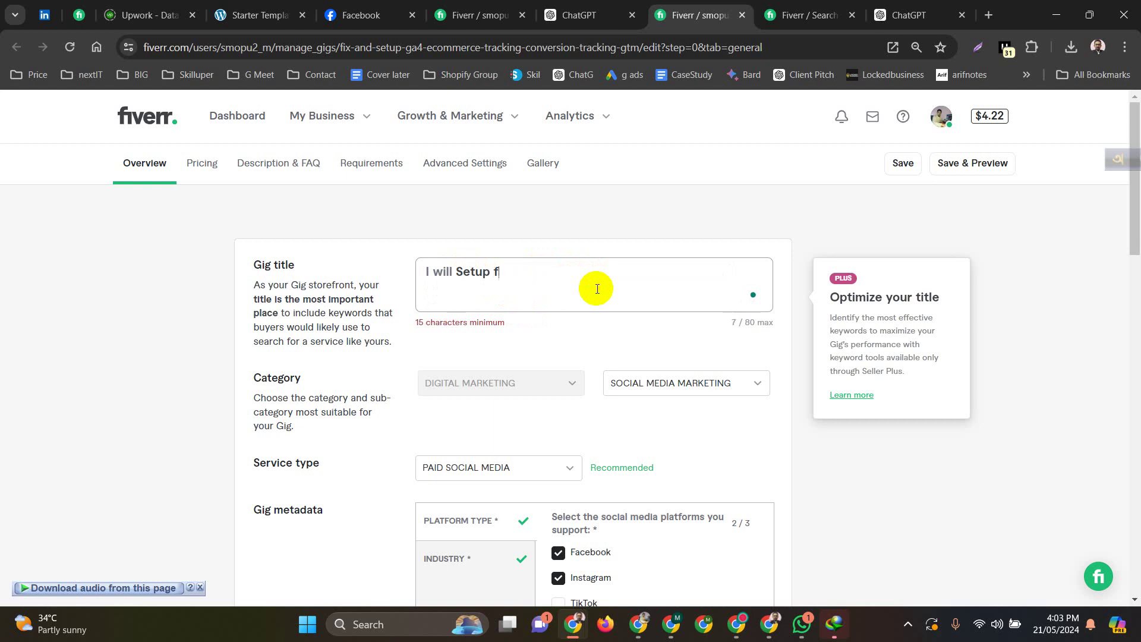
{"action": "type", "text": "tup"}
{"action": "type", "text": "facebook ads for salons"}
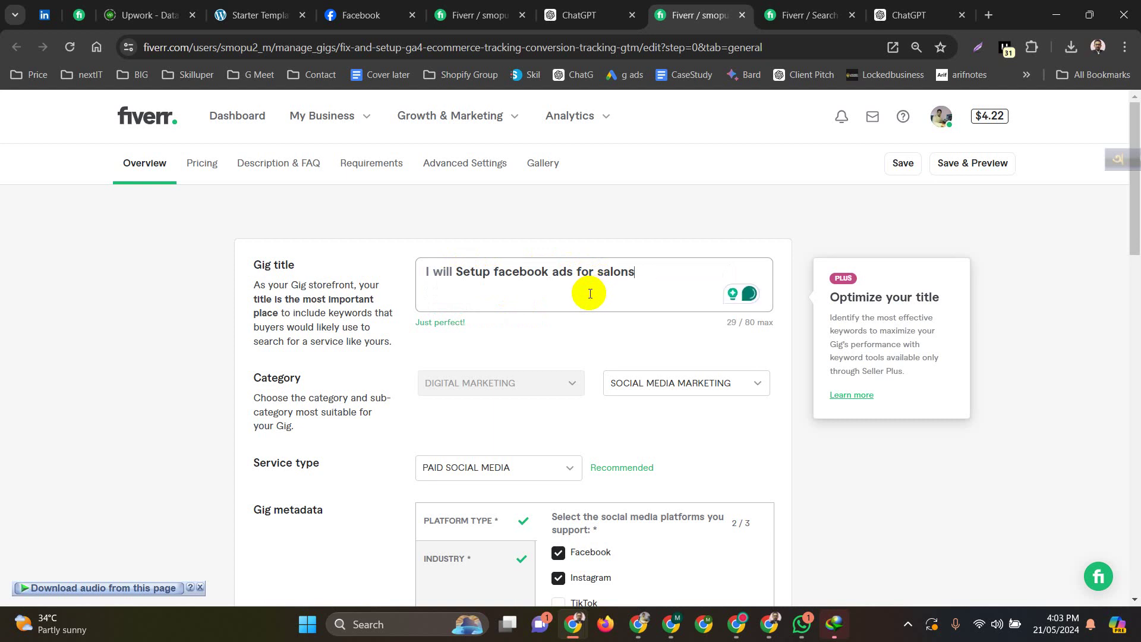
{"action": "scroll", "coordinate": [568, 349], "scroll_direction": "down", "scroll_amount": 1}
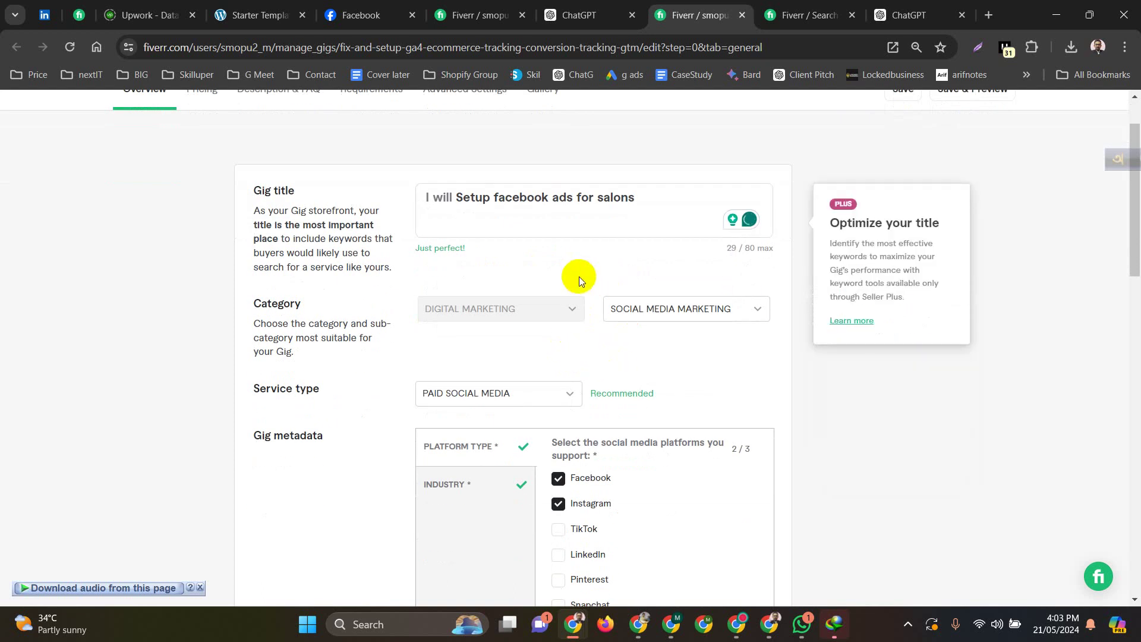
{"action": "scroll", "coordinate": [579, 281], "scroll_direction": "down", "scroll_amount": 6}
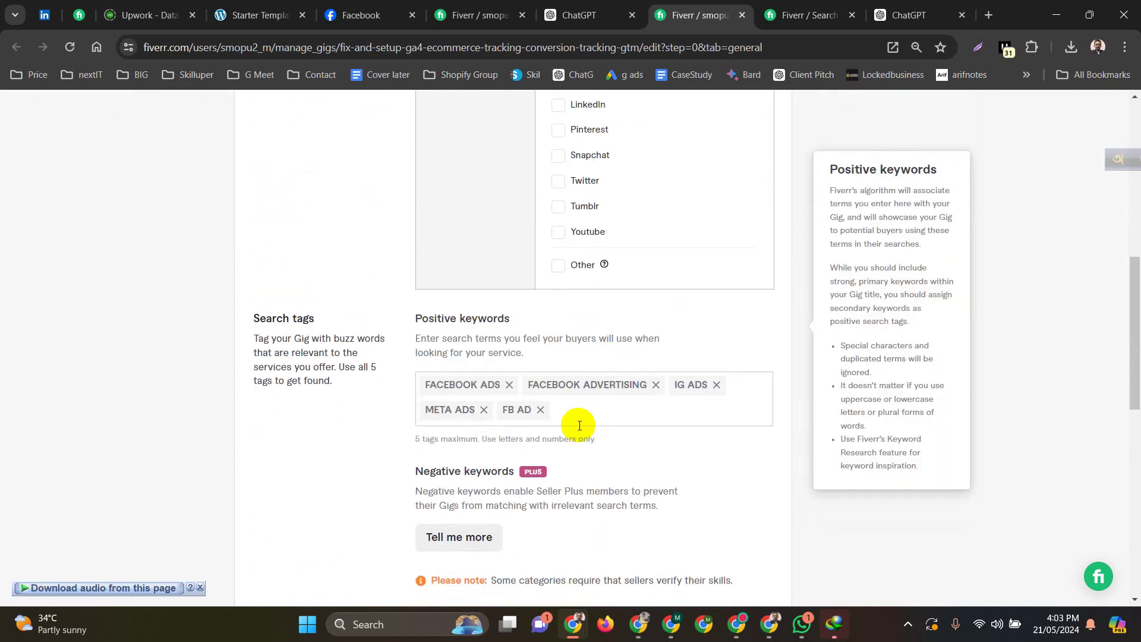
{"action": "scroll", "coordinate": [579, 426], "scroll_direction": "down", "scroll_amount": 1}
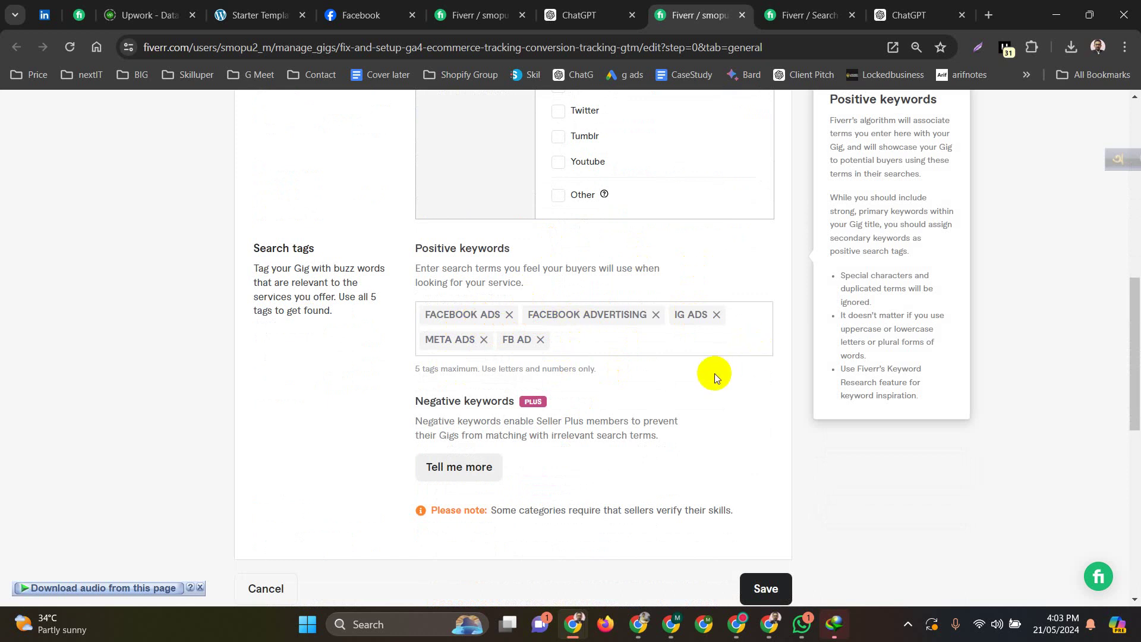
{"action": "left_click", "coordinate": [785, 590]}
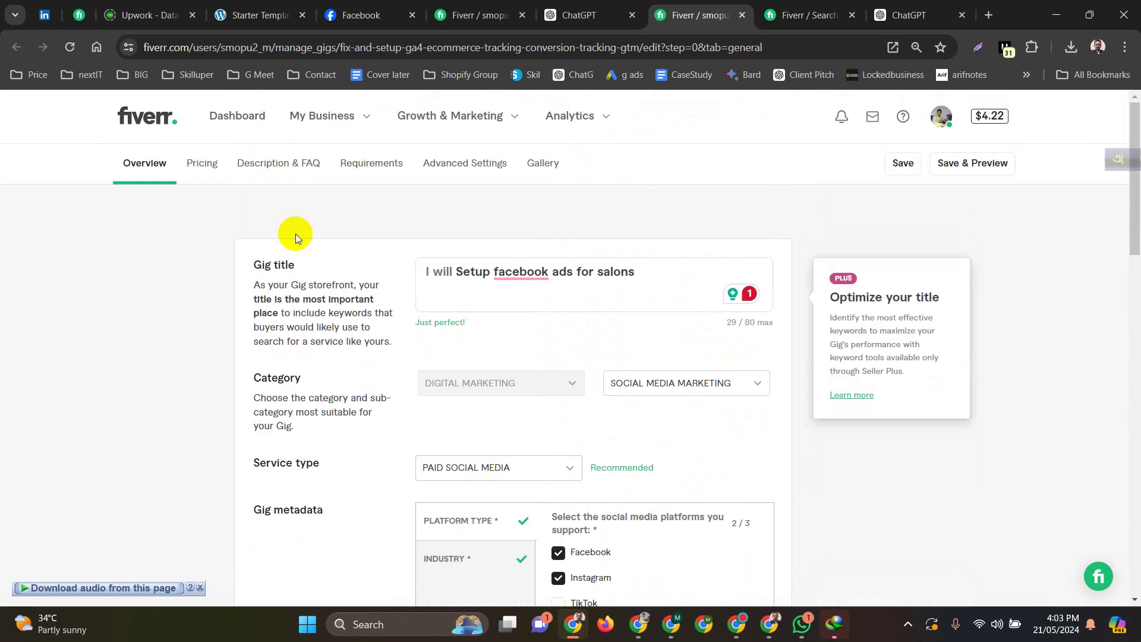
- Open the gig's description and FAQ section and read through the existing gig description
{"action": "left_click", "coordinate": [287, 166]}
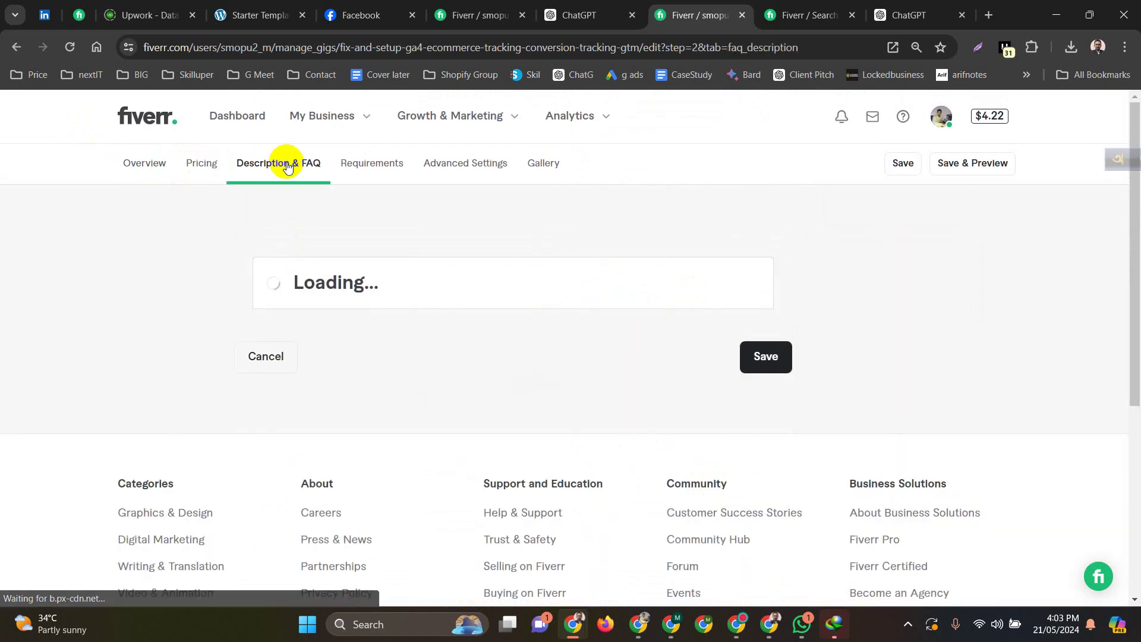
{"action": "scroll", "coordinate": [408, 483], "scroll_direction": "down", "scroll_amount": 5}
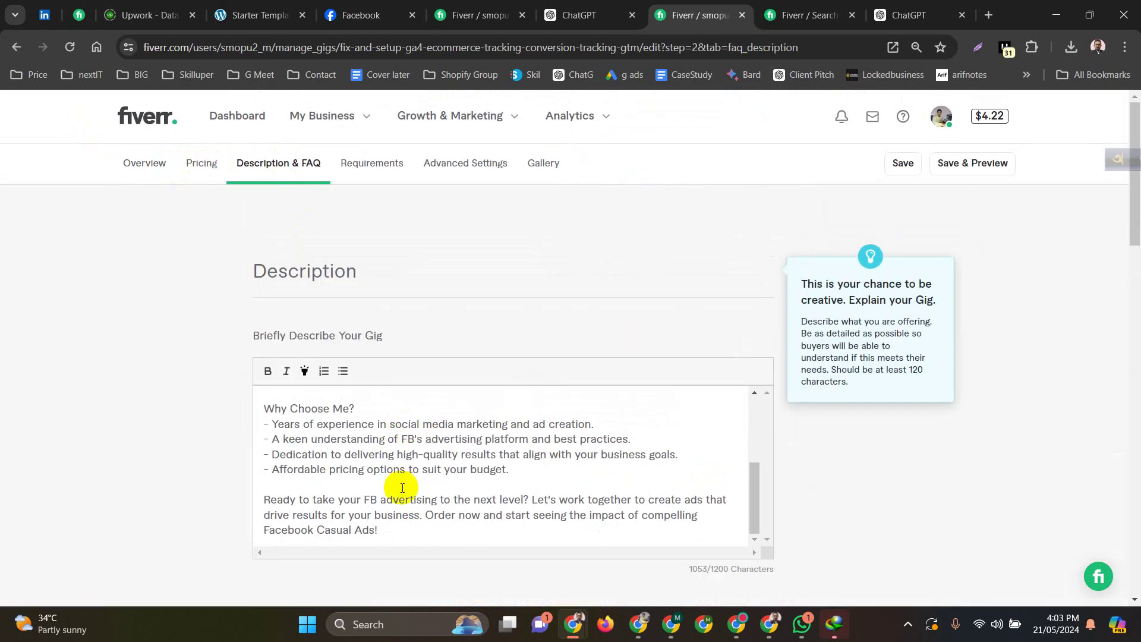
{"action": "scroll", "coordinate": [404, 467], "scroll_direction": "down", "scroll_amount": 2}
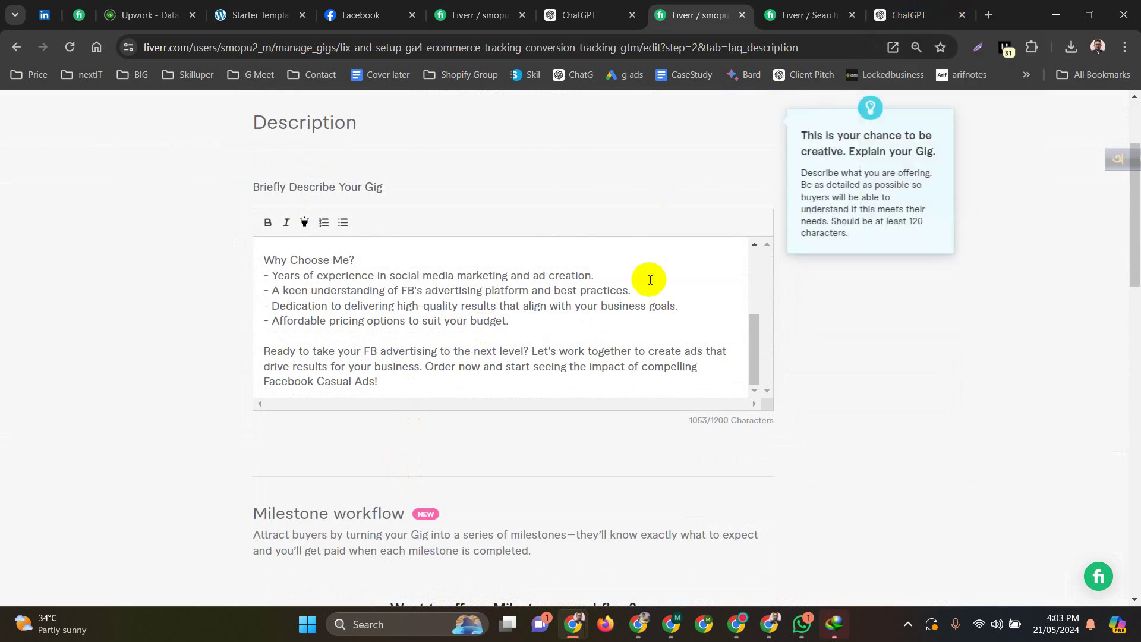
{"action": "scroll", "coordinate": [533, 305], "scroll_direction": "down", "scroll_amount": 1}
{"action": "scroll", "coordinate": [475, 272], "scroll_direction": "up", "scroll_amount": 2}
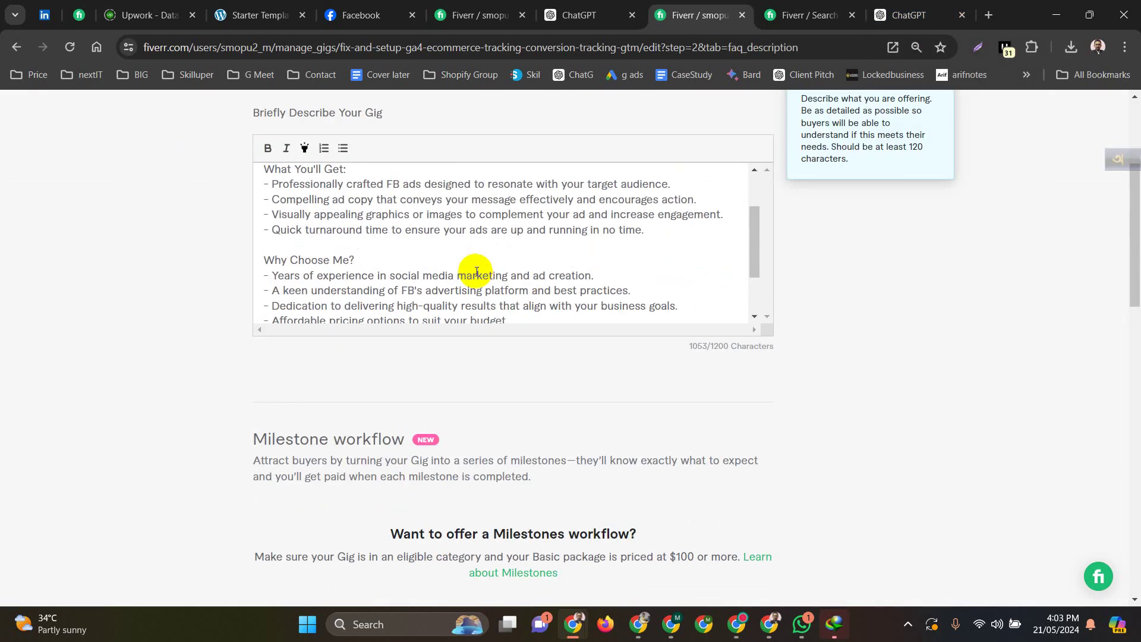
{"action": "scroll", "coordinate": [477, 271], "scroll_direction": "up", "scroll_amount": 1}
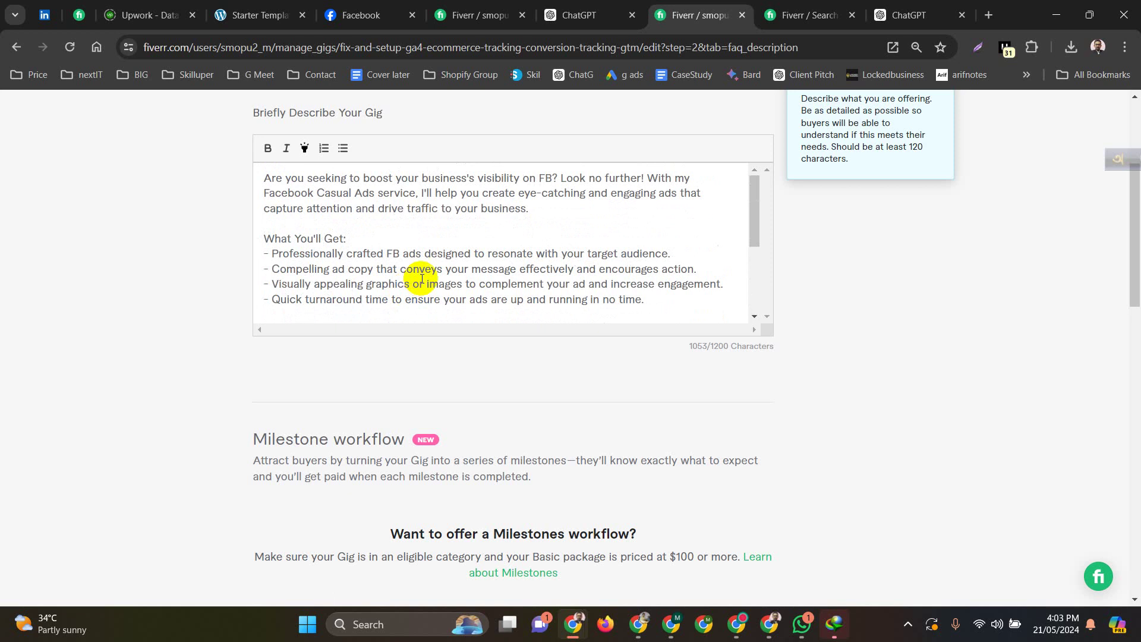
{"action": "scroll", "coordinate": [517, 264], "scroll_direction": "up", "scroll_amount": 1}
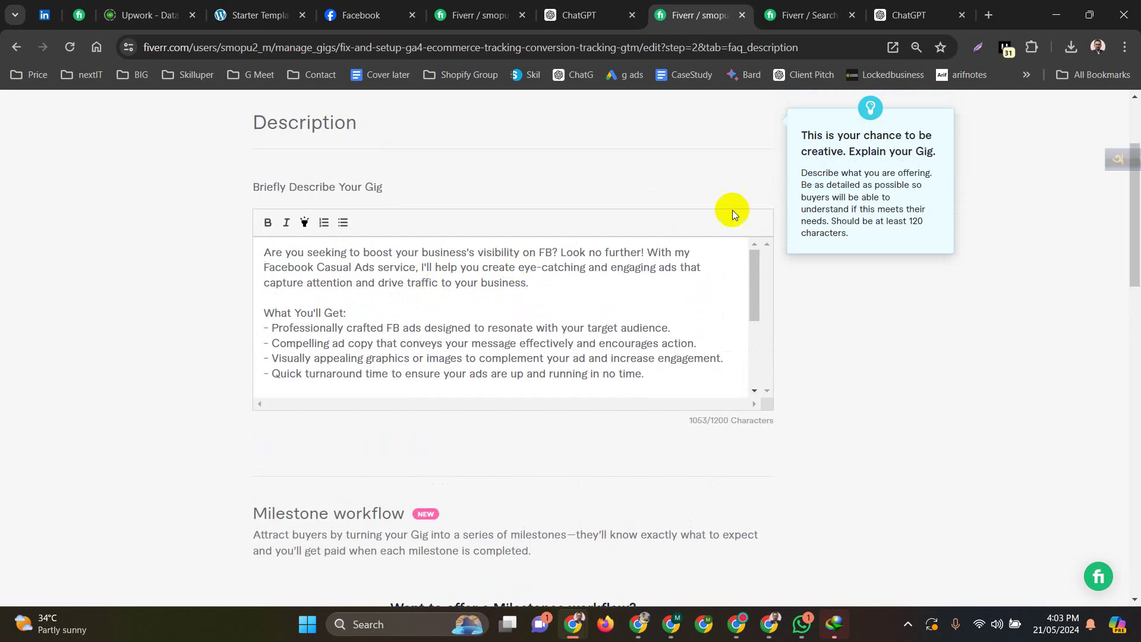
{"action": "scroll", "coordinate": [776, 361], "scroll_direction": "up", "scroll_amount": 2}
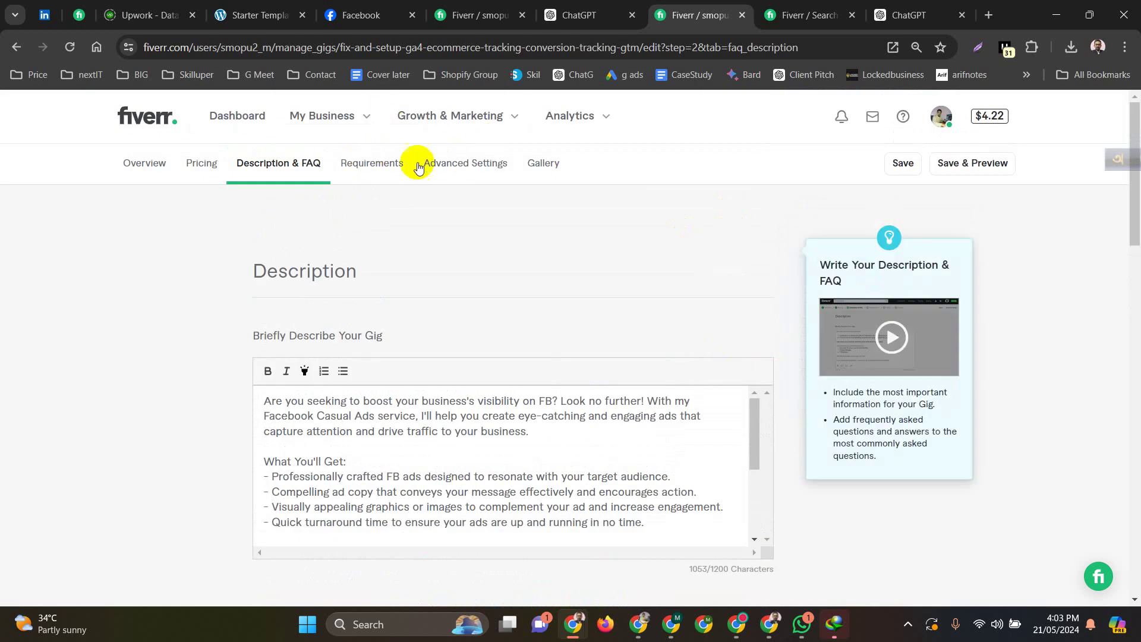
- Review the images in the gig's gallery and save the gig
{"action": "left_click", "coordinate": [536, 167]}
{"action": "scroll", "coordinate": [471, 351], "scroll_direction": "down", "scroll_amount": 6}
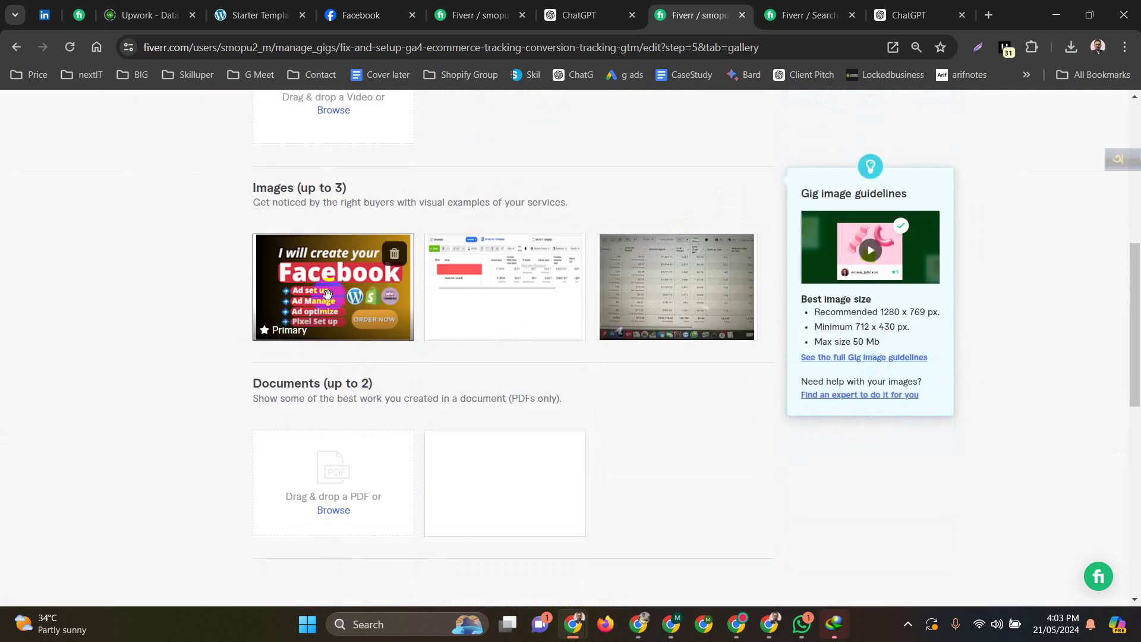
{"action": "left_click", "coordinate": [500, 257]}
{"action": "scroll", "coordinate": [803, 286], "scroll_direction": "up", "scroll_amount": 6}
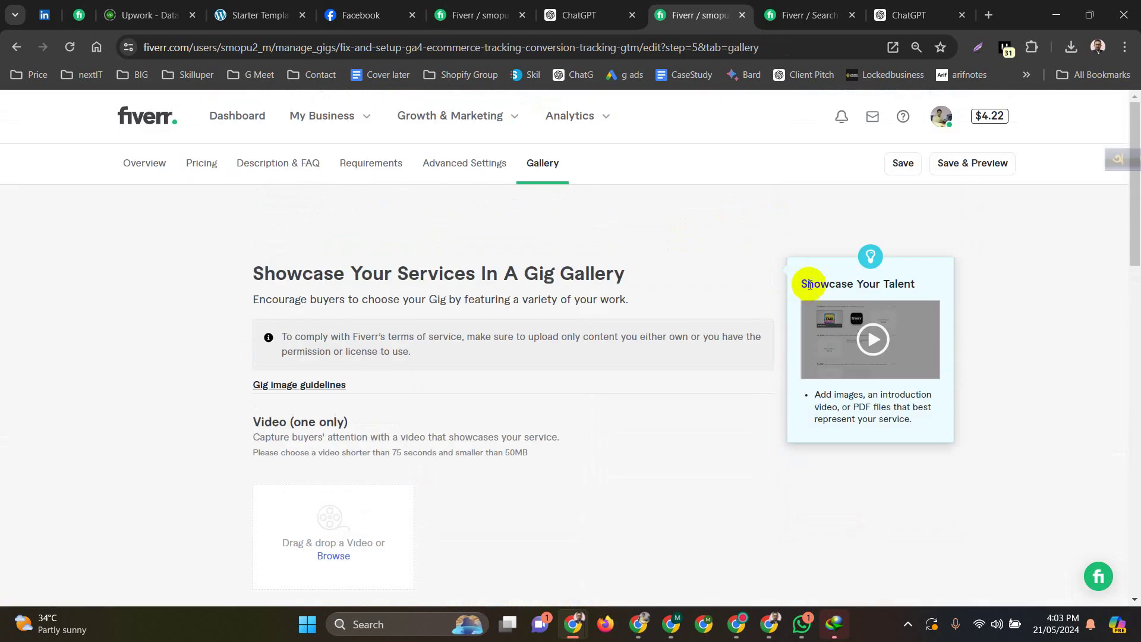
{"action": "left_click", "coordinate": [896, 171]}
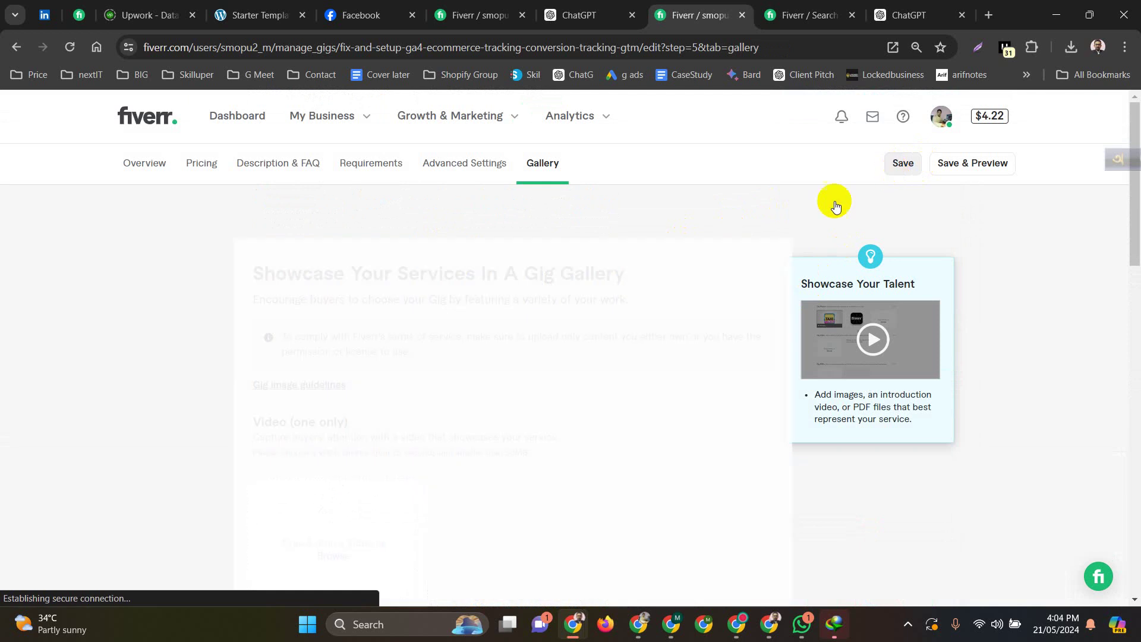
- Return to the "facebook ads for salons" search results, reload them and examine the listed gigs
{"action": "left_click", "coordinate": [805, 14]}
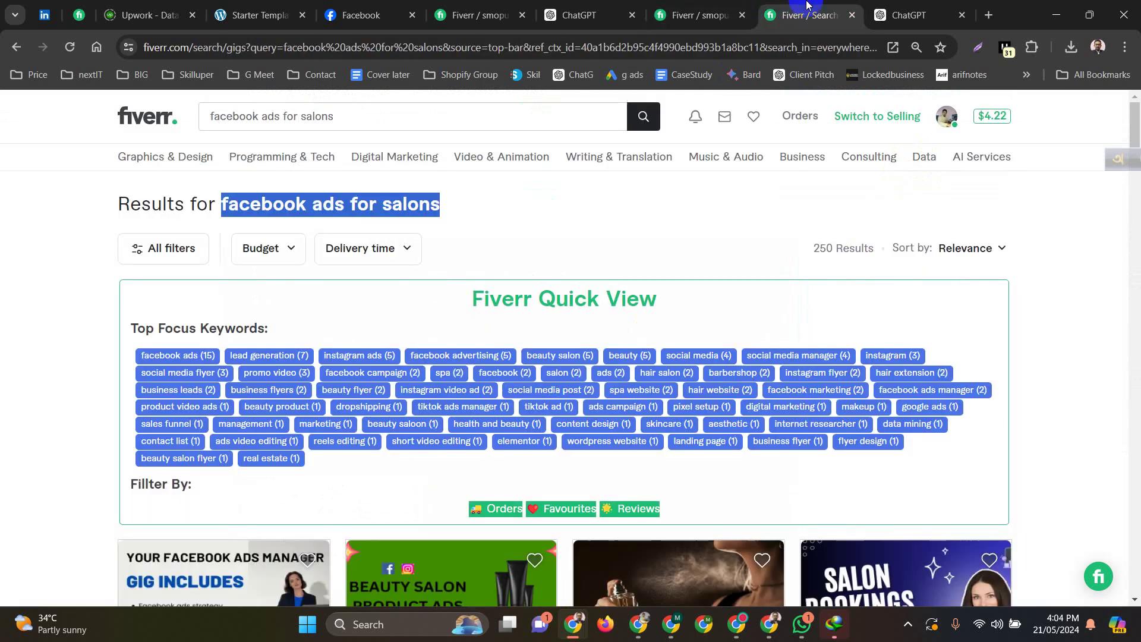
{"action": "left_click", "coordinate": [70, 48]}
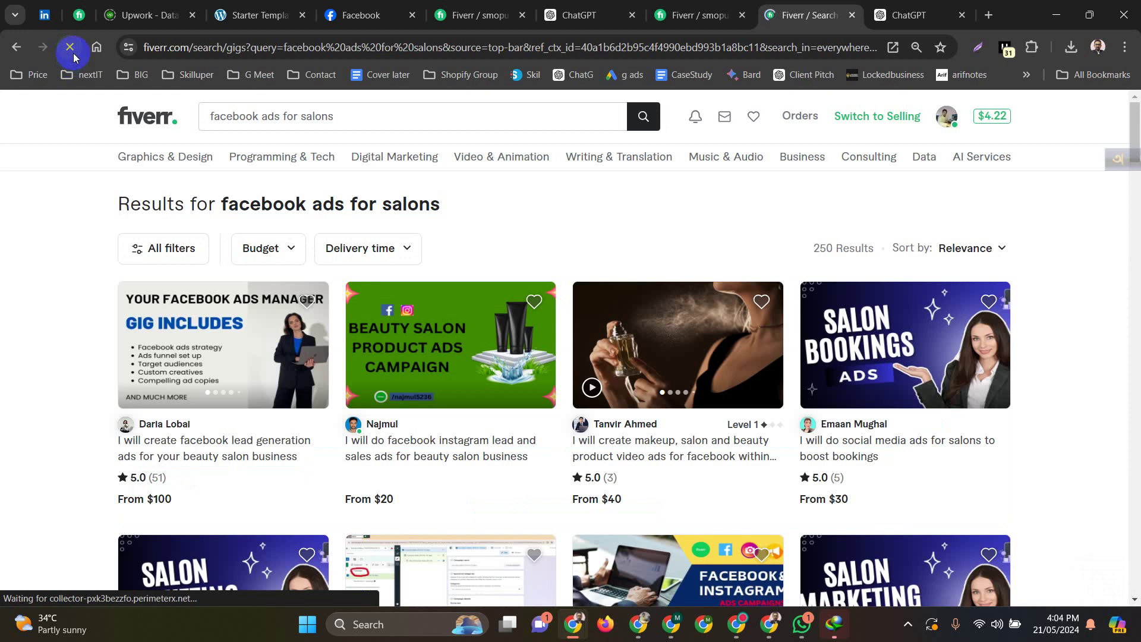
{"action": "scroll", "coordinate": [598, 344], "scroll_direction": "down", "scroll_amount": 8}
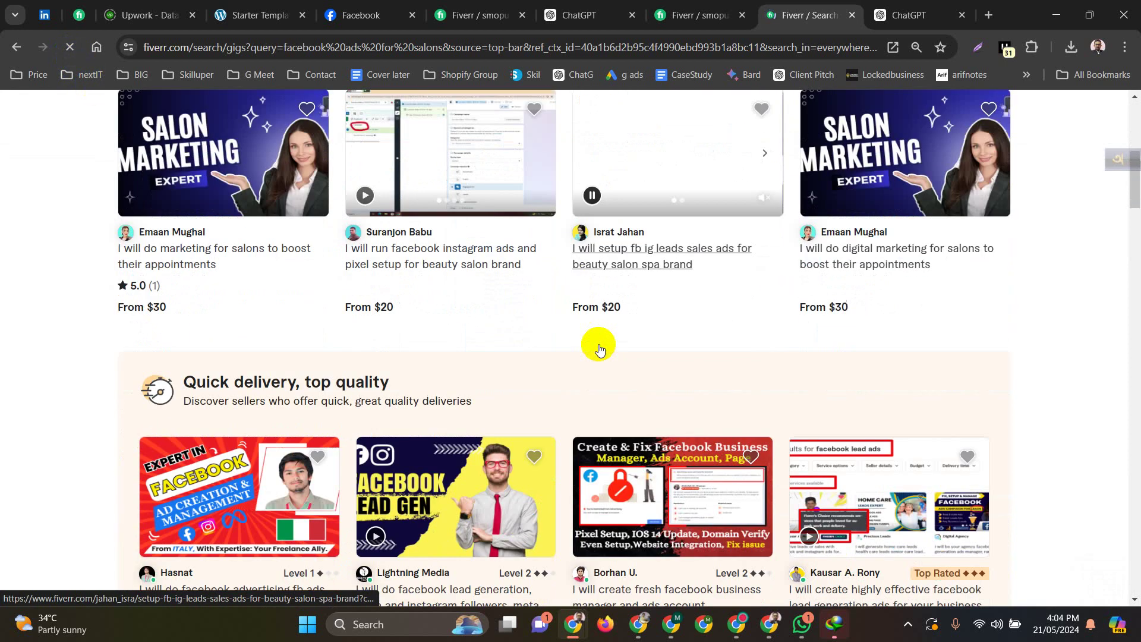
{"action": "scroll", "coordinate": [598, 344], "scroll_direction": "down", "scroll_amount": 8}
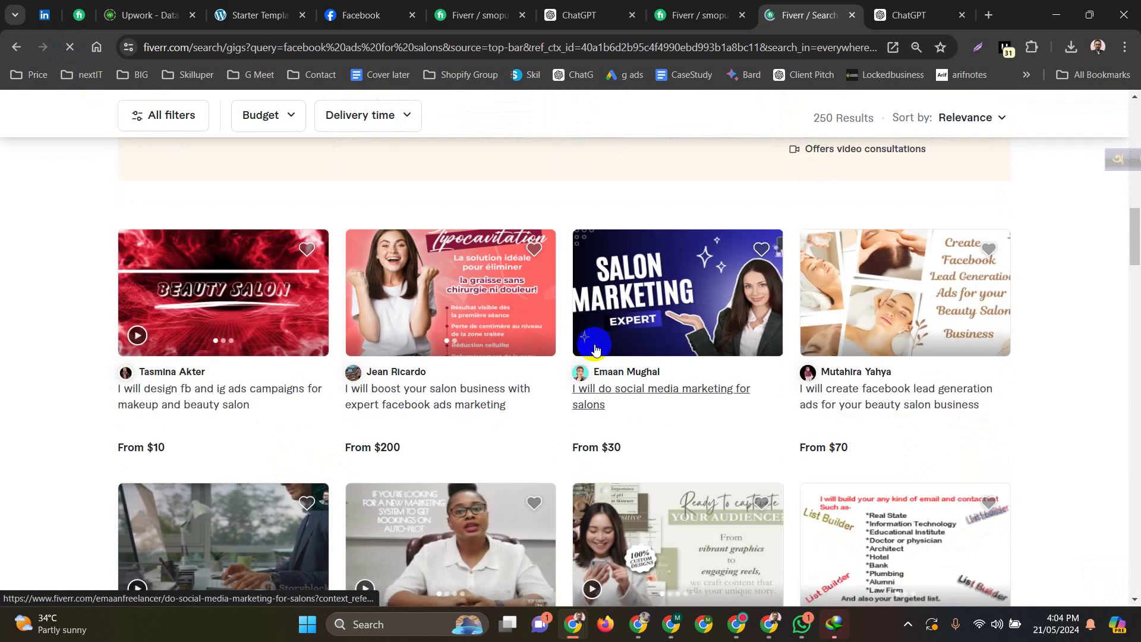
{"action": "scroll", "coordinate": [555, 365], "scroll_direction": "down", "scroll_amount": 4}
{"action": "scroll", "coordinate": [555, 365], "scroll_direction": "up", "scroll_amount": 20}
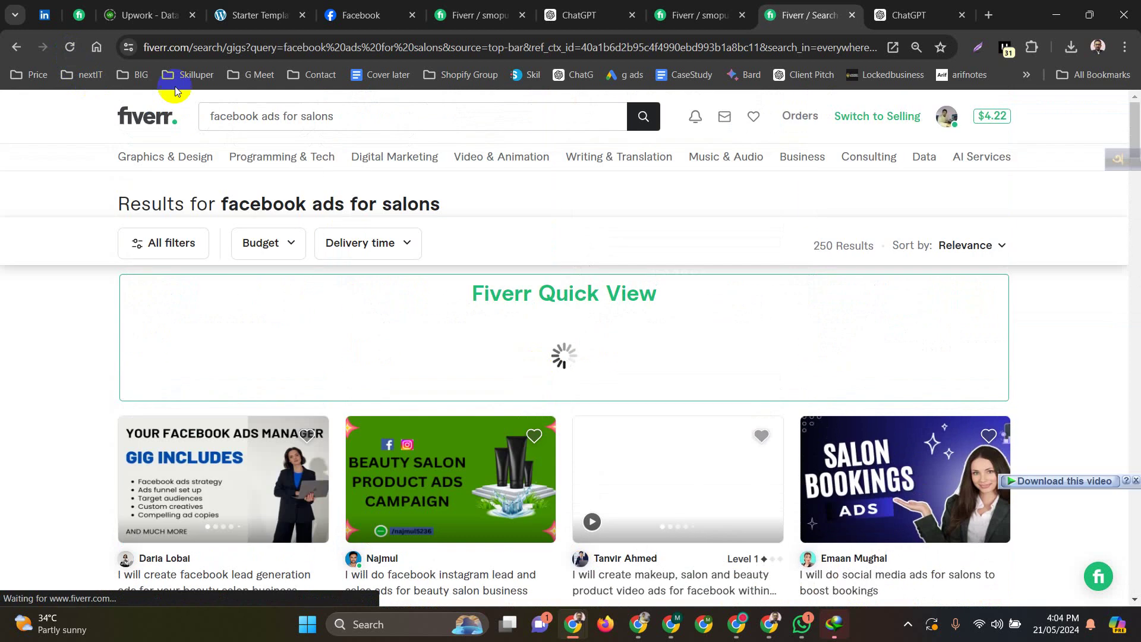
{"action": "left_click", "coordinate": [70, 47]}
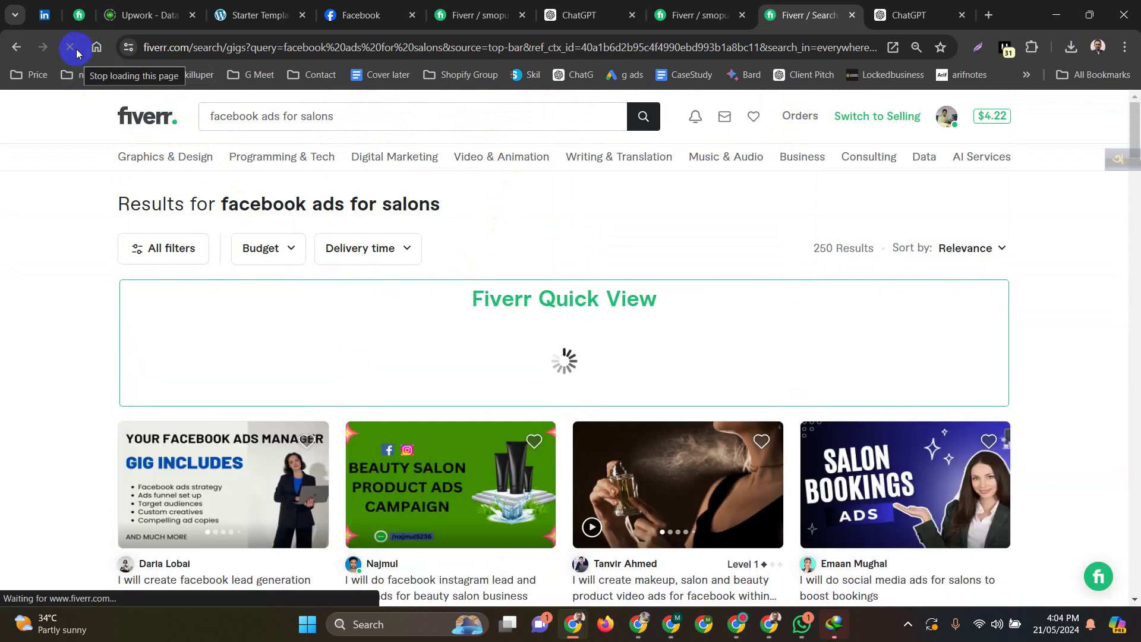
{"action": "left_click", "coordinate": [73, 48]}
{"action": "left_click", "coordinate": [74, 50]}
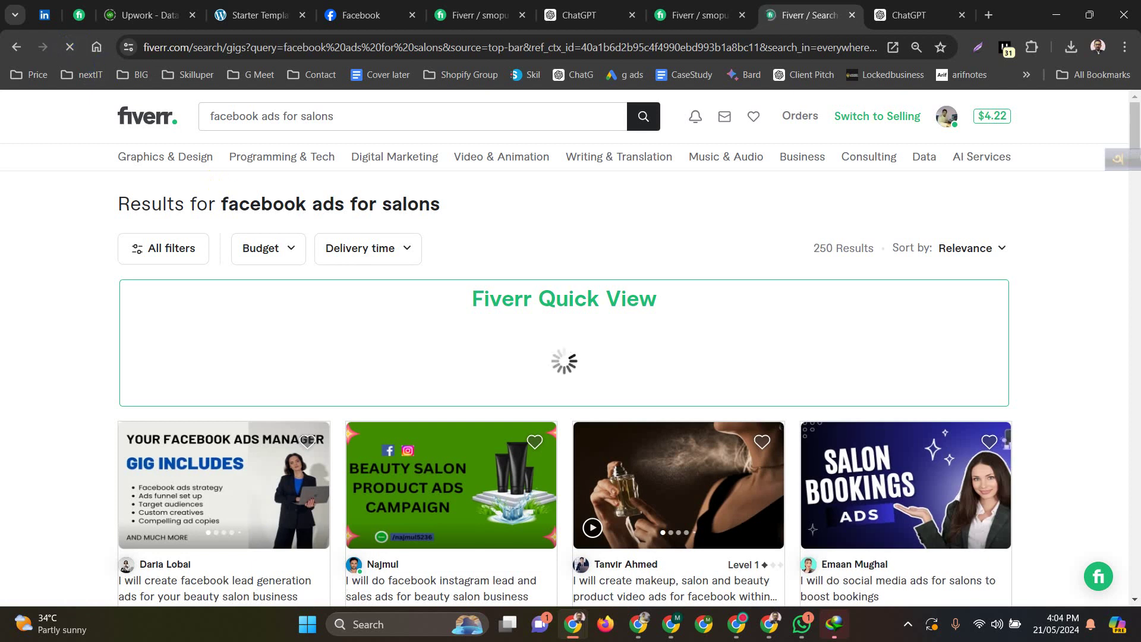
{"action": "scroll", "coordinate": [453, 357], "scroll_direction": "down", "scroll_amount": 9}
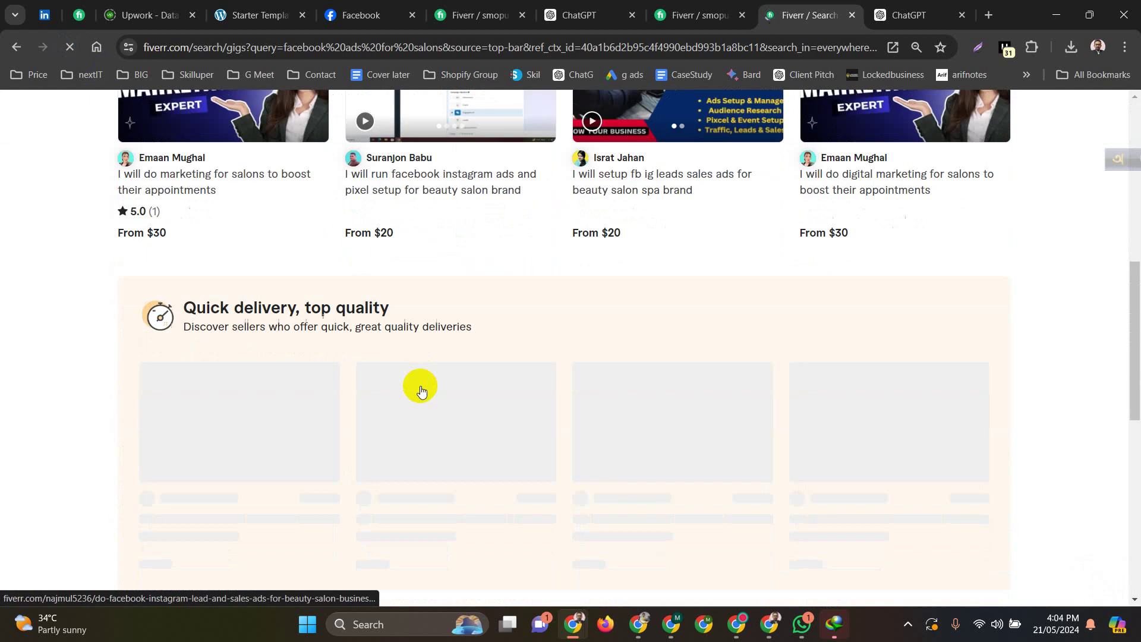
{"action": "scroll", "coordinate": [419, 391], "scroll_direction": "down", "scroll_amount": 3}
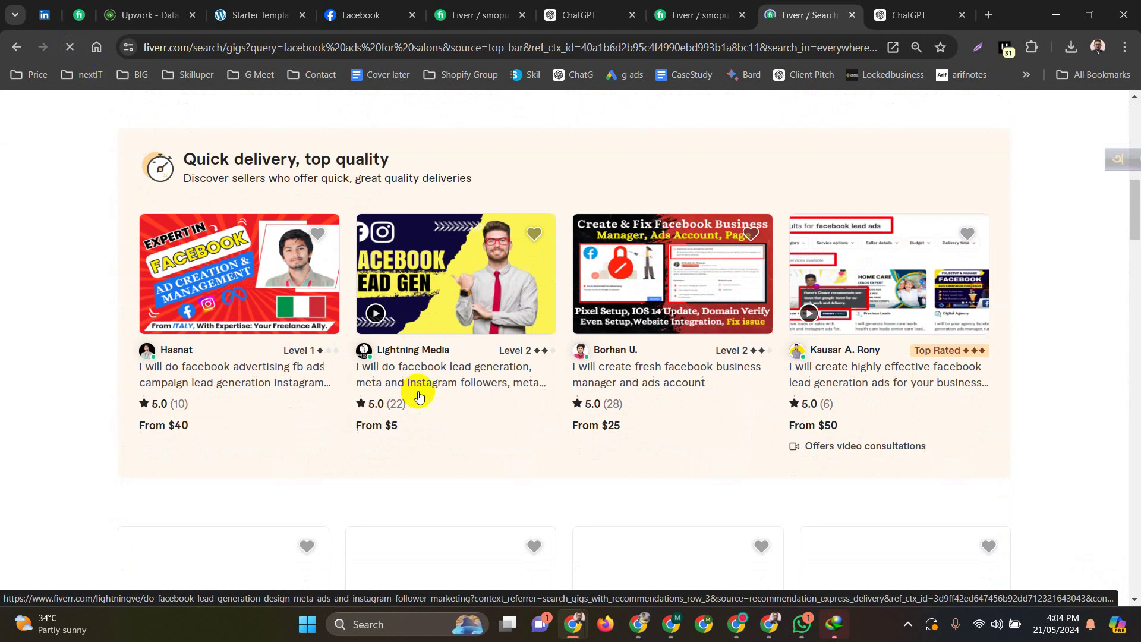
- Look through the whole "facebook ads for salons" results page to see which kinds of gigs it lists
{"action": "scroll", "coordinate": [419, 396], "scroll_direction": "down", "scroll_amount": 7}
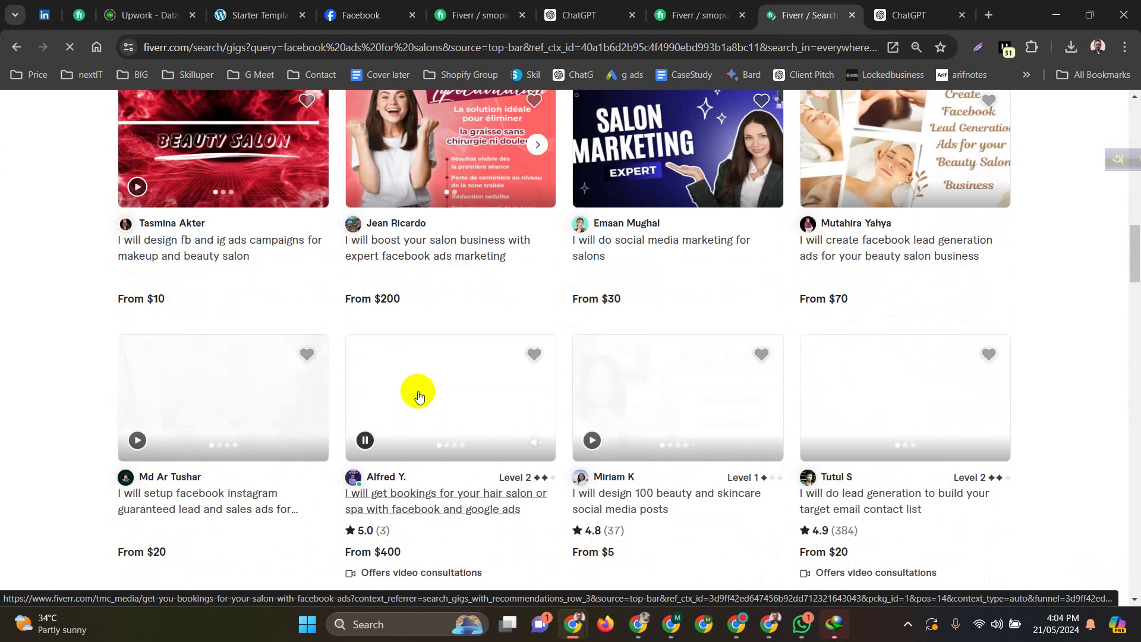
{"action": "scroll", "coordinate": [418, 396], "scroll_direction": "down", "scroll_amount": 10}
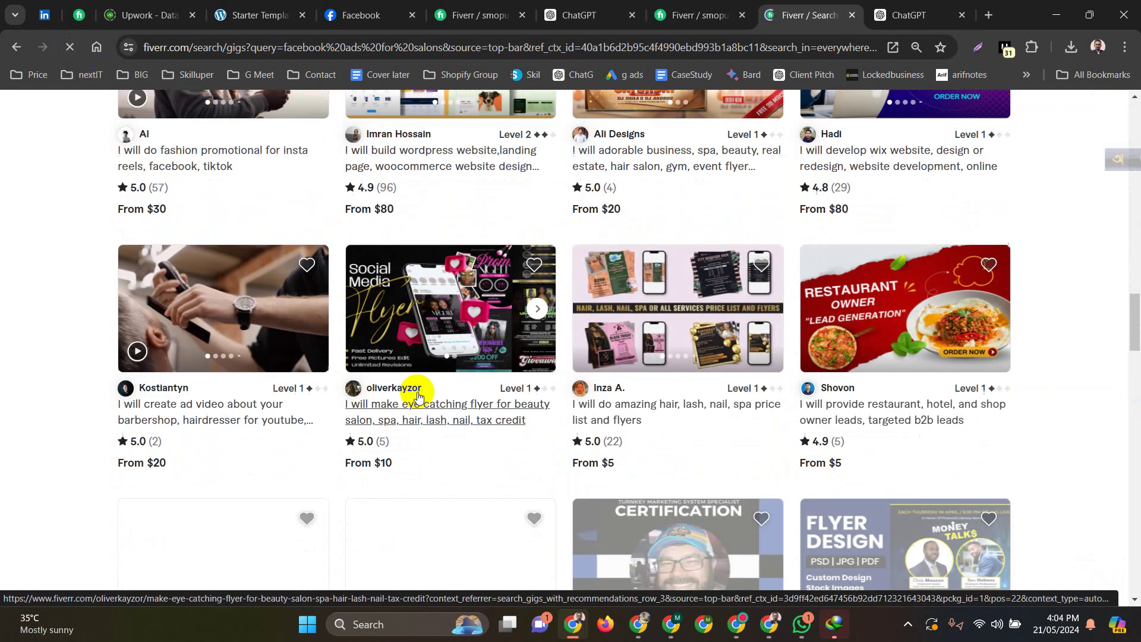
{"action": "scroll", "coordinate": [419, 397], "scroll_direction": "down", "scroll_amount": 12}
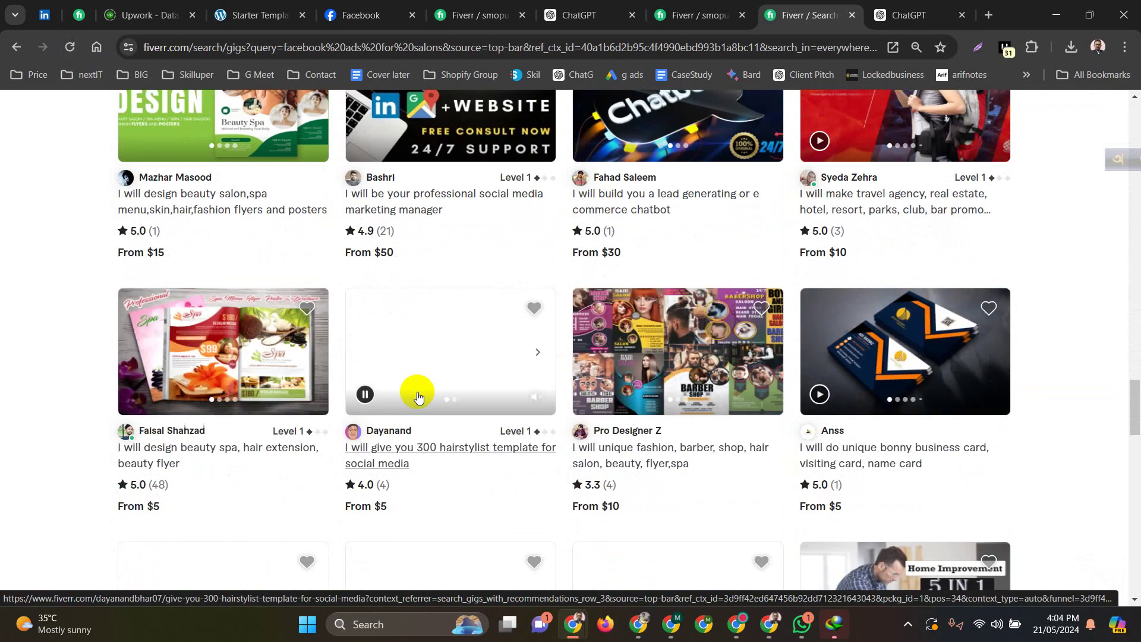
{"action": "scroll", "coordinate": [418, 397], "scroll_direction": "down", "scroll_amount": 18}
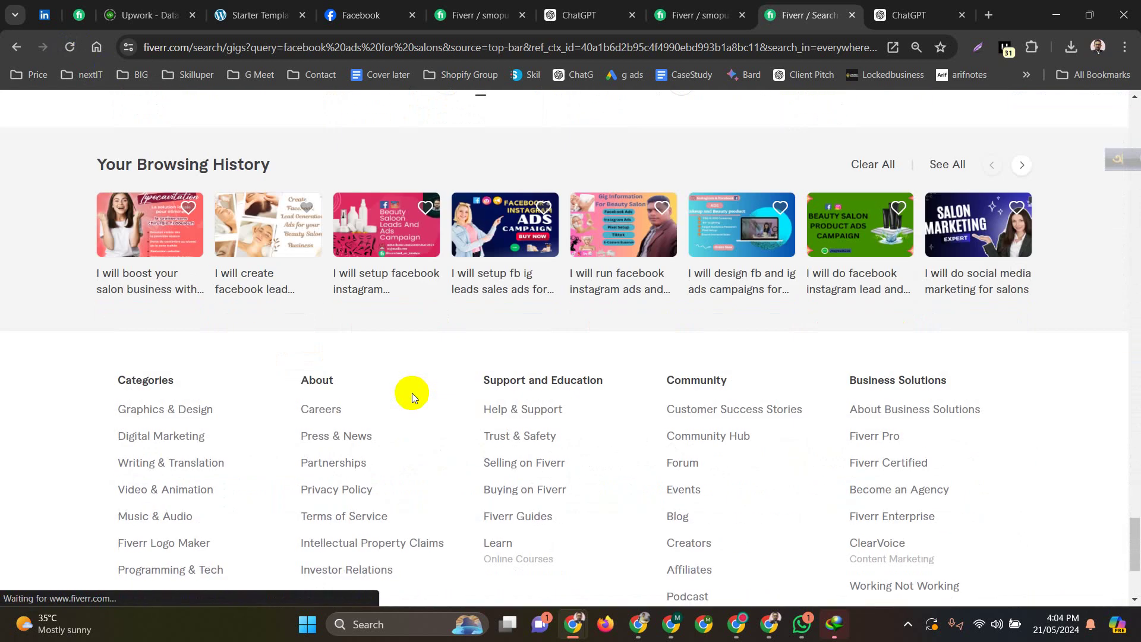
{"action": "scroll", "coordinate": [411, 393], "scroll_direction": "up", "scroll_amount": 20}
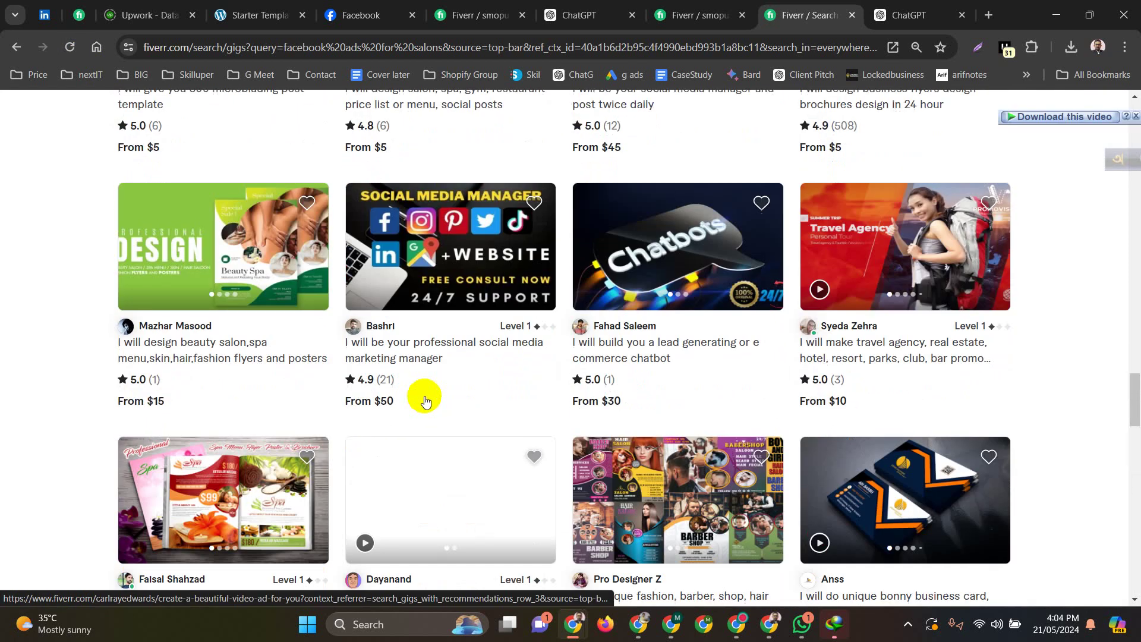
{"action": "scroll", "coordinate": [424, 397], "scroll_direction": "up", "scroll_amount": 15}
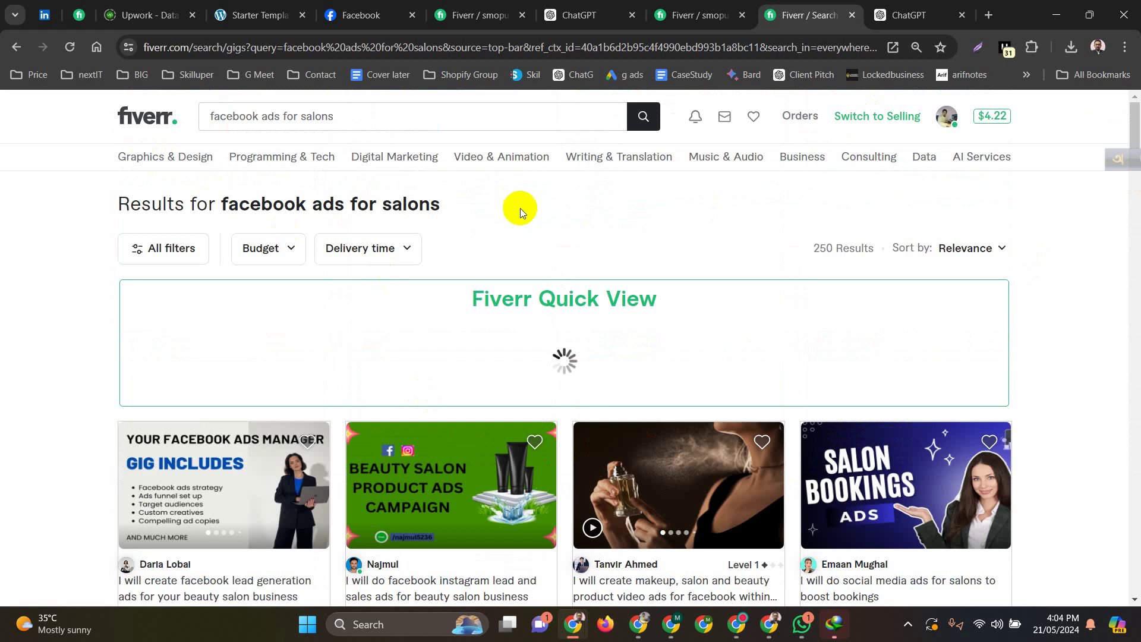
- Reload the "facebook ads for salons" results and examine the top focus keywords and the keyword tags on the competing gigs
{"action": "left_click", "coordinate": [62, 40]}
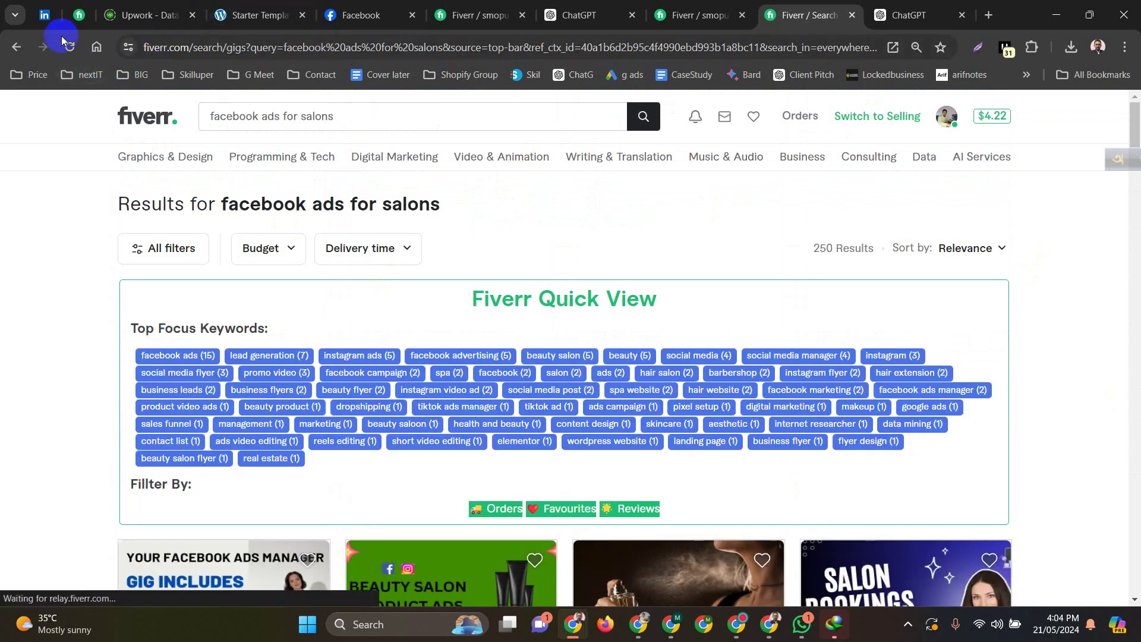
{"action": "left_click", "coordinate": [68, 45]}
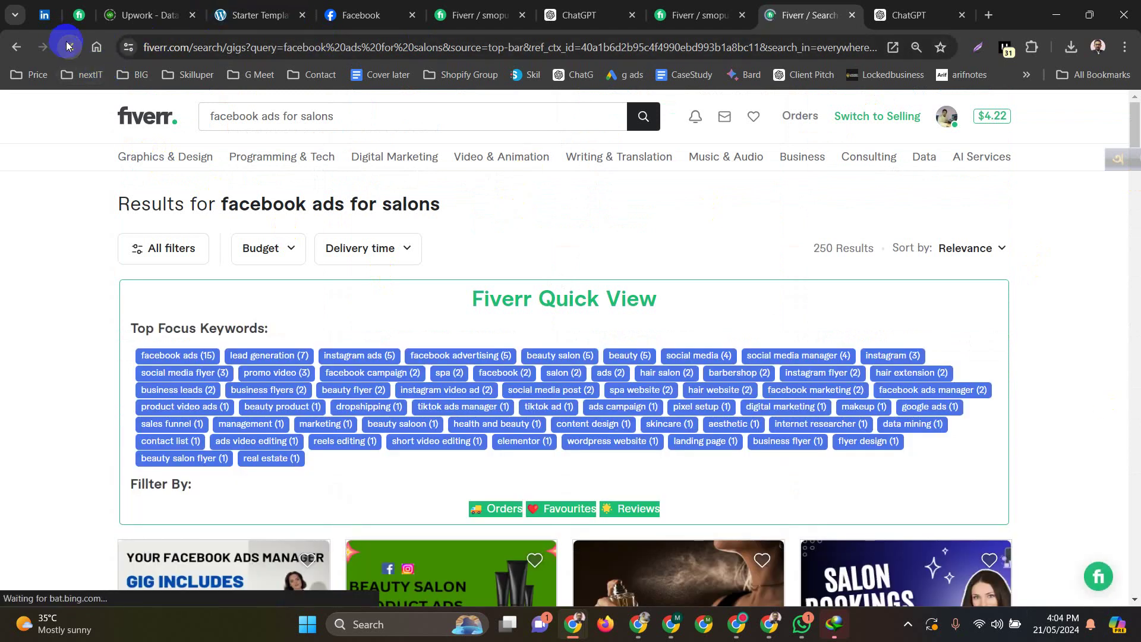
{"action": "scroll", "coordinate": [641, 394], "scroll_direction": "down", "scroll_amount": 1}
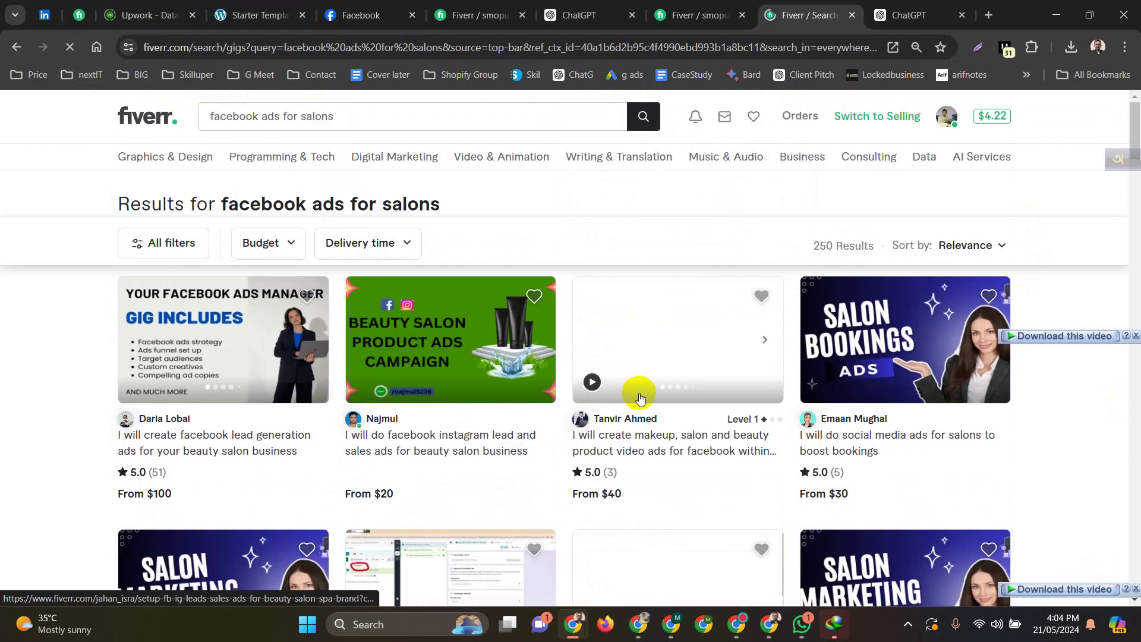
{"action": "scroll", "coordinate": [637, 397], "scroll_direction": "down", "scroll_amount": 8}
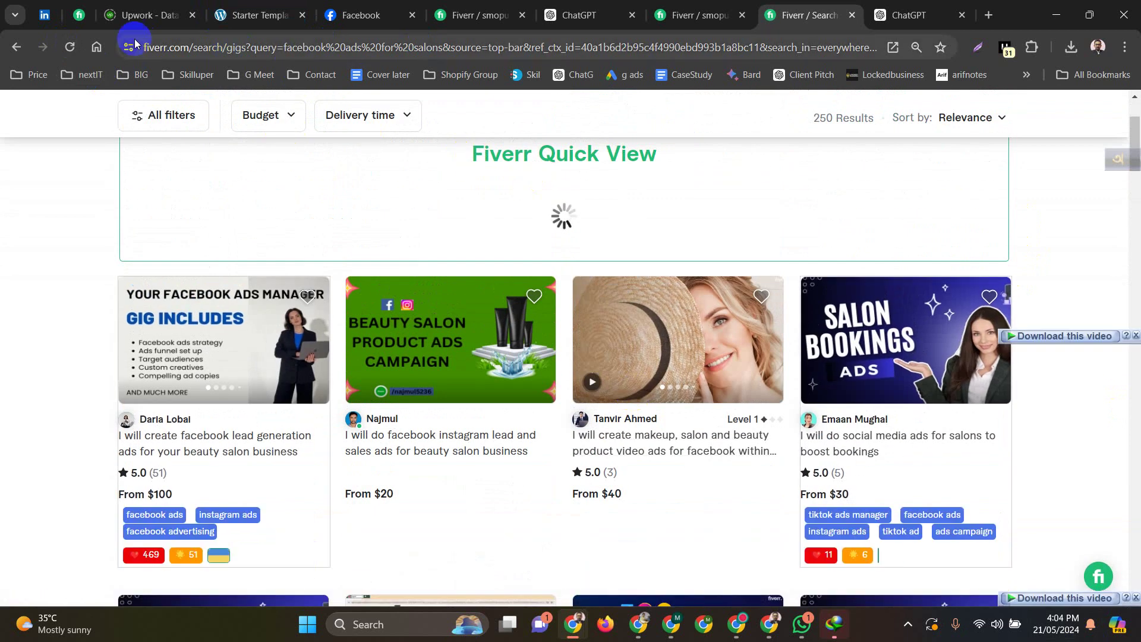
{"action": "left_click", "coordinate": [69, 48]}
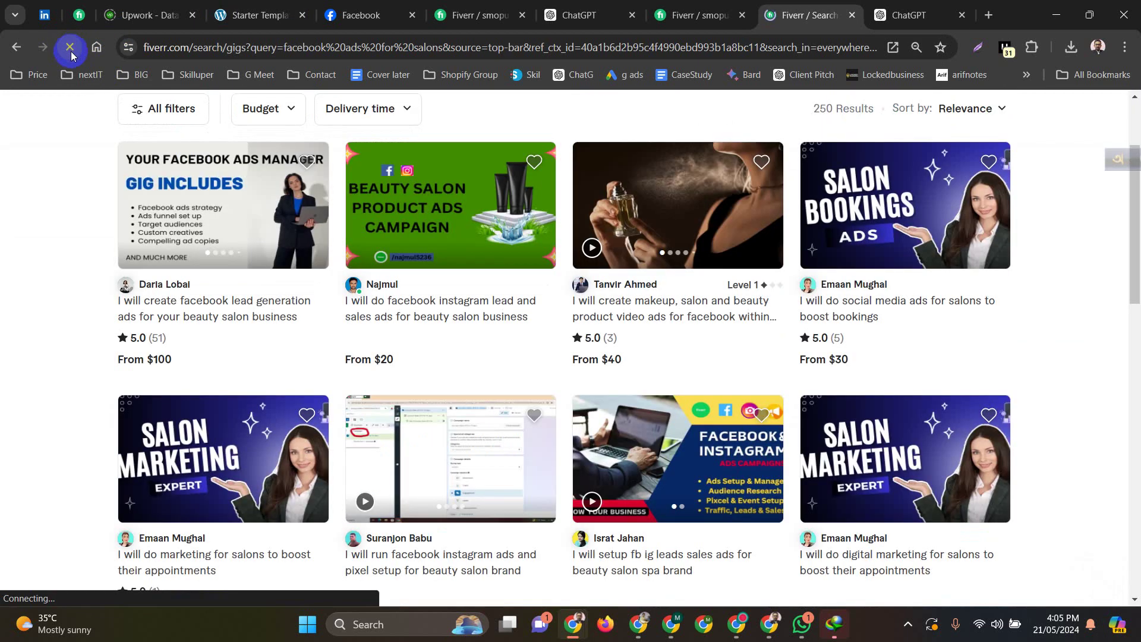
{"action": "scroll", "coordinate": [629, 521], "scroll_direction": "down", "scroll_amount": 6}
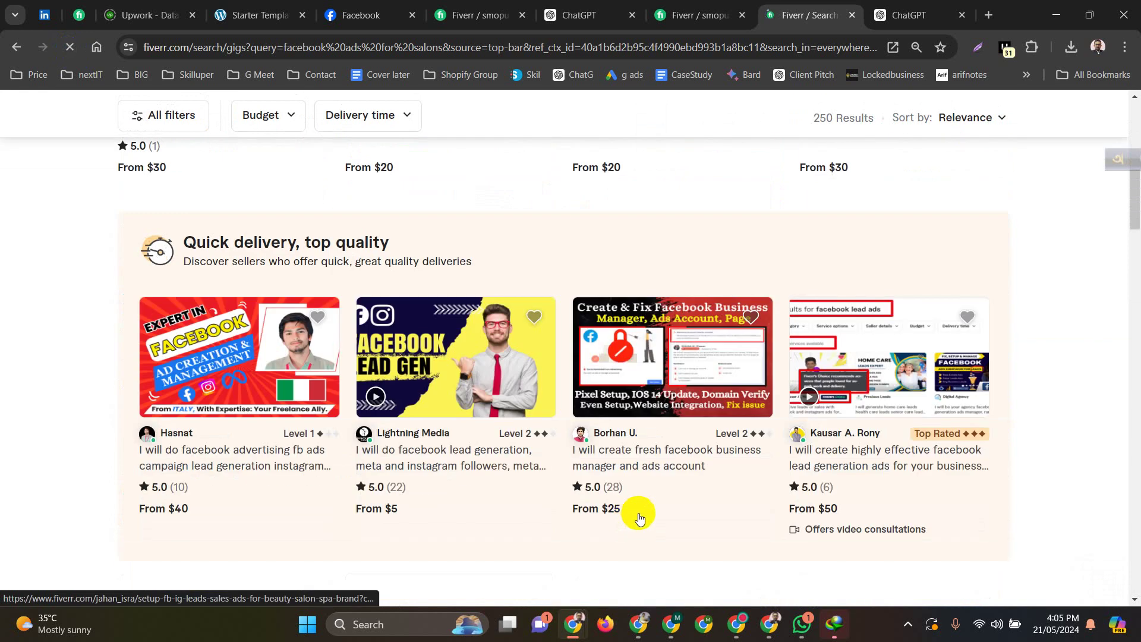
{"action": "scroll", "coordinate": [681, 482], "scroll_direction": "down", "scroll_amount": 5}
{"action": "scroll", "coordinate": [682, 488], "scroll_direction": "down", "scroll_amount": 1}
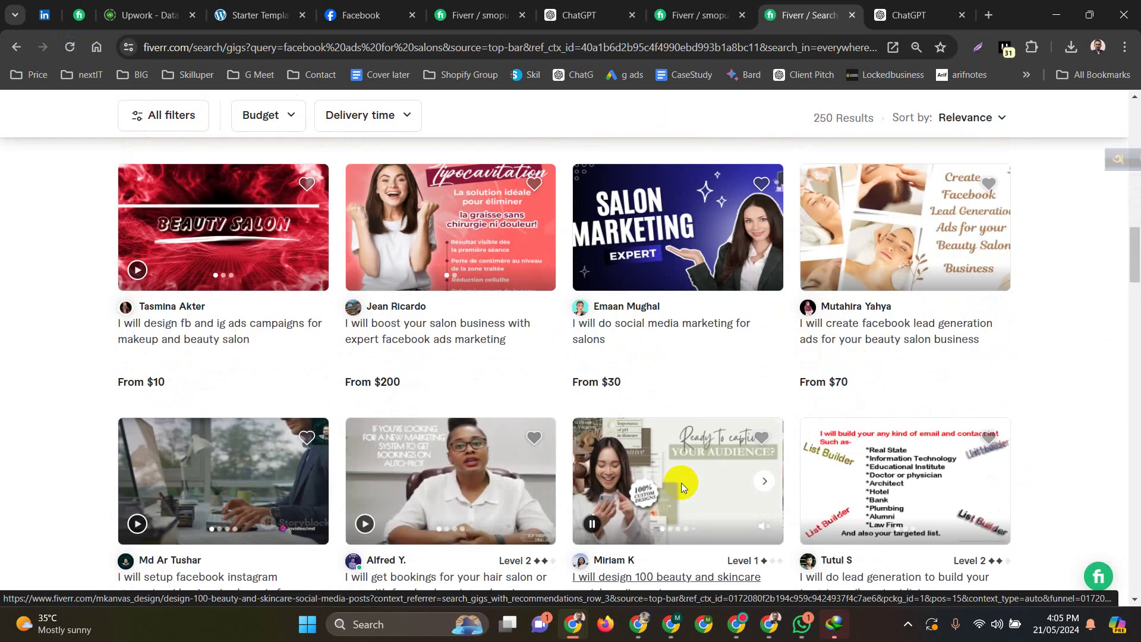
{"action": "scroll", "coordinate": [681, 487], "scroll_direction": "down", "scroll_amount": 7}
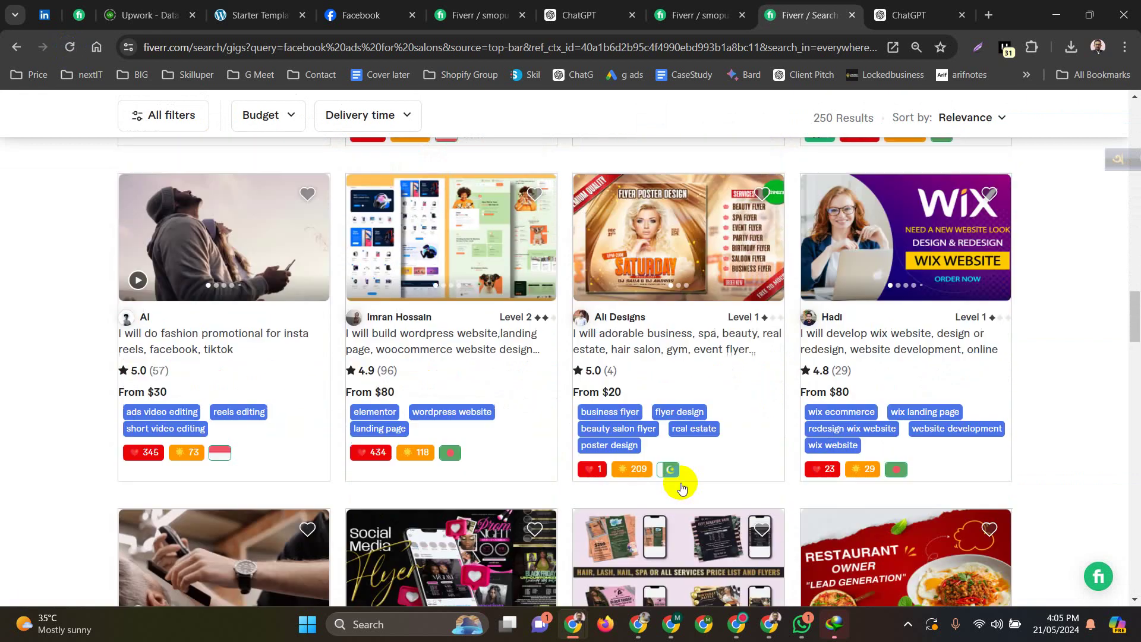
{"action": "scroll", "coordinate": [681, 486], "scroll_direction": "up", "scroll_amount": 10}
{"action": "scroll", "coordinate": [700, 507], "scroll_direction": "down", "scroll_amount": 1}
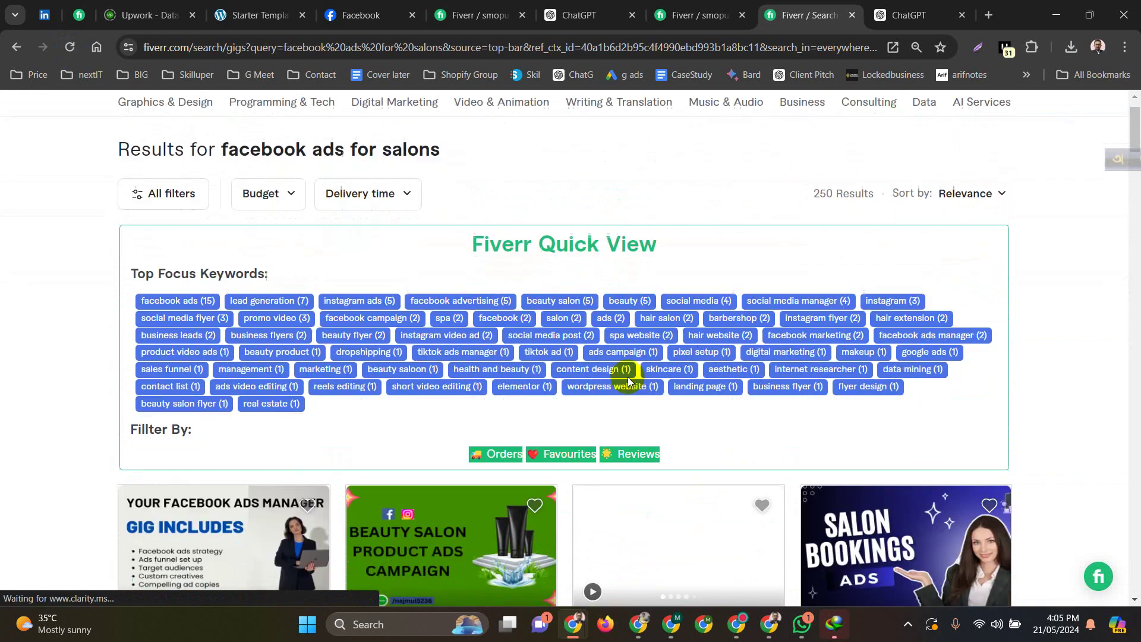
{"action": "scroll", "coordinate": [628, 380], "scroll_direction": "down", "scroll_amount": 2}
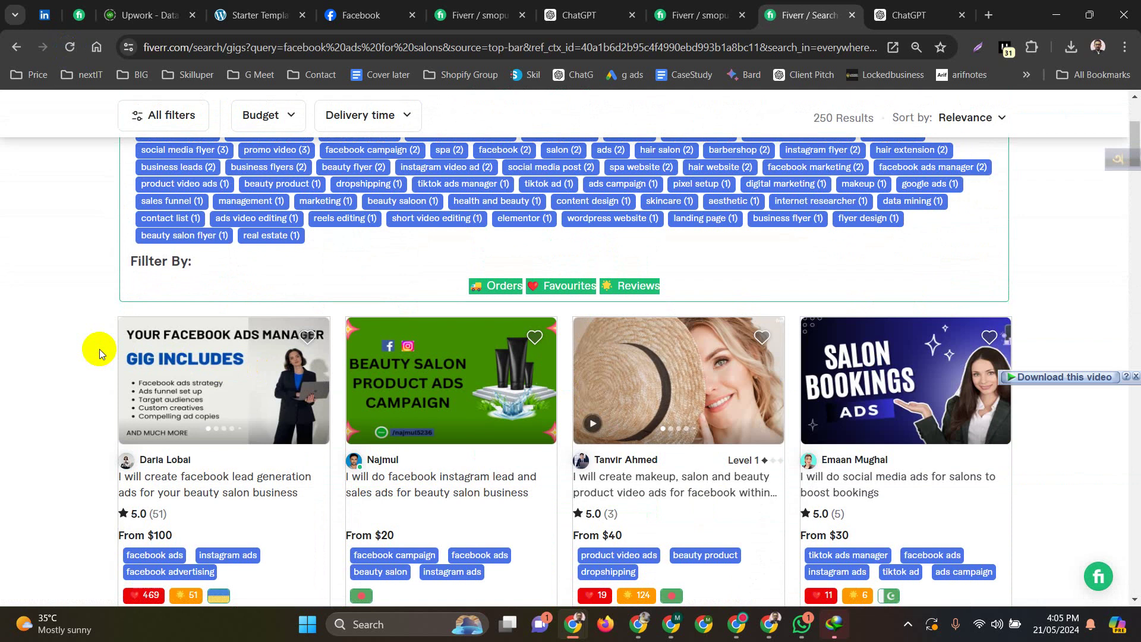
{"action": "key", "text": "ctrl+f"}
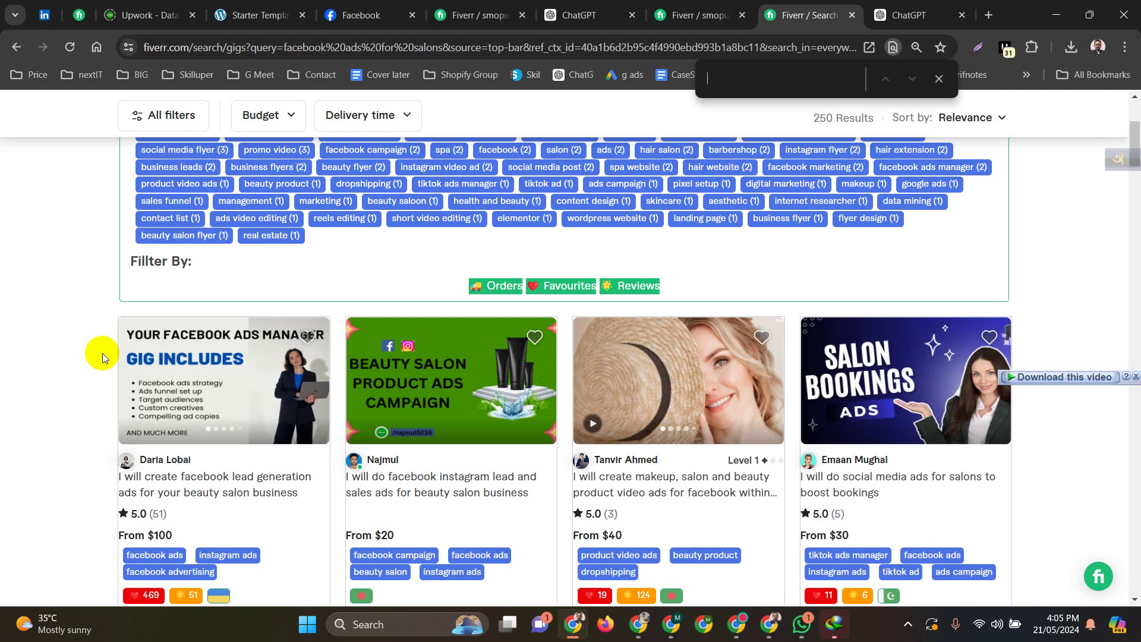
{"action": "scroll", "coordinate": [102, 353], "scroll_direction": "up", "scroll_amount": 3}
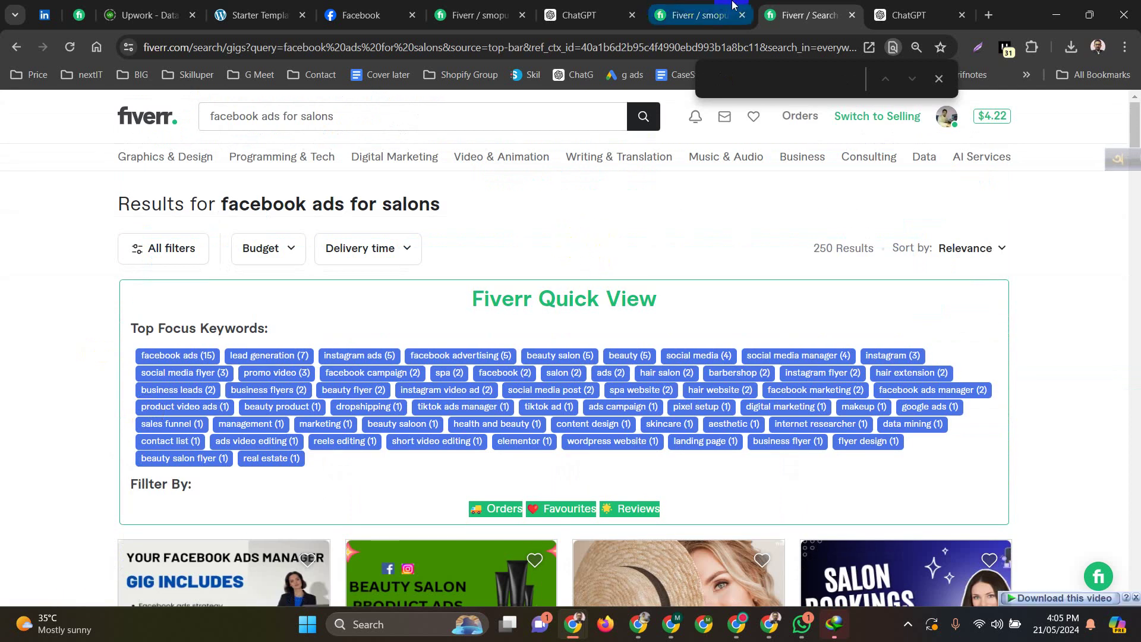
- Bring up the gig's Description & FAQ section in the Fiverr editor, and start a new chat in ChatGPT
{"action": "left_click", "coordinate": [656, 7]}
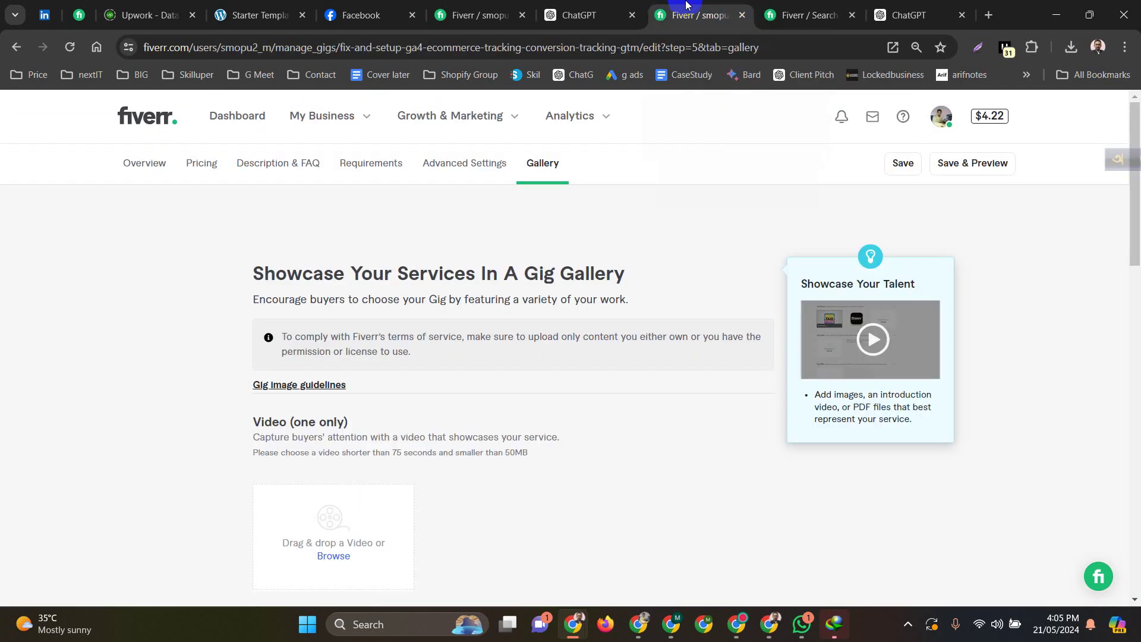
{"action": "left_click", "coordinate": [275, 163]}
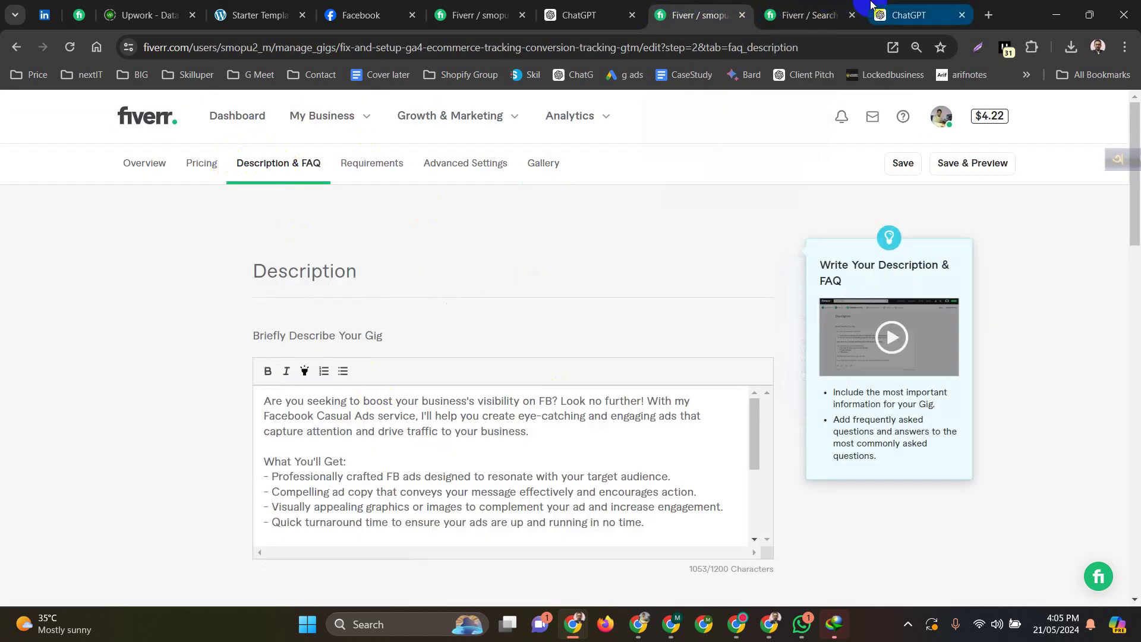
{"action": "left_click", "coordinate": [579, 14]}
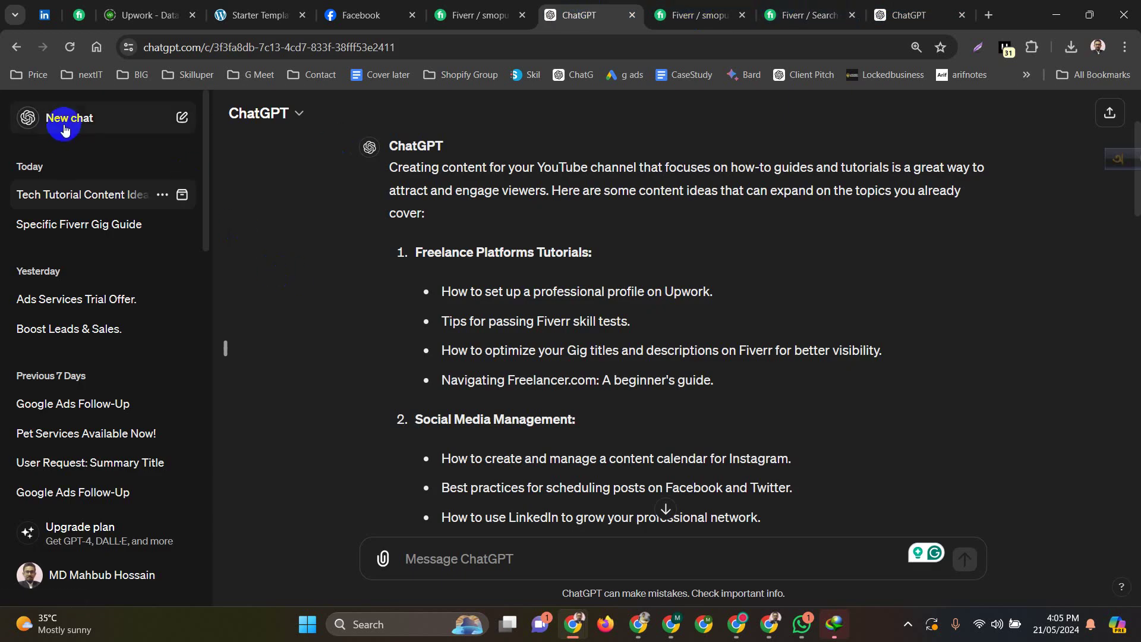
{"action": "left_click", "coordinate": [70, 119]}
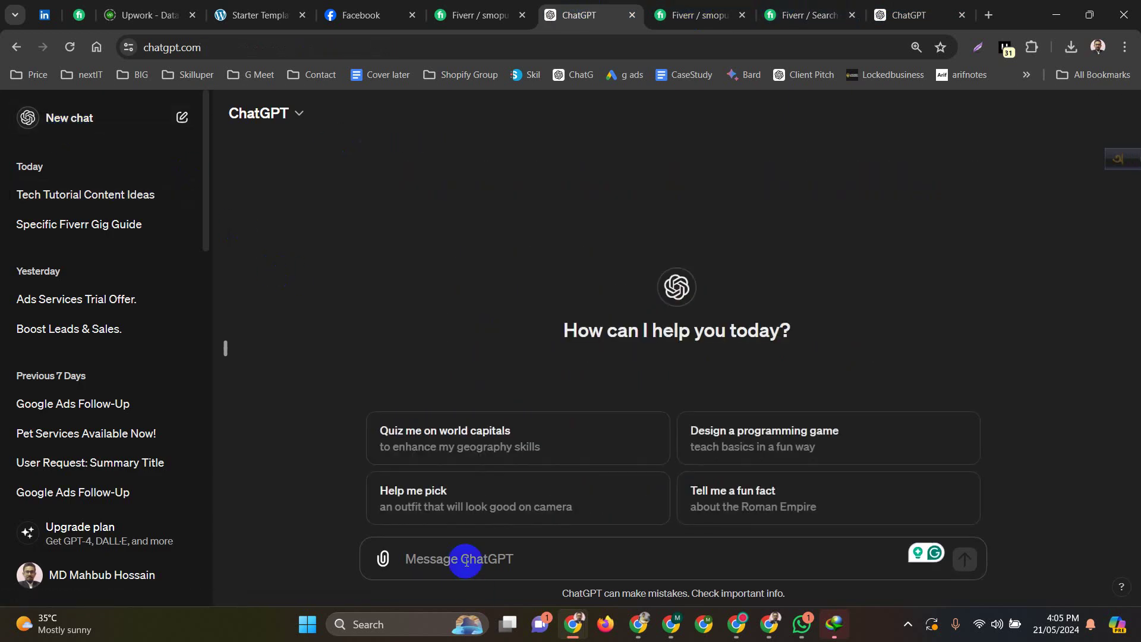
- Send ChatGPT "Hi", followed by the request "I want to offer facebook service on fiverr. now write a fiverr gig description"
{"action": "type", "text": "Hi"}
{"action": "key", "text": "Return"}
{"action": "type", "text": "I wa"}
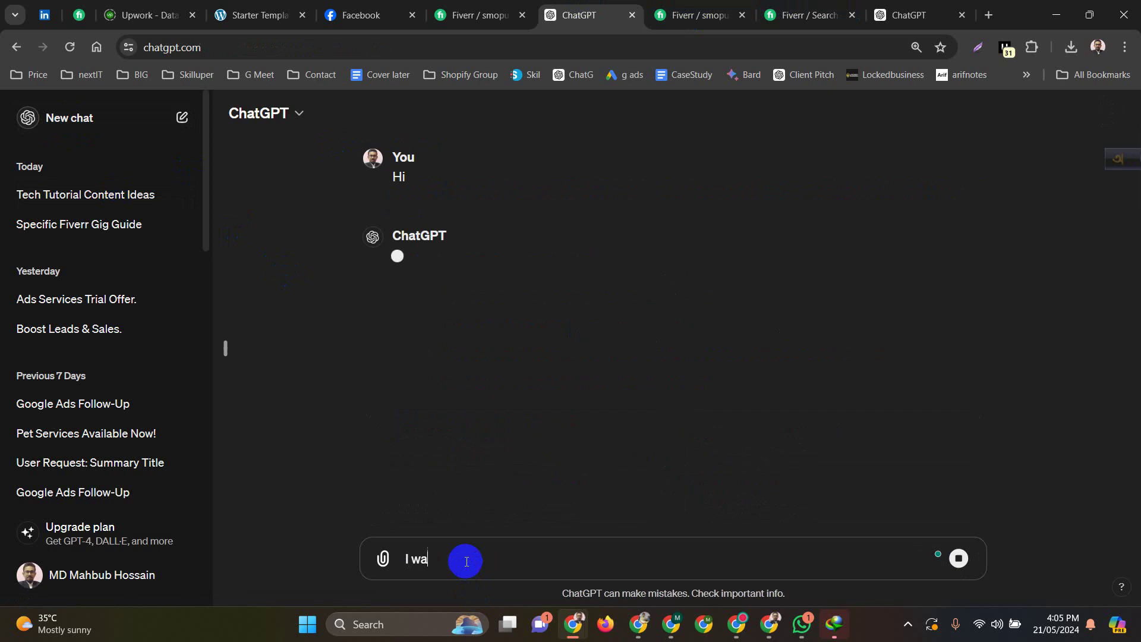
{"action": "type", "text": "nt to offer facebook service on fiverr. now write a fiverr gig description"}
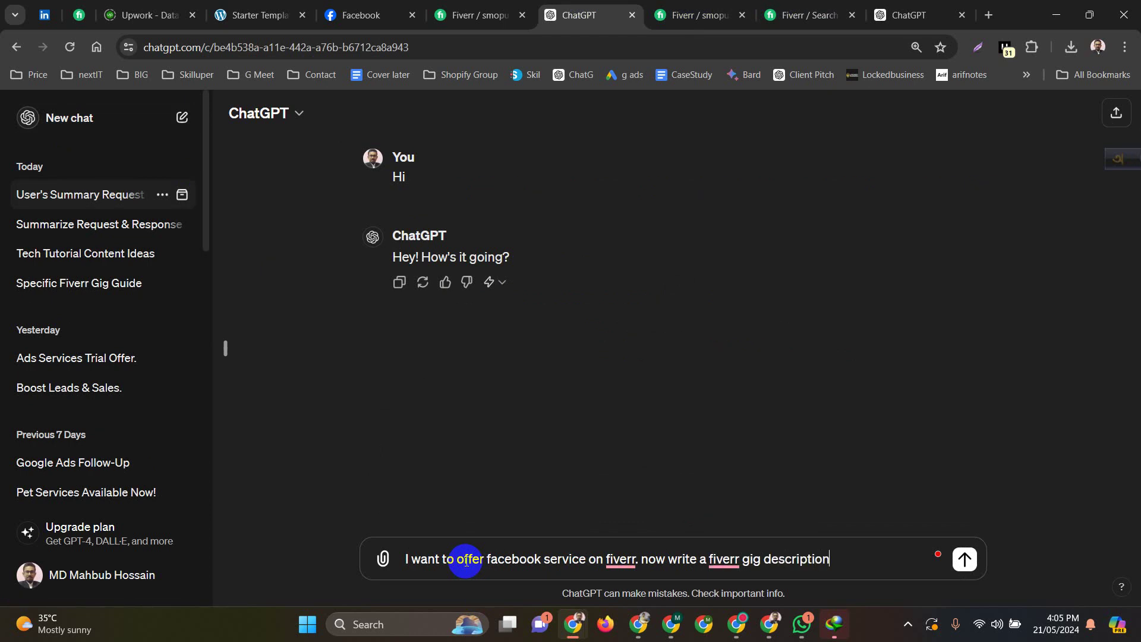
{"action": "key", "text": "Return"}
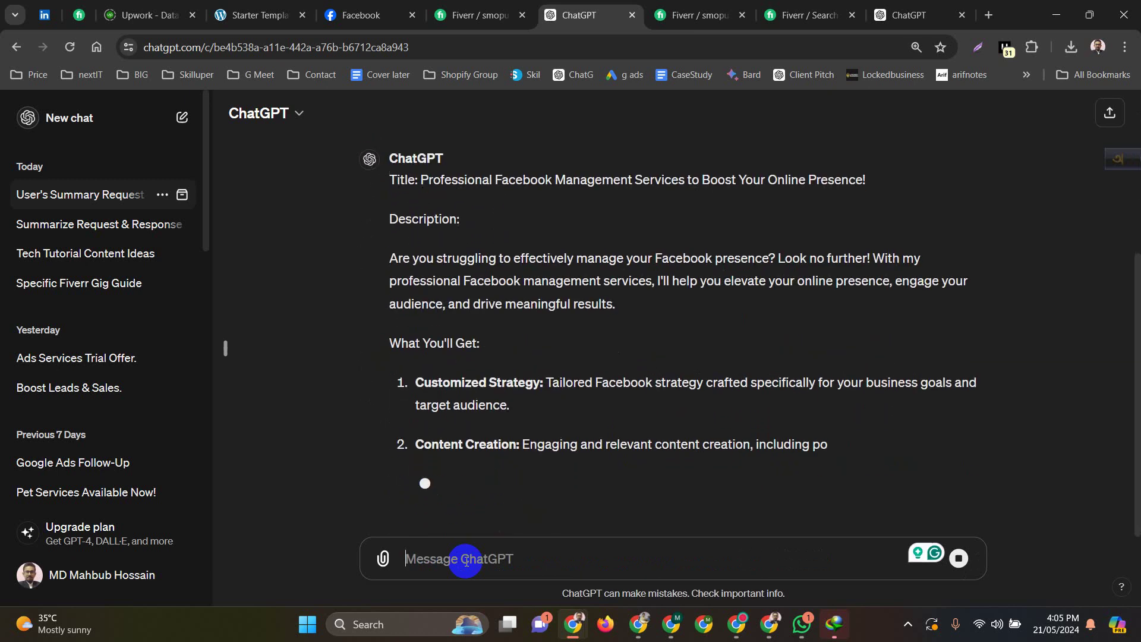
- Resend a copy of the gig description request with "for salons business" inserted after the first "fiverr"
{"action": "scroll", "coordinate": [575, 382], "scroll_direction": "up", "scroll_amount": 7}
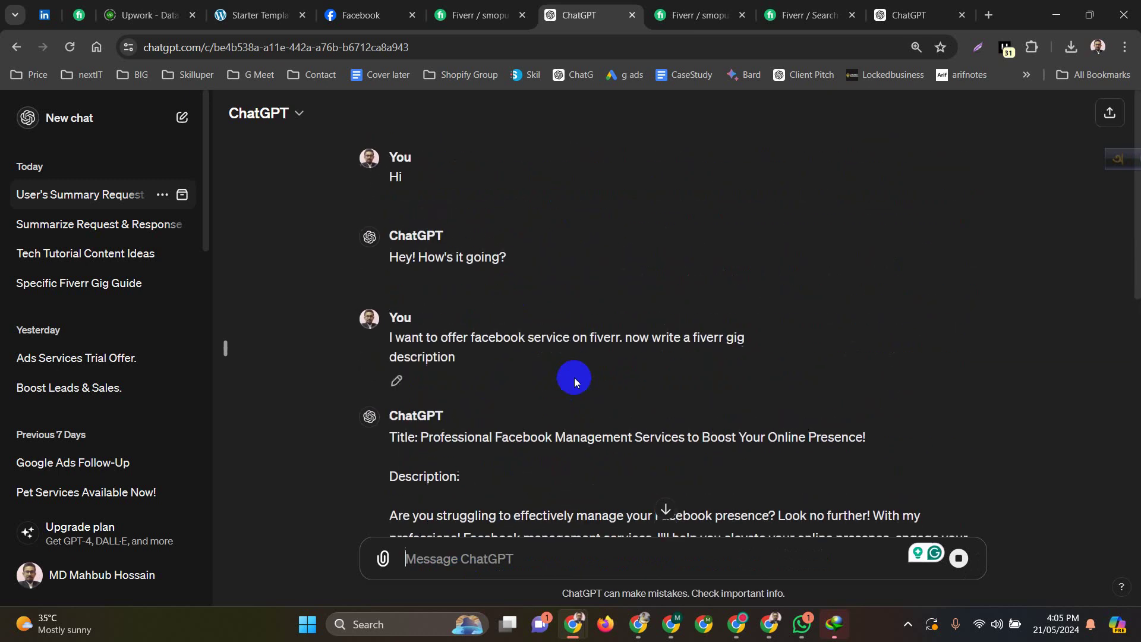
{"action": "left_click_drag", "start_coordinate": [456, 357], "coordinate": [382, 347]}
{"action": "key", "text": "ctrl+c"}
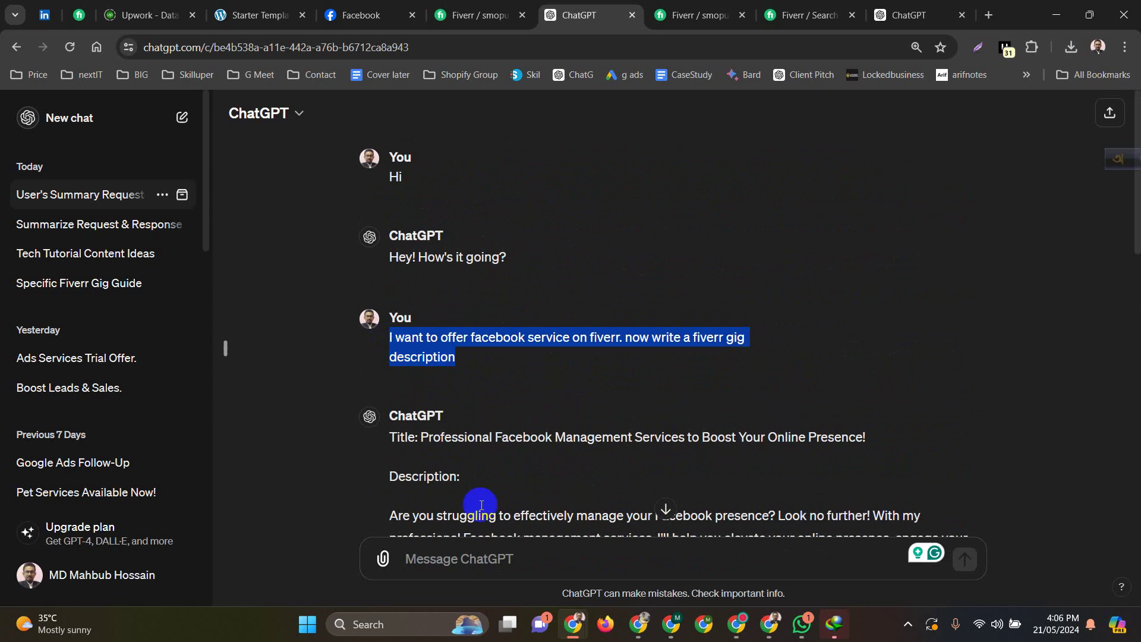
{"action": "left_click", "coordinate": [483, 558]}
{"action": "key", "text": "ctrl+v"}
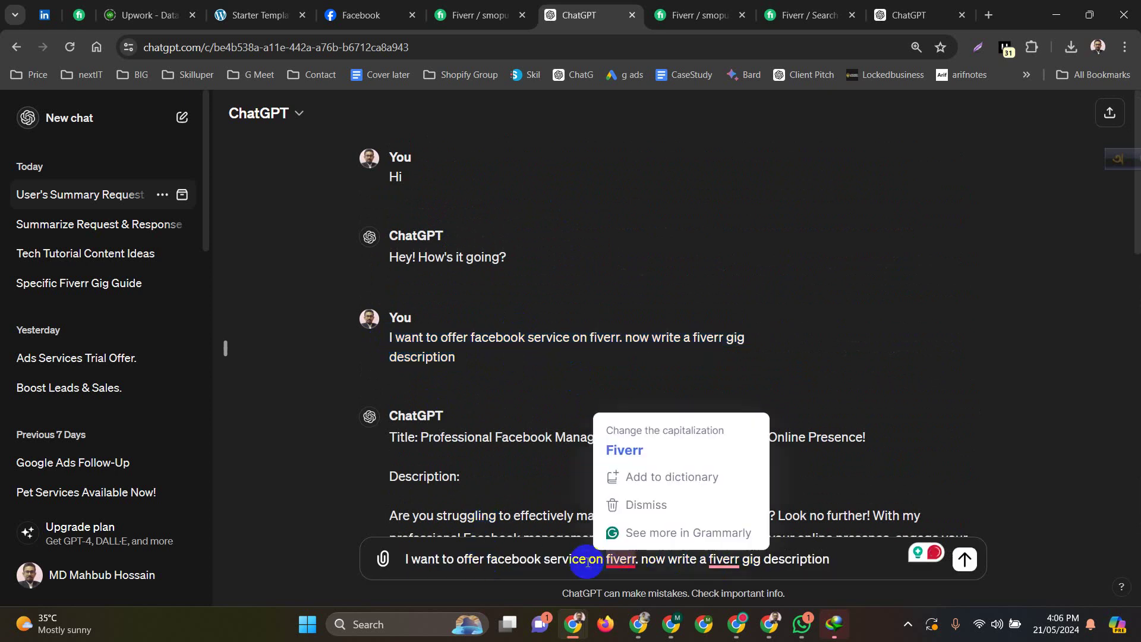
{"action": "mouse_move", "coordinate": [612, 556]}
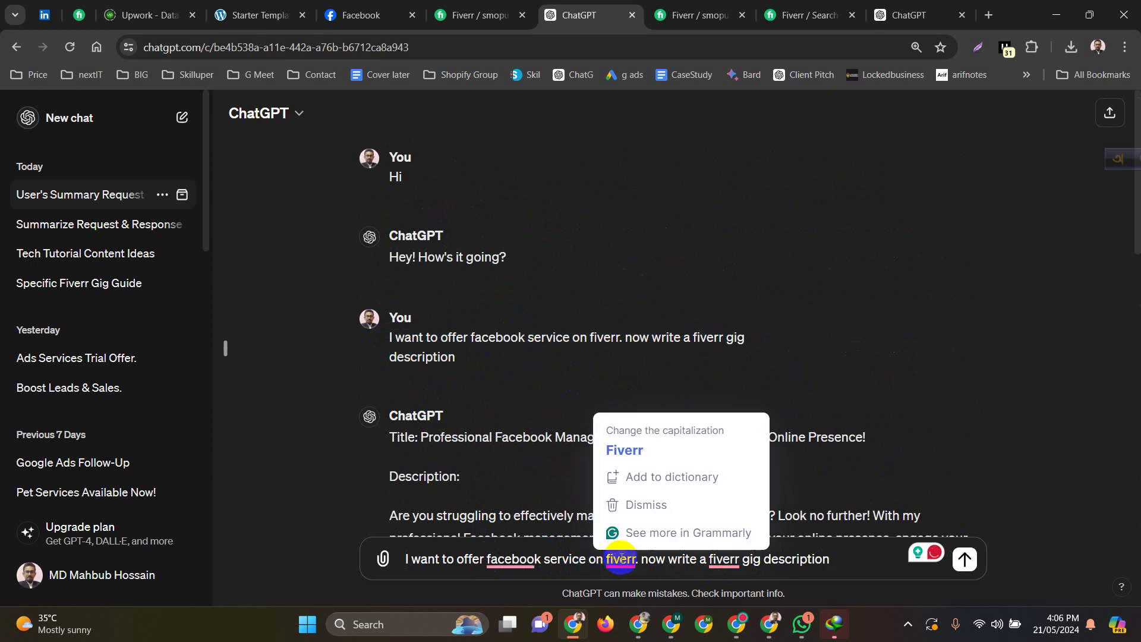
{"action": "left_click", "coordinate": [639, 558]}
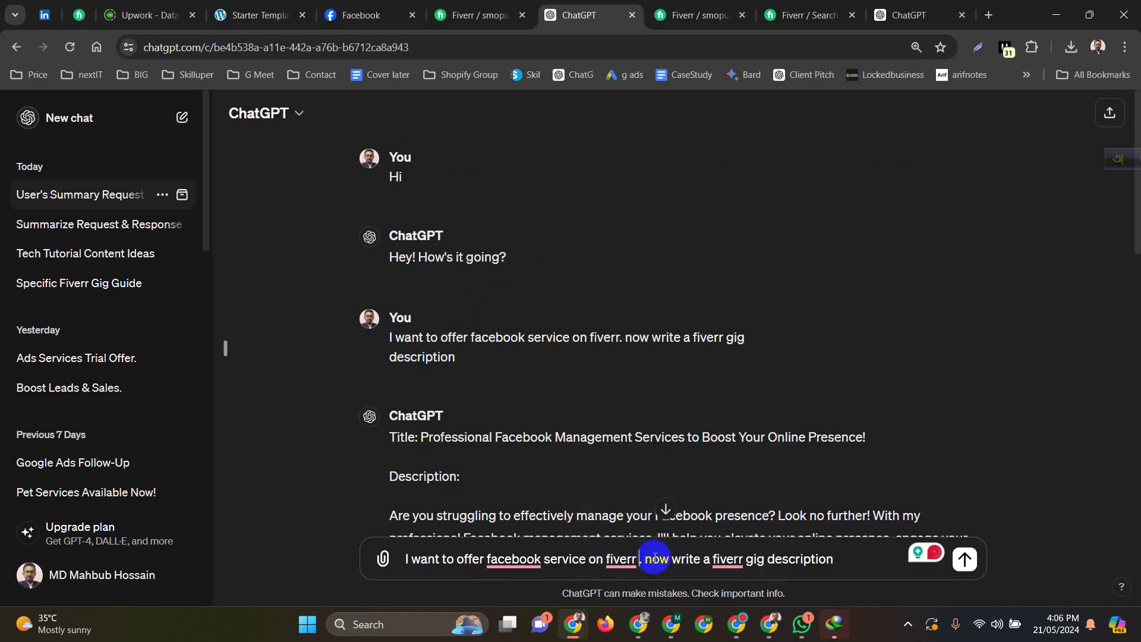
{"action": "type", "text": "for salon"}
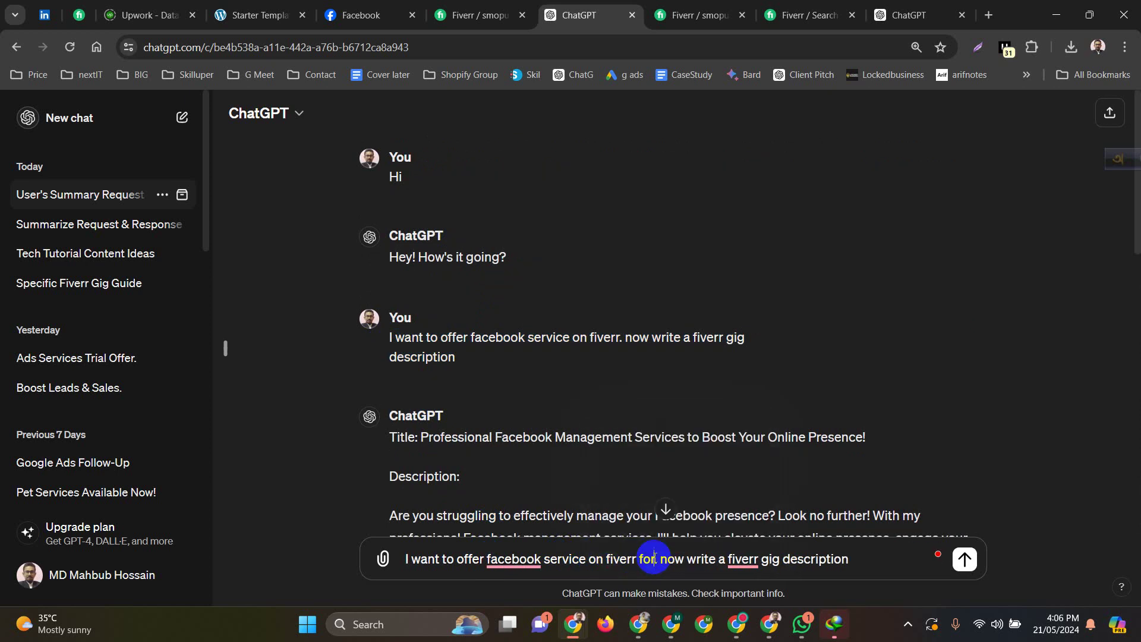
{"action": "type", "text": "s "}
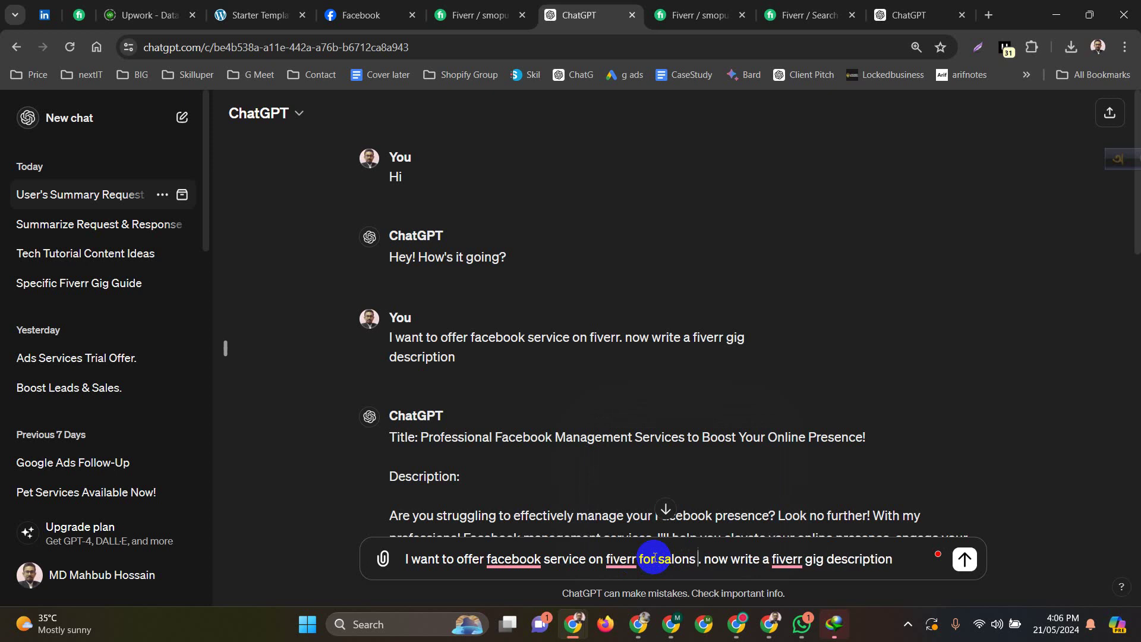
{"action": "type", "text": "business"}
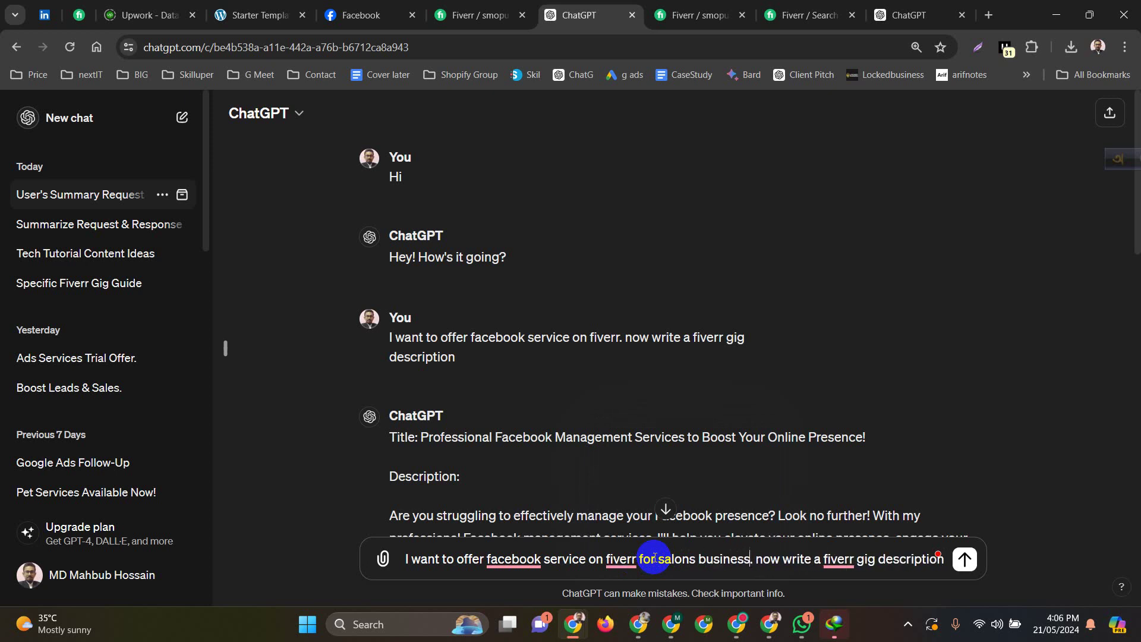
{"action": "key", "text": "Return"}
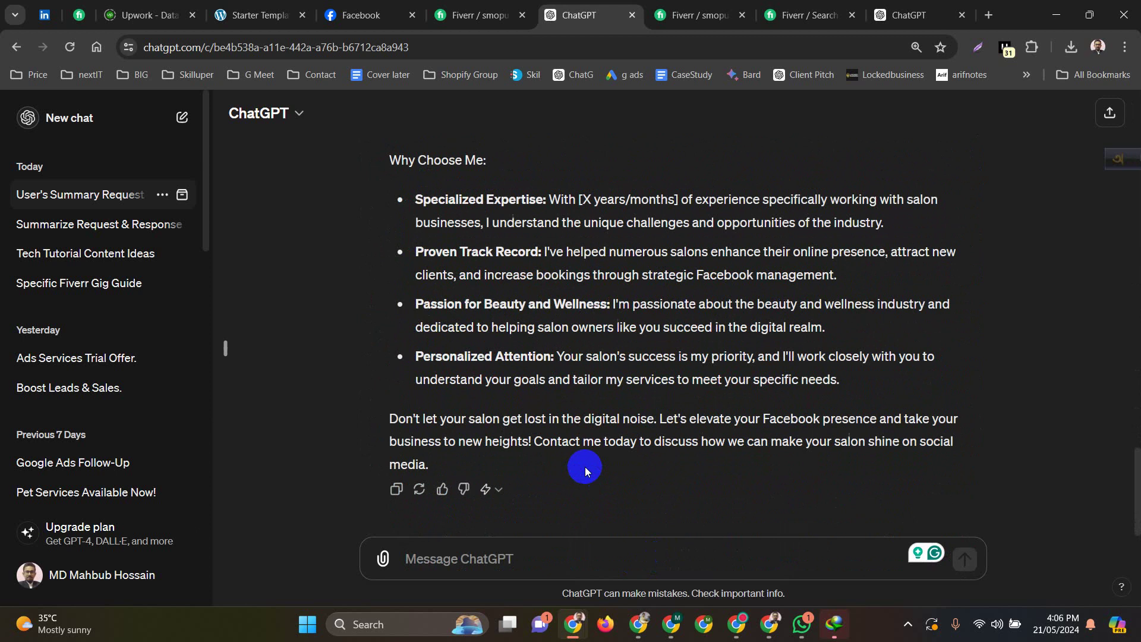
- Send ChatGPT the follow-up request "Please make it little bit short" to condense the salon gig description
{"action": "type", "text": "Please "}
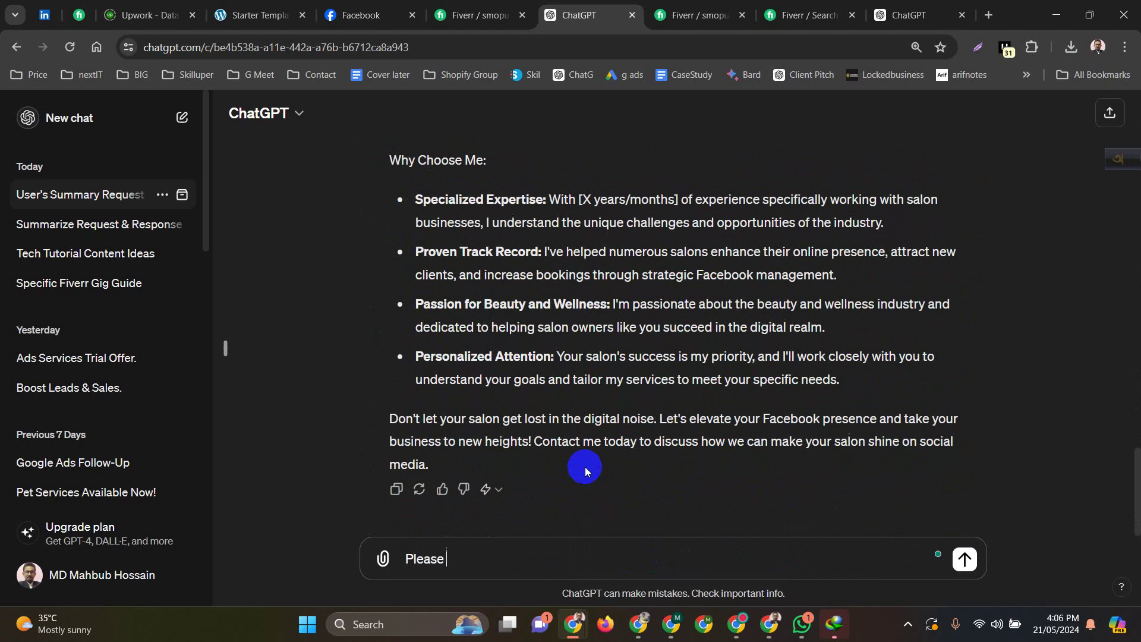
{"action": "type", "text": "make it little bit short"}
{"action": "key", "text": "Return"}
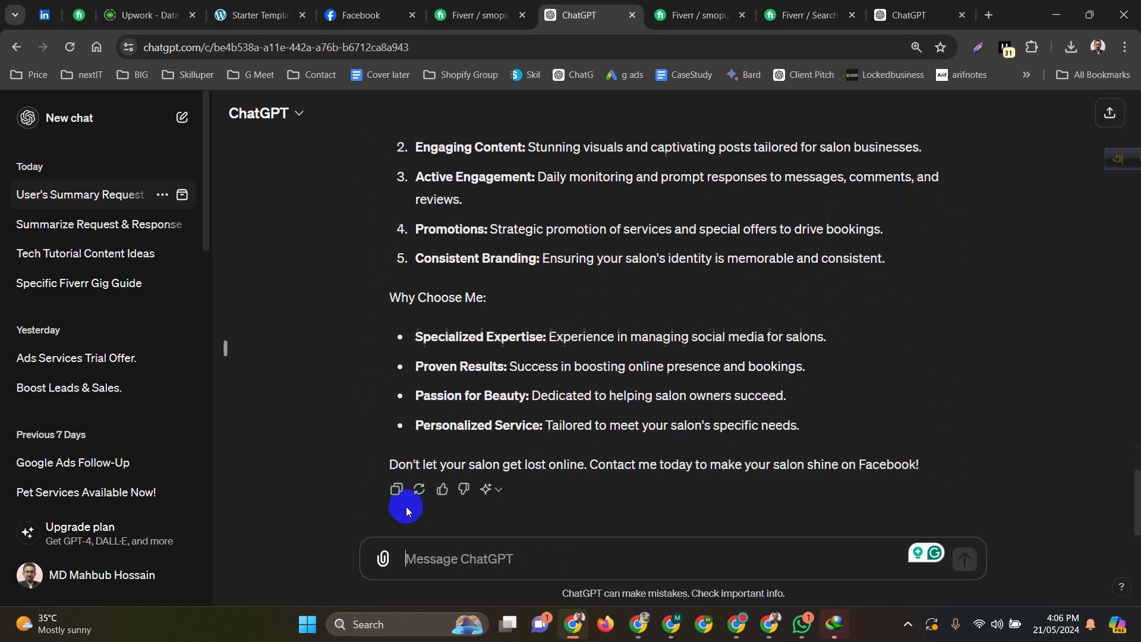
- Copy ChatGPT's shortened description and replace the entire existing gig description in the Fiverr editor with it
{"action": "left_click", "coordinate": [396, 490]}
{"action": "left_click", "coordinate": [695, 14]}
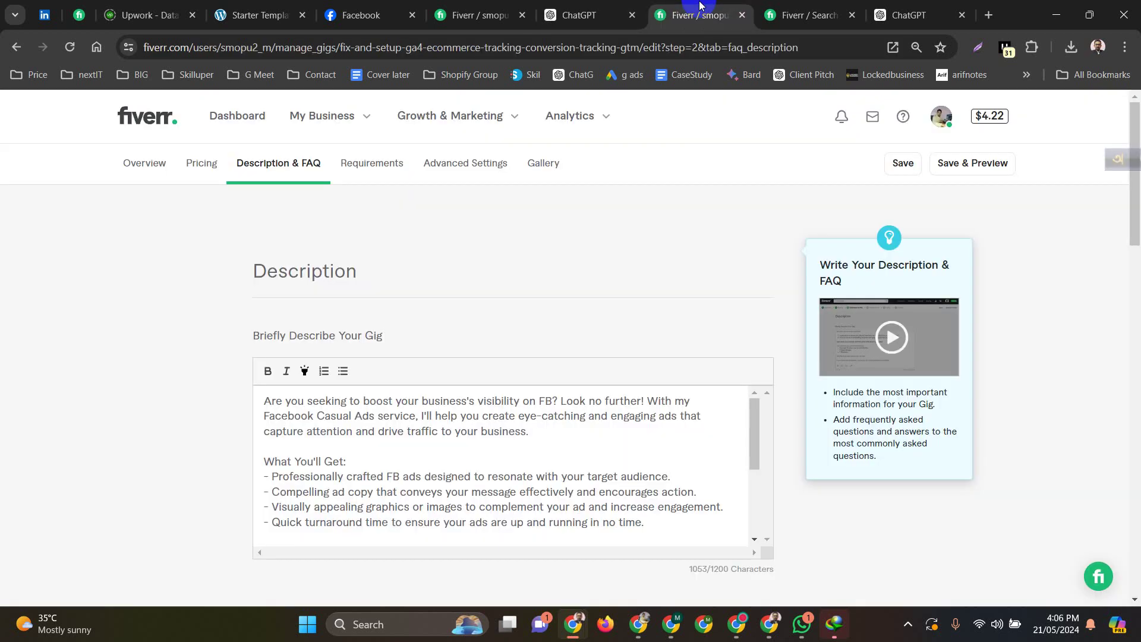
{"action": "left_click", "coordinate": [499, 426]}
{"action": "key", "text": "ctrl+a"}
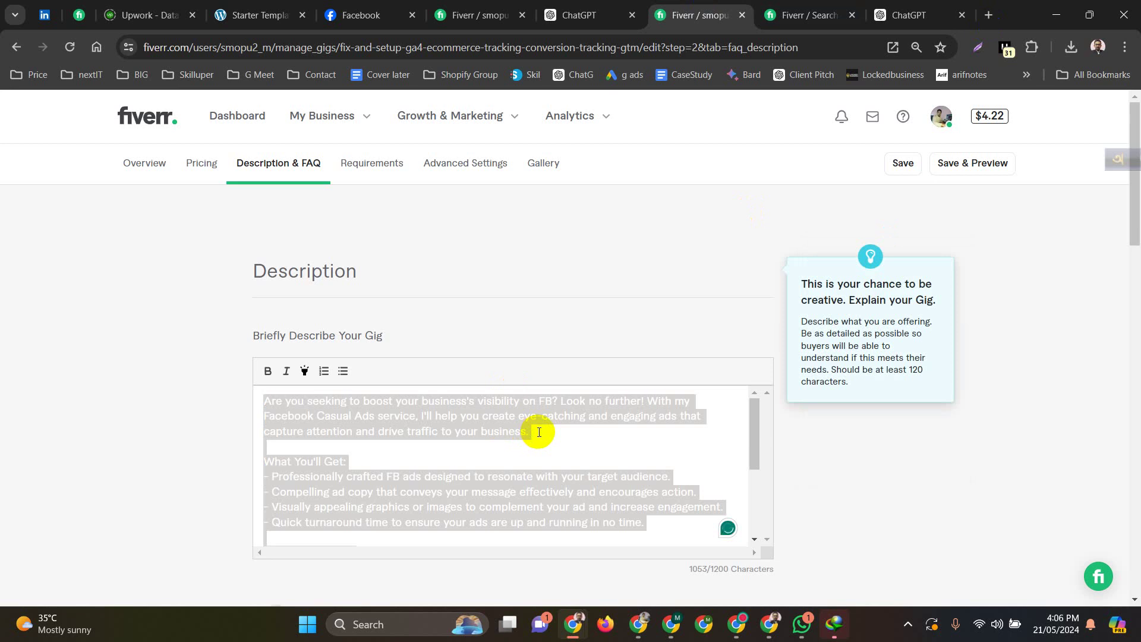
{"action": "key", "text": "ctrl+v"}
- Delete the "Title:" line and the "Description:" label above the opening paragraph of the gig description
{"action": "scroll", "coordinate": [565, 496], "scroll_direction": "up", "scroll_amount": 10}
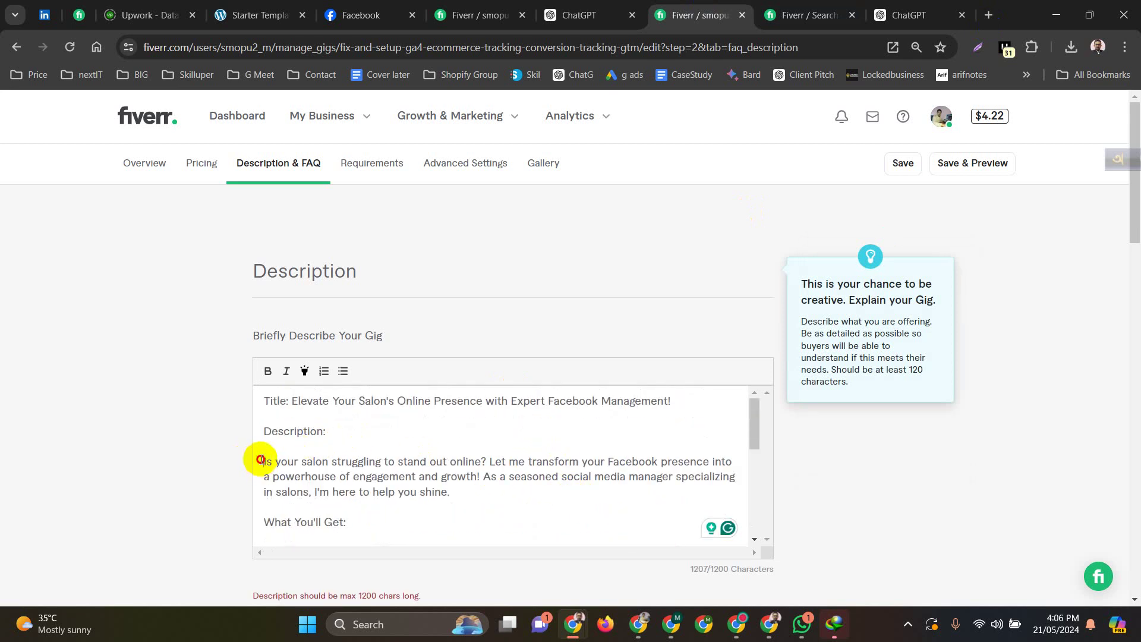
{"action": "left_click_drag", "start_coordinate": [244, 458], "coordinate": [243, 392]}
{"action": "key", "text": "BackSpace"}
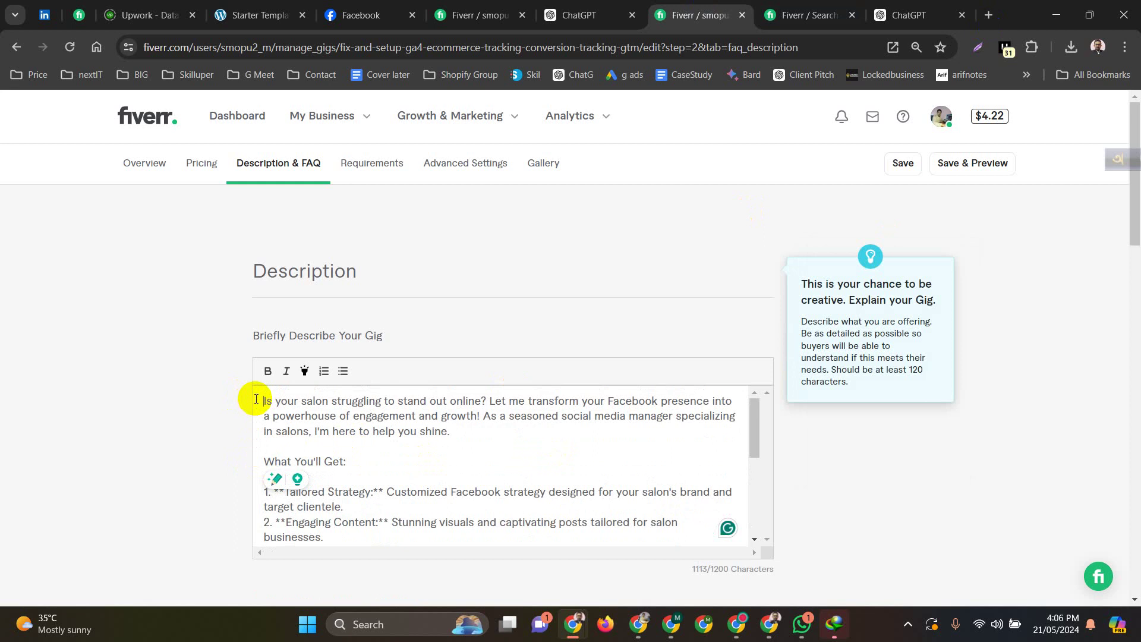
- Replace the cut-off closing sentence of the gig description with ChatGPT's full sentence ending "make your salon shine on Facebook!"
{"action": "scroll", "coordinate": [433, 465], "scroll_direction": "down", "scroll_amount": 5}
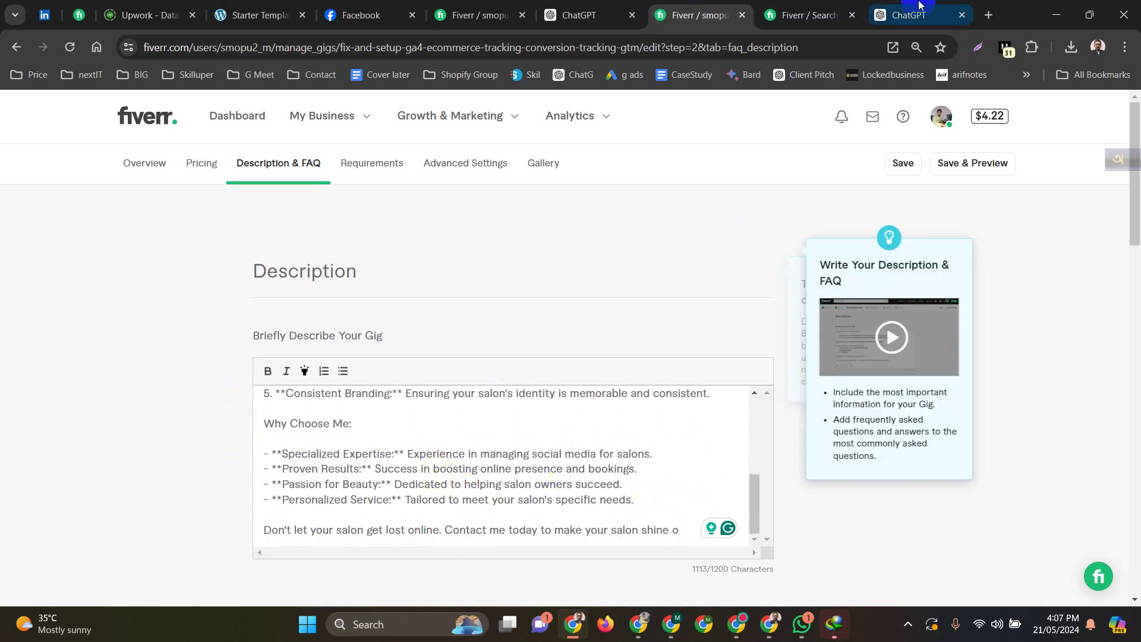
{"action": "left_click", "coordinate": [580, 15]}
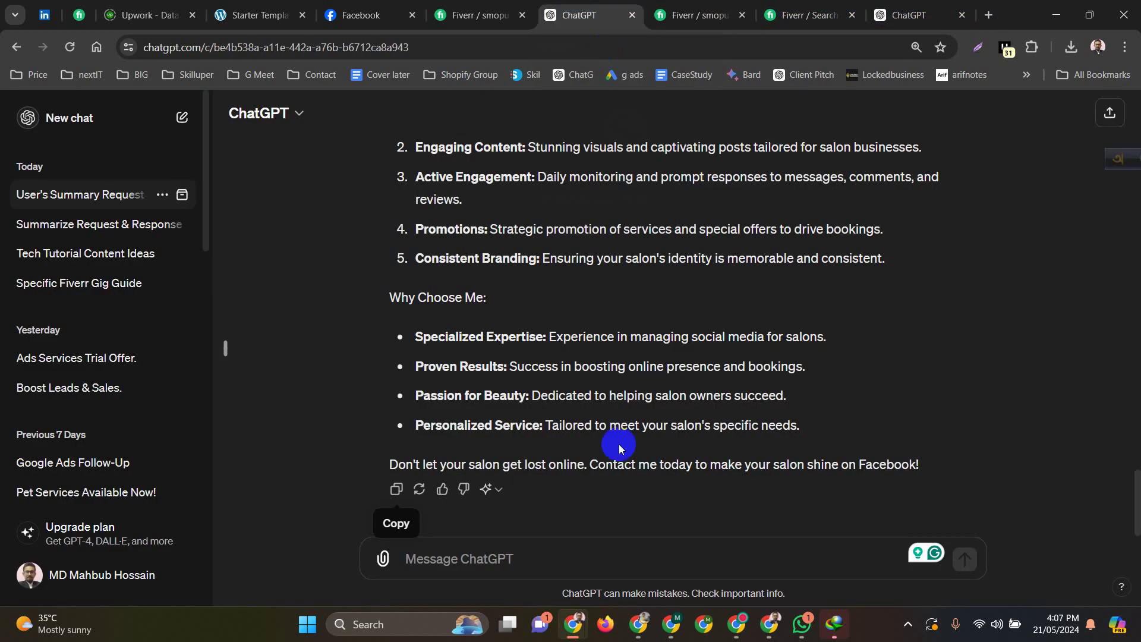
{"action": "left_click_drag", "start_coordinate": [937, 462], "coordinate": [392, 468]}
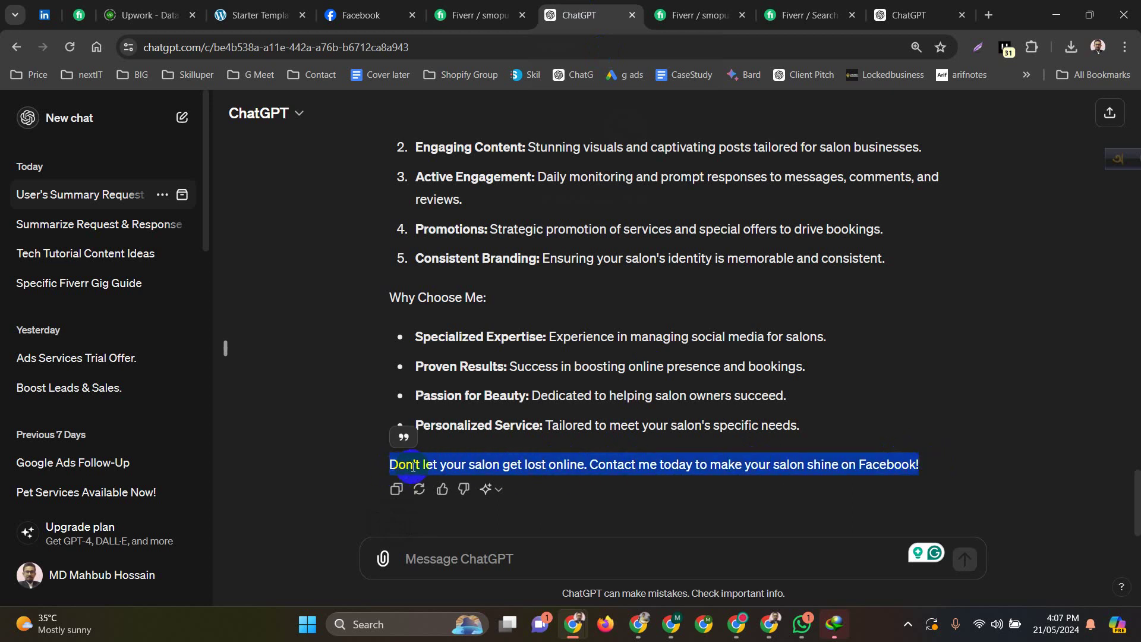
{"action": "key", "text": "ctrl+Tab"}
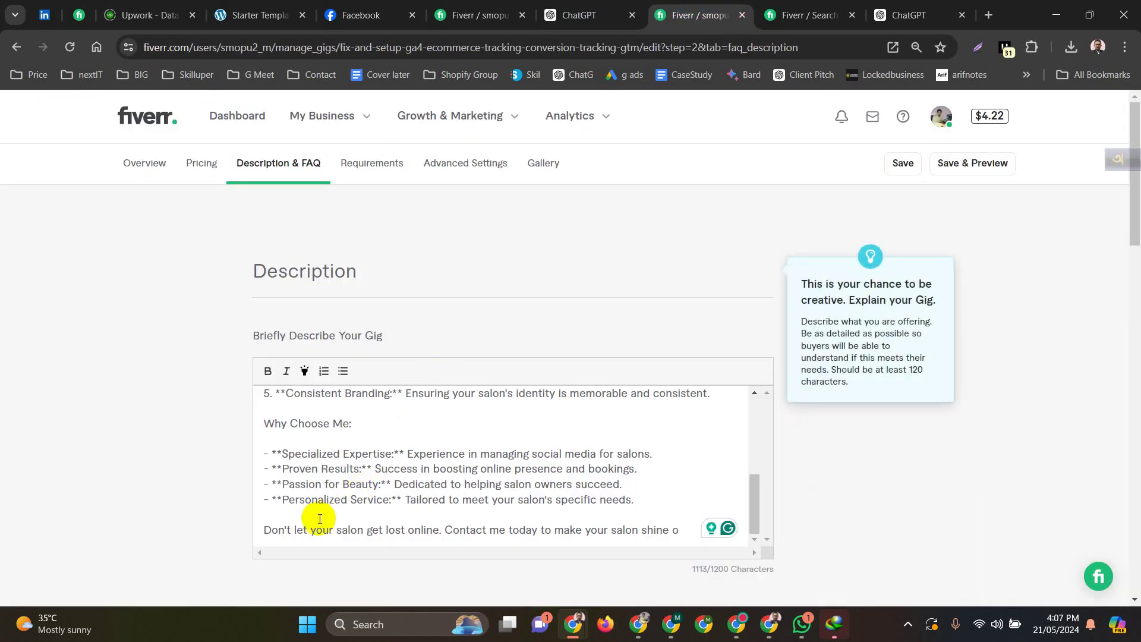
{"action": "left_click_drag", "start_coordinate": [267, 528], "coordinate": [731, 540]}
{"action": "key", "text": "ctrl+v"}
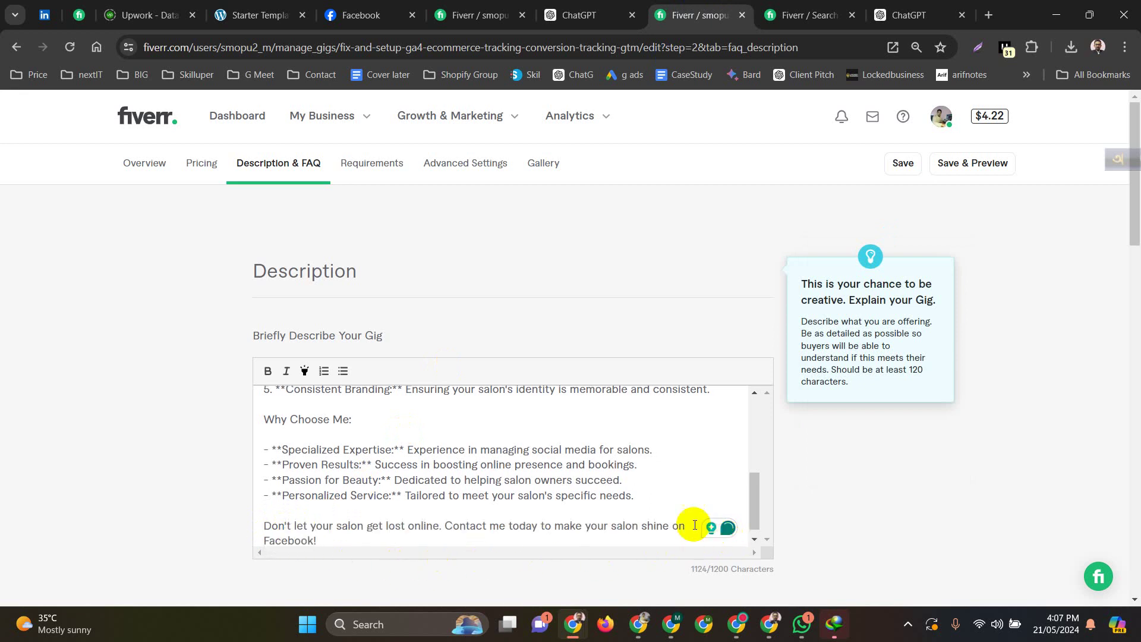
- Review the end of the pasted description and save the gig's Description & FAQ changes
{"action": "scroll", "coordinate": [624, 466], "scroll_direction": "down", "scroll_amount": 3}
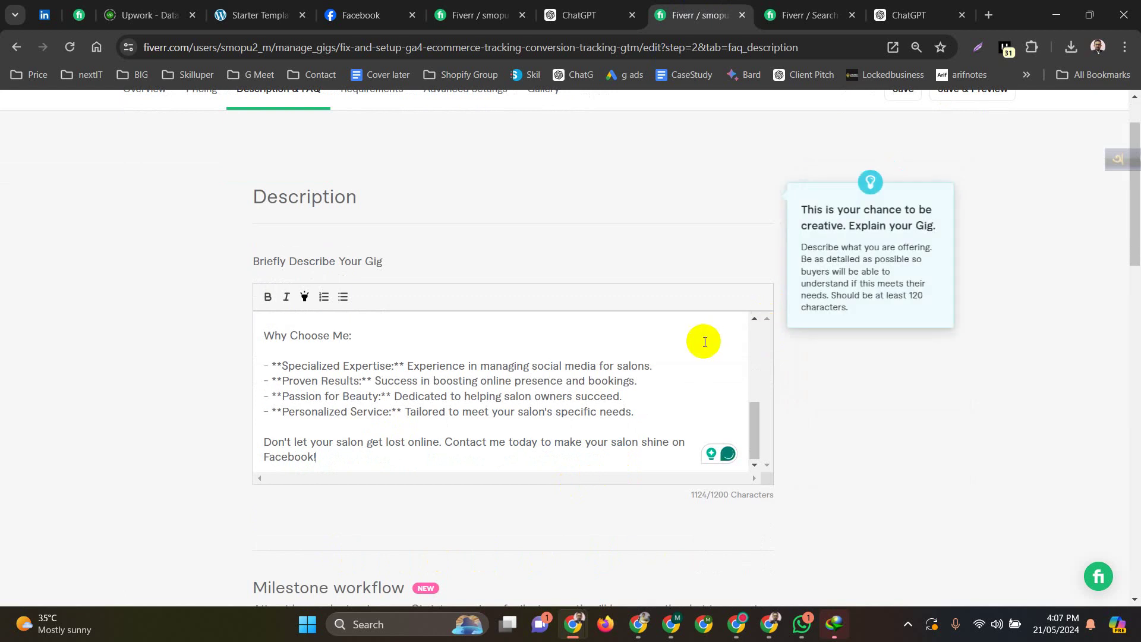
{"action": "scroll", "coordinate": [701, 338], "scroll_direction": "up", "scroll_amount": 10}
{"action": "left_click", "coordinate": [899, 163]}
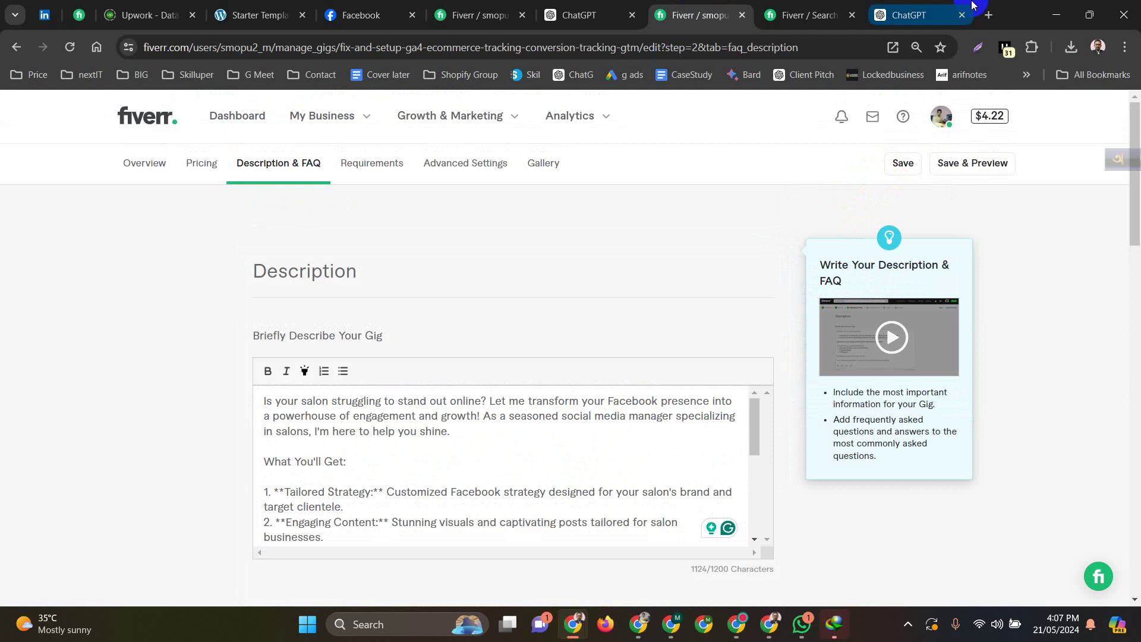
- Refresh the "facebook ads for salons" search results, examine the keyword tags on competing gigs and the top focus keywords, and reload the results
{"action": "left_click", "coordinate": [790, 15]}
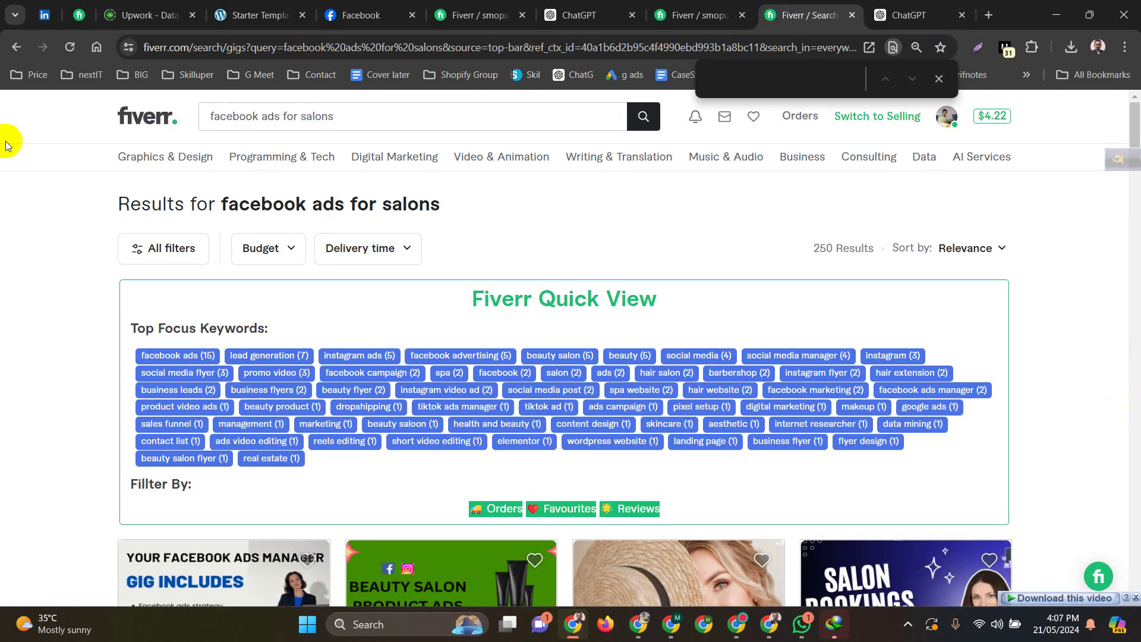
{"action": "left_click", "coordinate": [69, 46]}
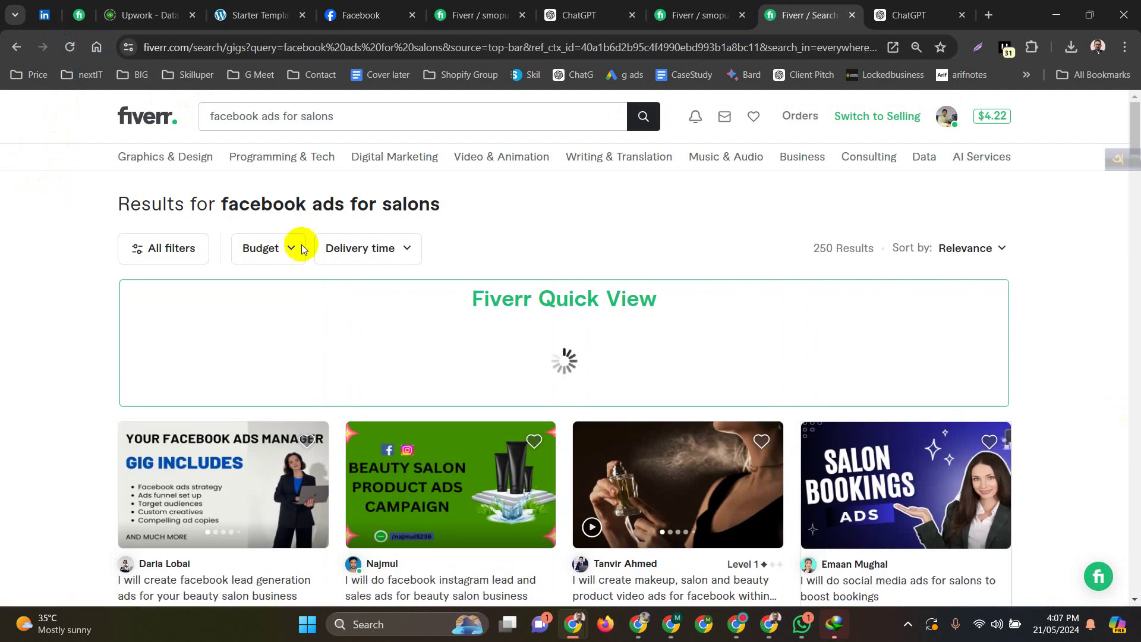
{"action": "scroll", "coordinate": [300, 332], "scroll_direction": "down", "scroll_amount": 5}
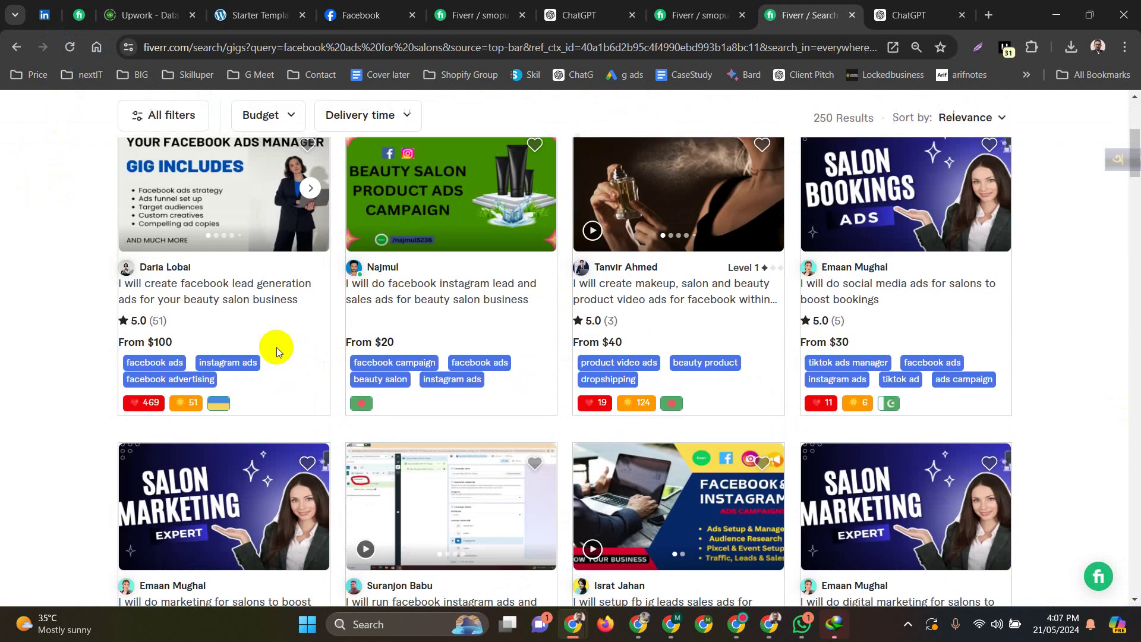
{"action": "scroll", "coordinate": [277, 357], "scroll_direction": "down", "scroll_amount": 9}
{"action": "scroll", "coordinate": [272, 368], "scroll_direction": "down", "scroll_amount": 15}
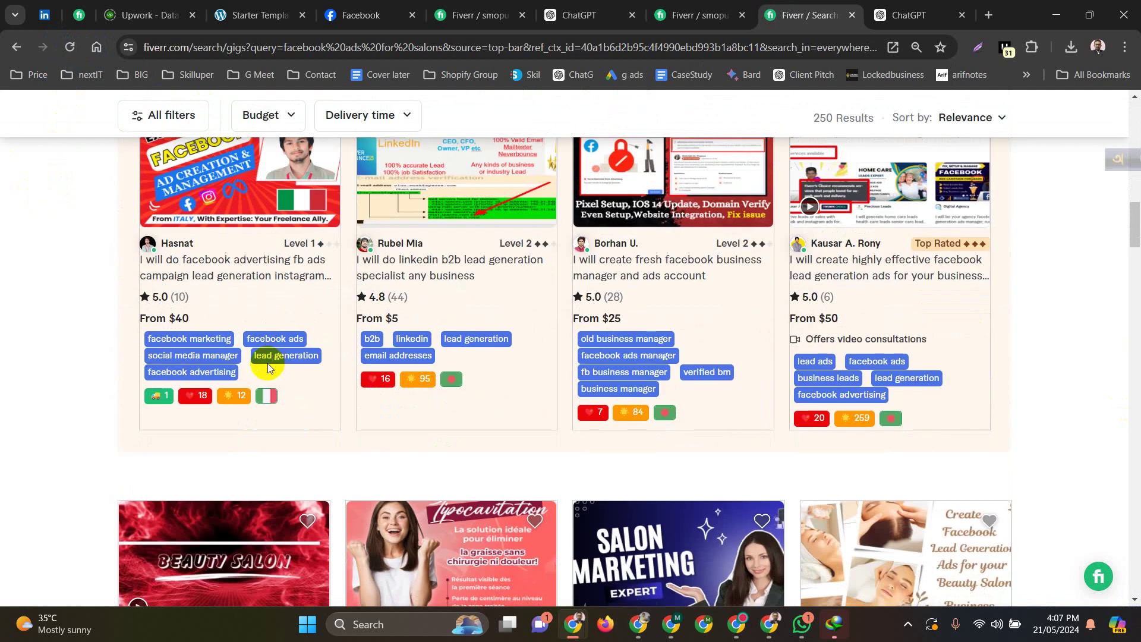
{"action": "scroll", "coordinate": [266, 368], "scroll_direction": "down", "scroll_amount": 14}
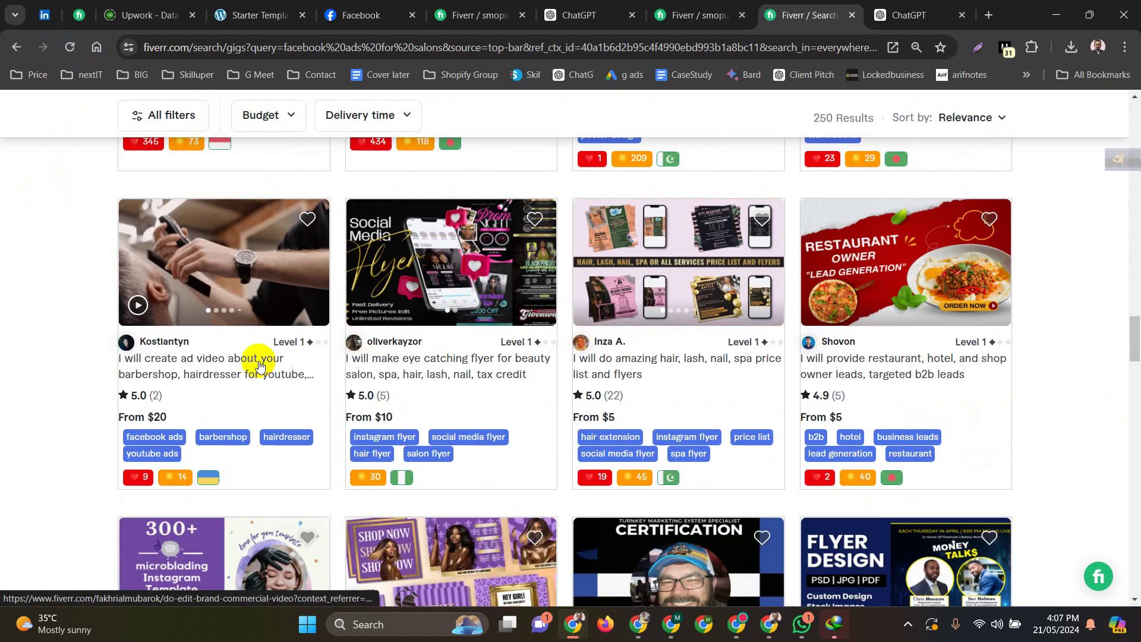
{"action": "scroll", "coordinate": [252, 361], "scroll_direction": "up", "scroll_amount": 20}
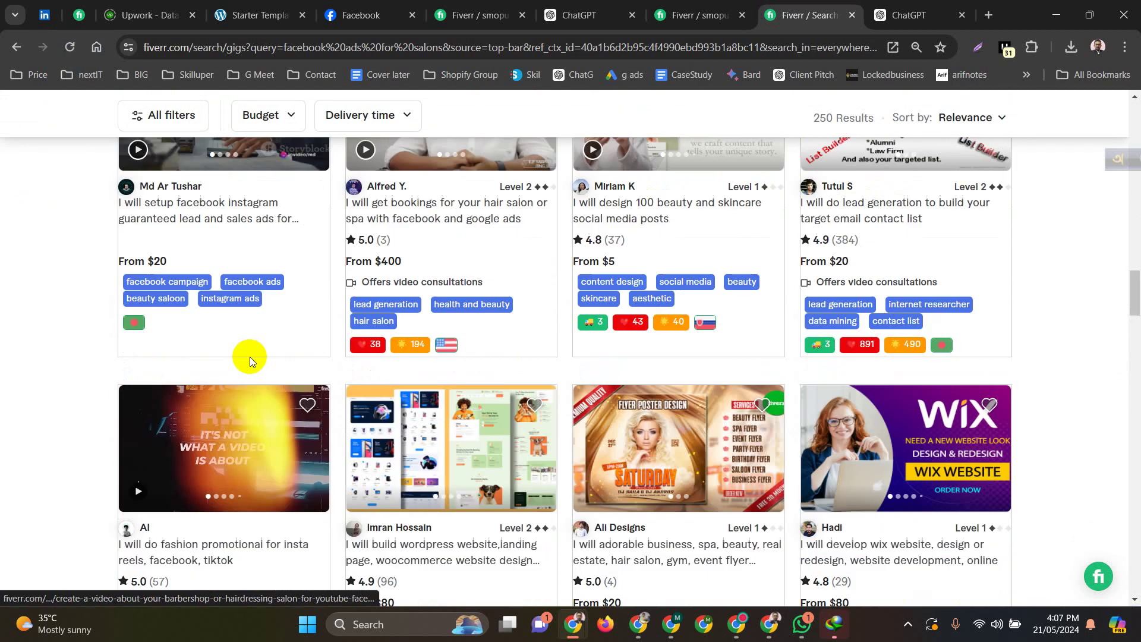
{"action": "scroll", "coordinate": [247, 357], "scroll_direction": "up", "scroll_amount": 10}
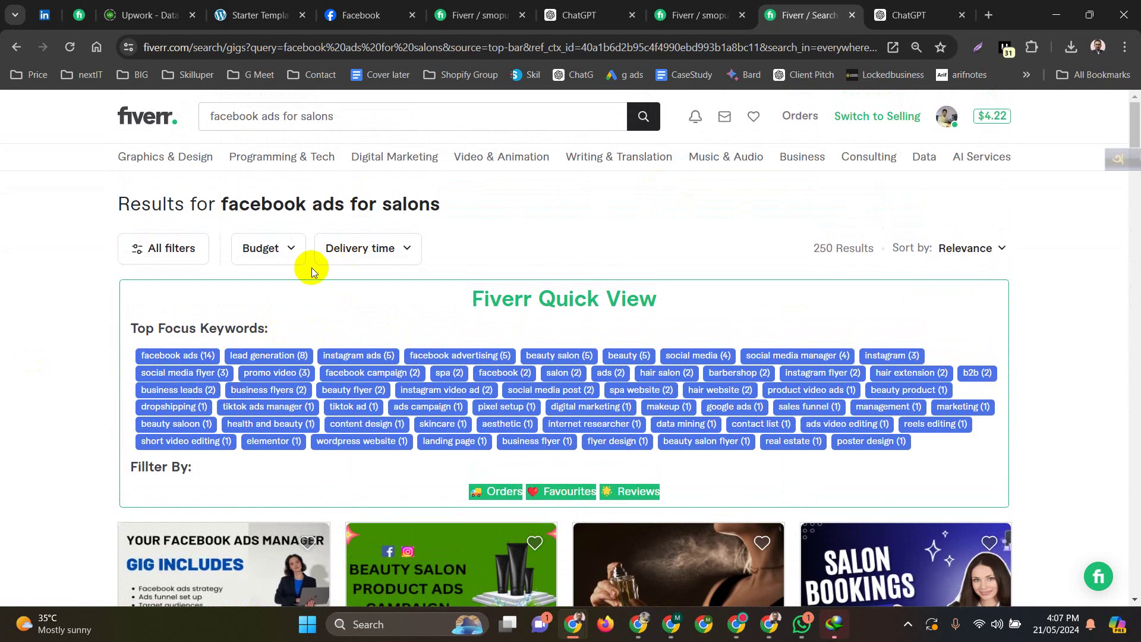
{"action": "left_click", "coordinate": [80, 45]}
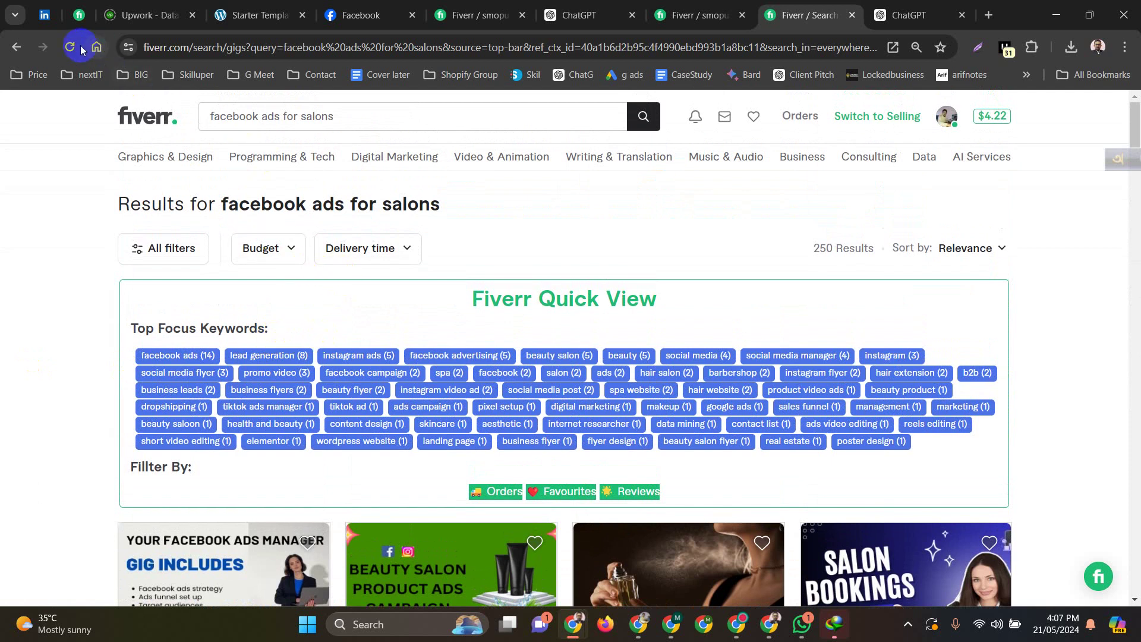
{"action": "left_click", "coordinate": [73, 47]}
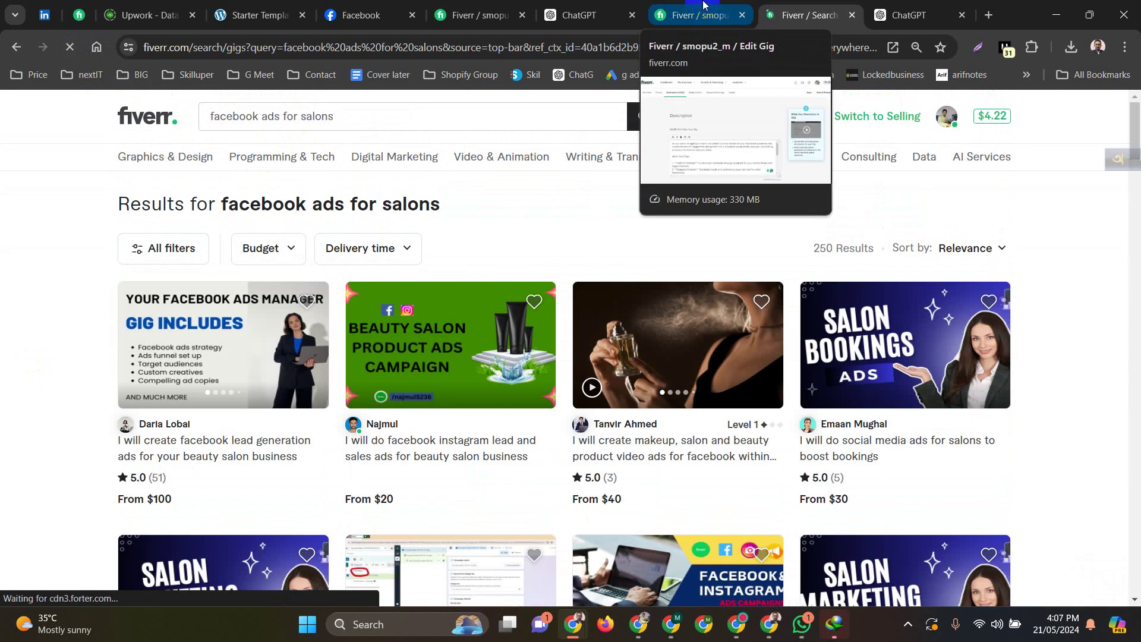
- Review the gig's Overview settings in the Fiverr editor, including its title, category and positive keyword search tags
{"action": "left_click", "coordinate": [703, 5]}
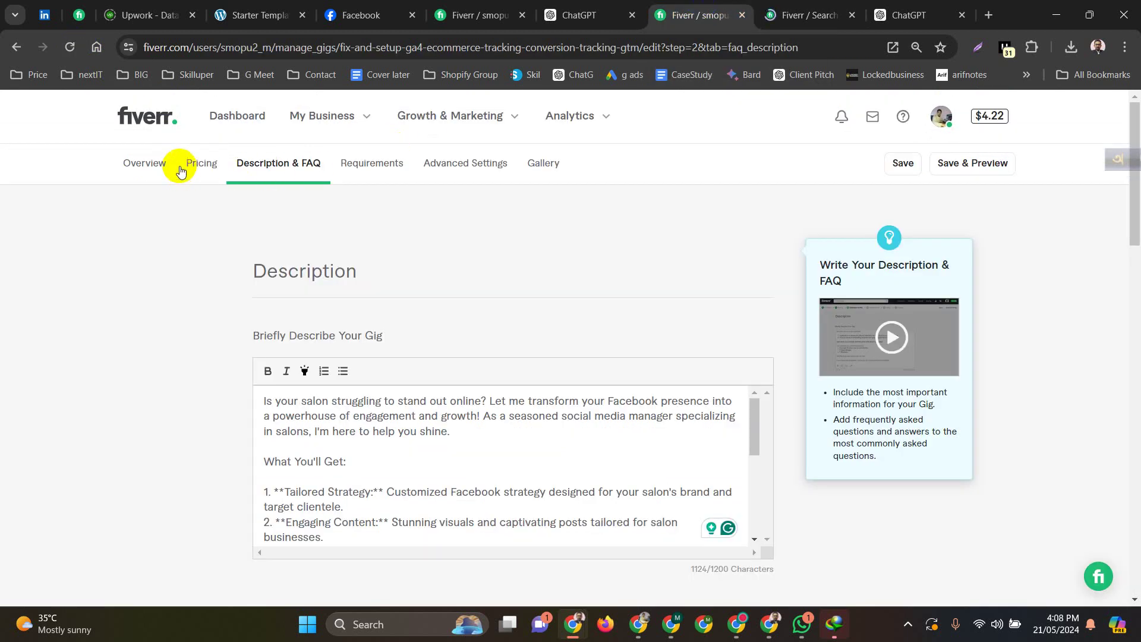
{"action": "left_click", "coordinate": [156, 166]}
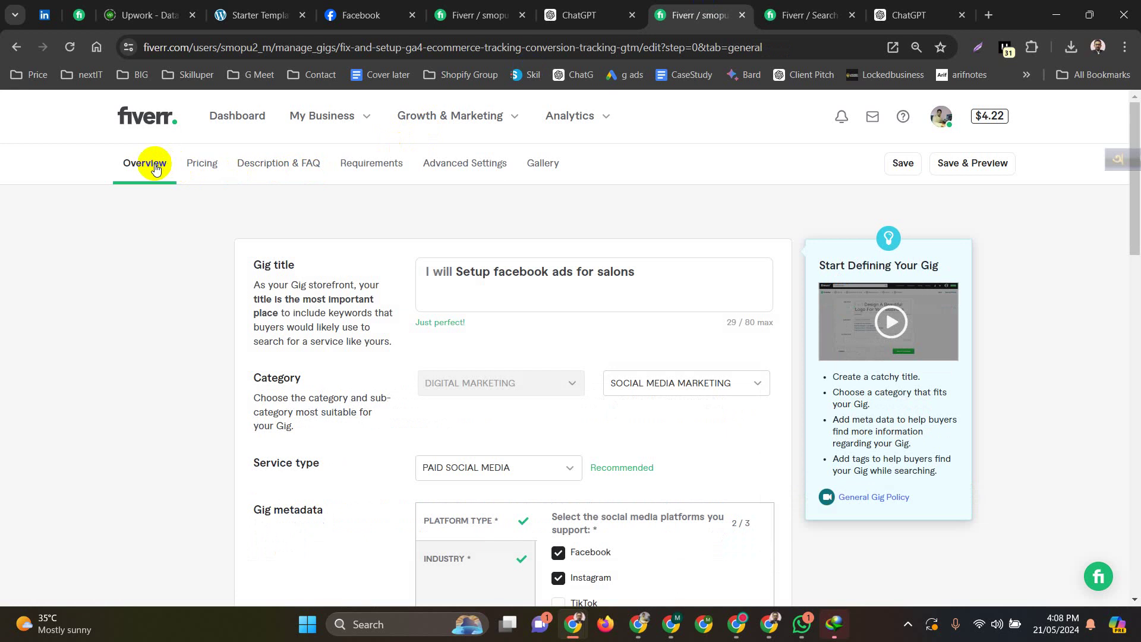
{"action": "scroll", "coordinate": [940, 386], "scroll_direction": "down", "scroll_amount": 10}
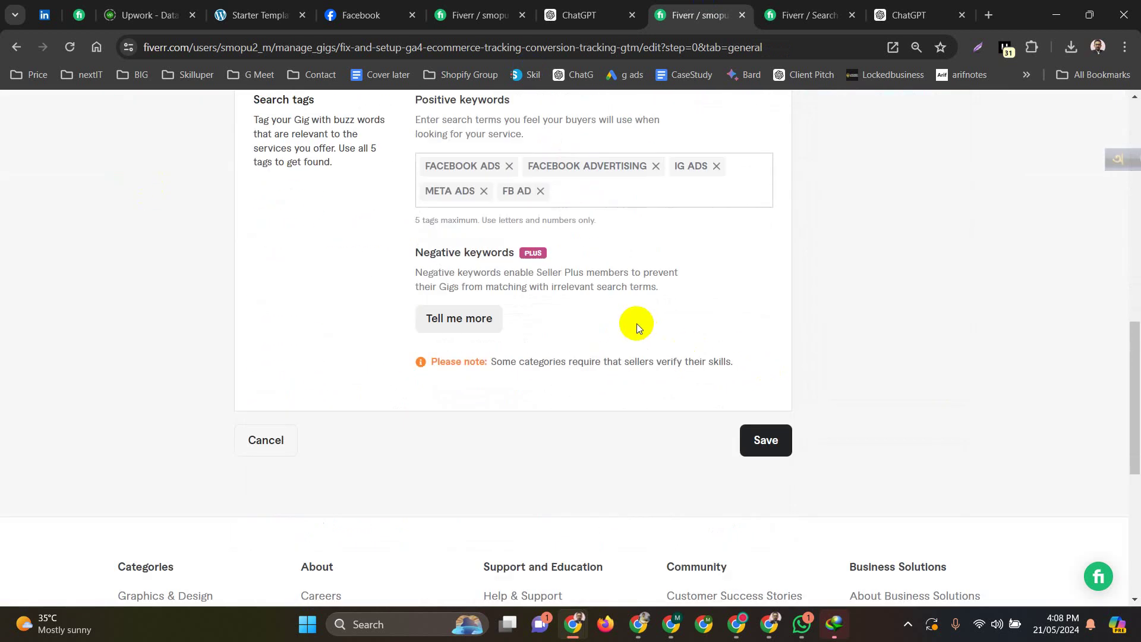
{"action": "scroll", "coordinate": [624, 321], "scroll_direction": "up", "scroll_amount": 3}
{"action": "scroll", "coordinate": [711, 415], "scroll_direction": "up", "scroll_amount": 7}
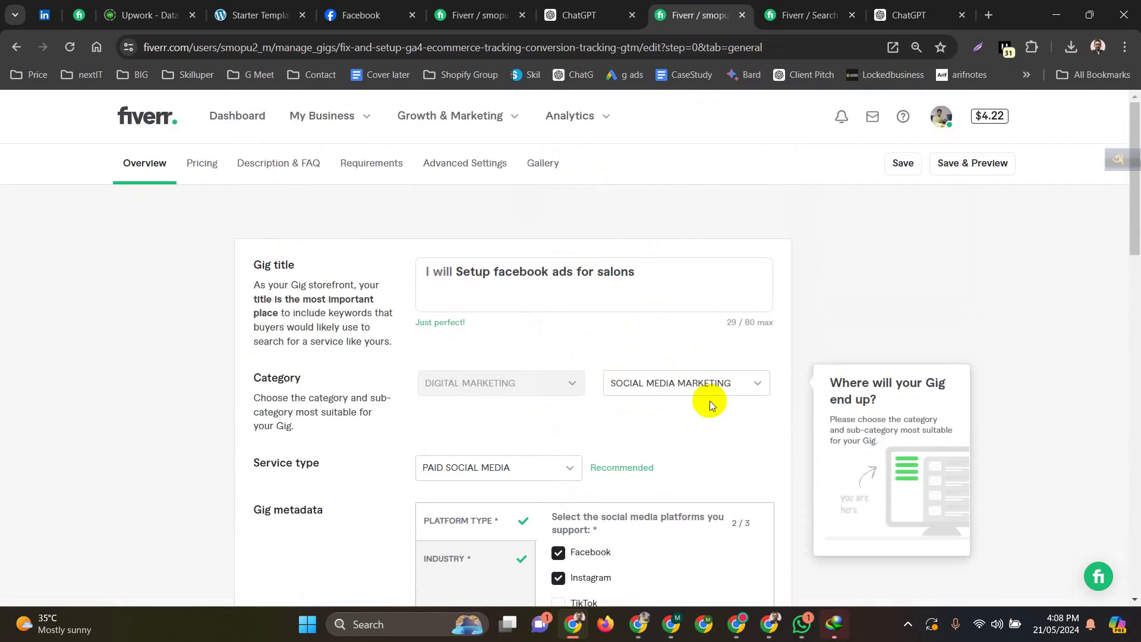
- Filter the "facebook ads for salons" search results to sellers who are Online Now
{"action": "left_click", "coordinate": [803, 6]}
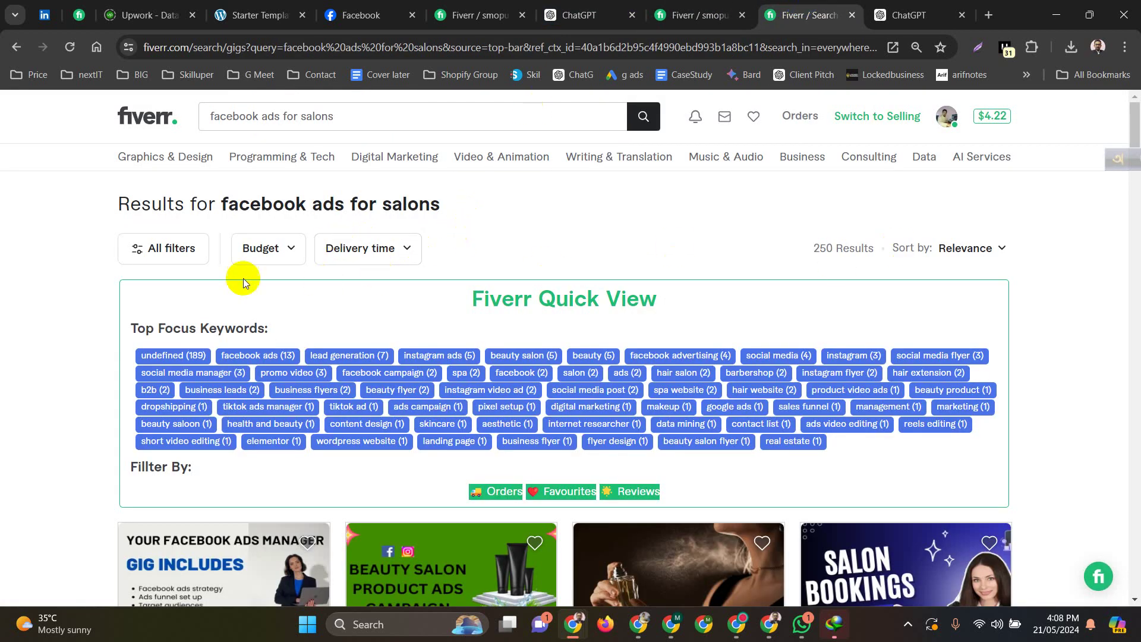
{"action": "left_click", "coordinate": [155, 248]}
{"action": "scroll", "coordinate": [119, 380], "scroll_direction": "down", "scroll_amount": 2}
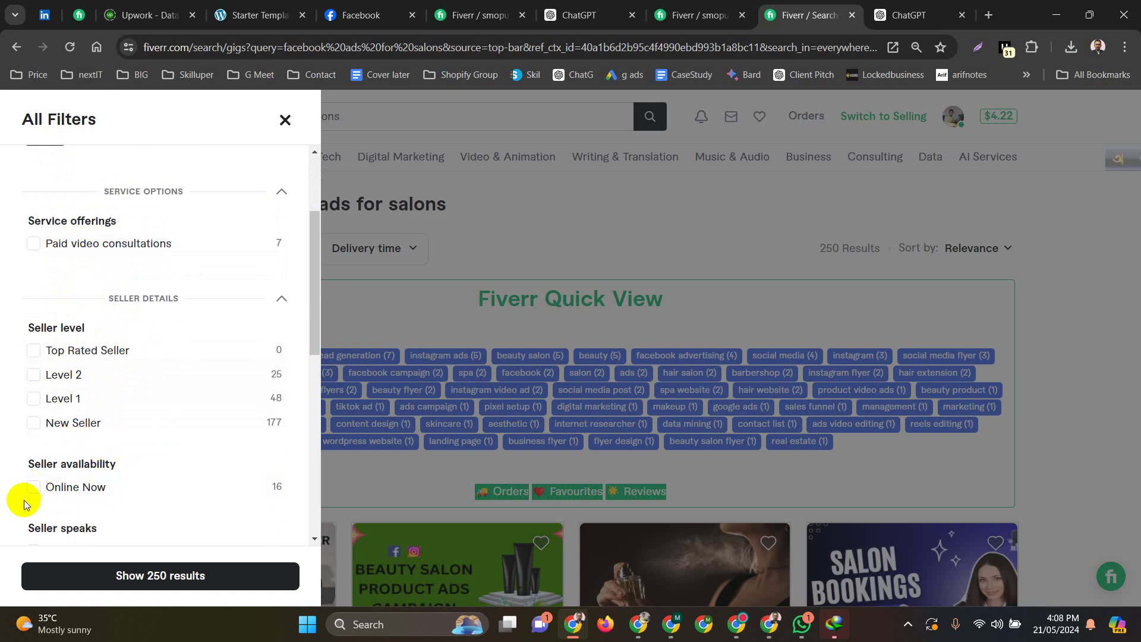
{"action": "left_click", "coordinate": [33, 487]}
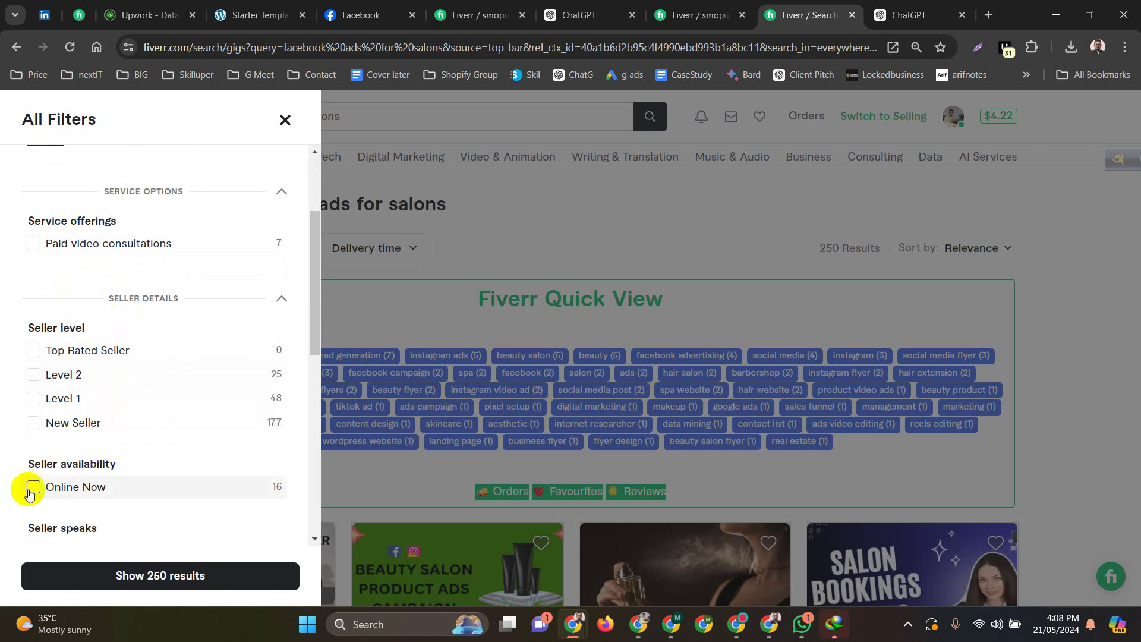
{"action": "left_click", "coordinate": [175, 576]}
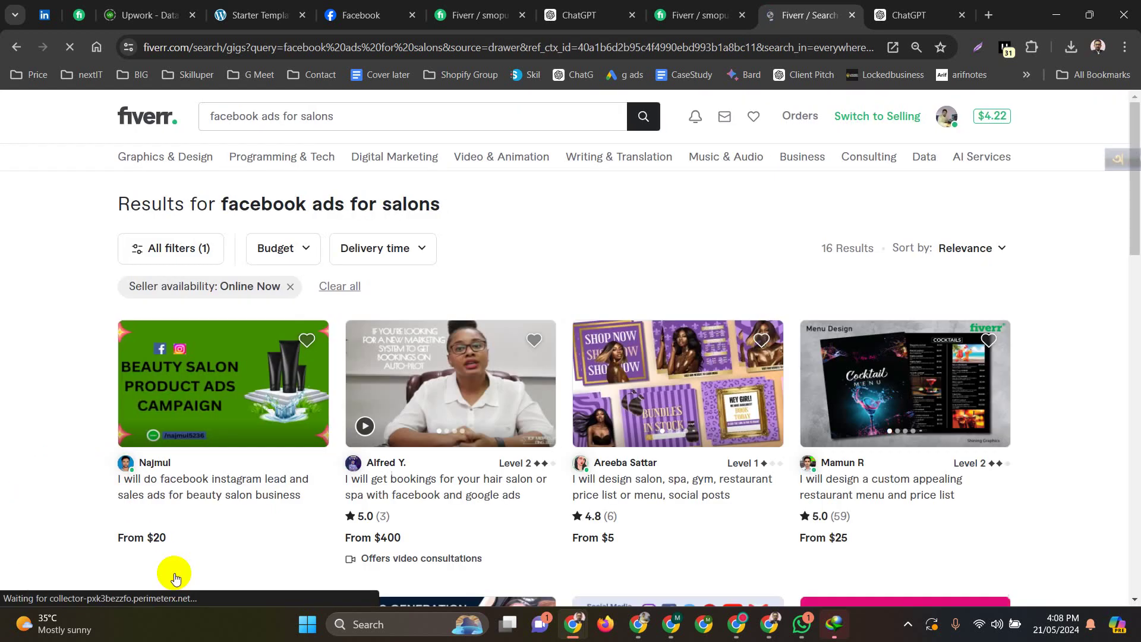
- Examine the online sellers' gigs and their top focus keywords, and return to the gig's Overview in the editor
{"action": "scroll", "coordinate": [731, 499], "scroll_direction": "down", "scroll_amount": 5}
{"action": "scroll", "coordinate": [730, 499], "scroll_direction": "down", "scroll_amount": 8}
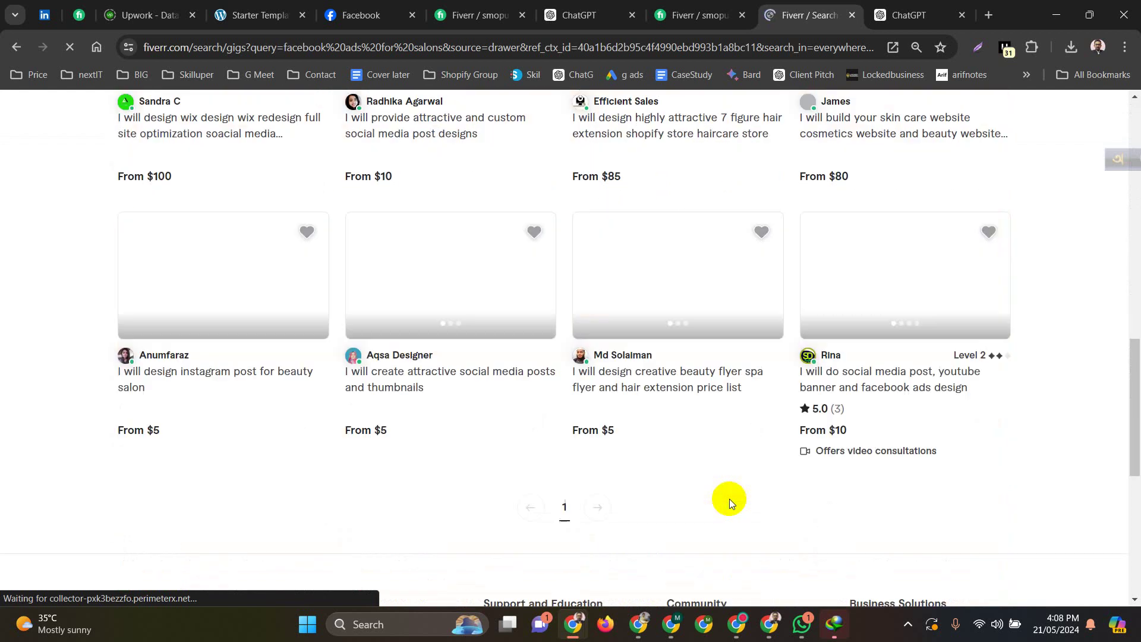
{"action": "scroll", "coordinate": [730, 504], "scroll_direction": "down", "scroll_amount": 3}
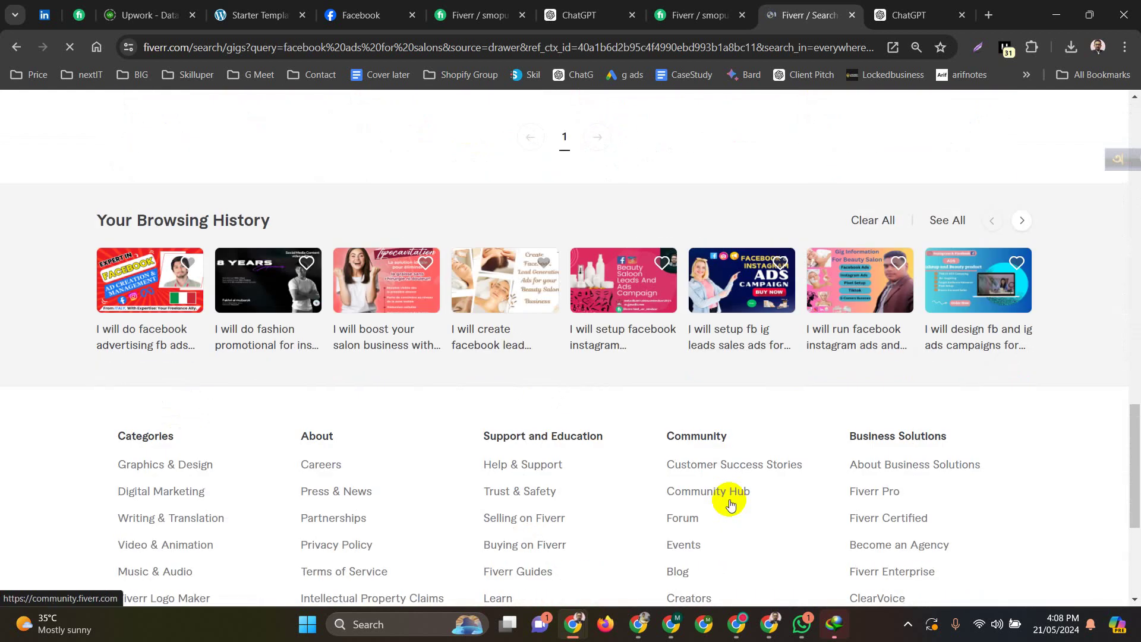
{"action": "scroll", "coordinate": [726, 501], "scroll_direction": "up", "scroll_amount": 6}
{"action": "scroll", "coordinate": [729, 499], "scroll_direction": "up", "scroll_amount": 8}
{"action": "scroll", "coordinate": [729, 499], "scroll_direction": "down", "scroll_amount": 6}
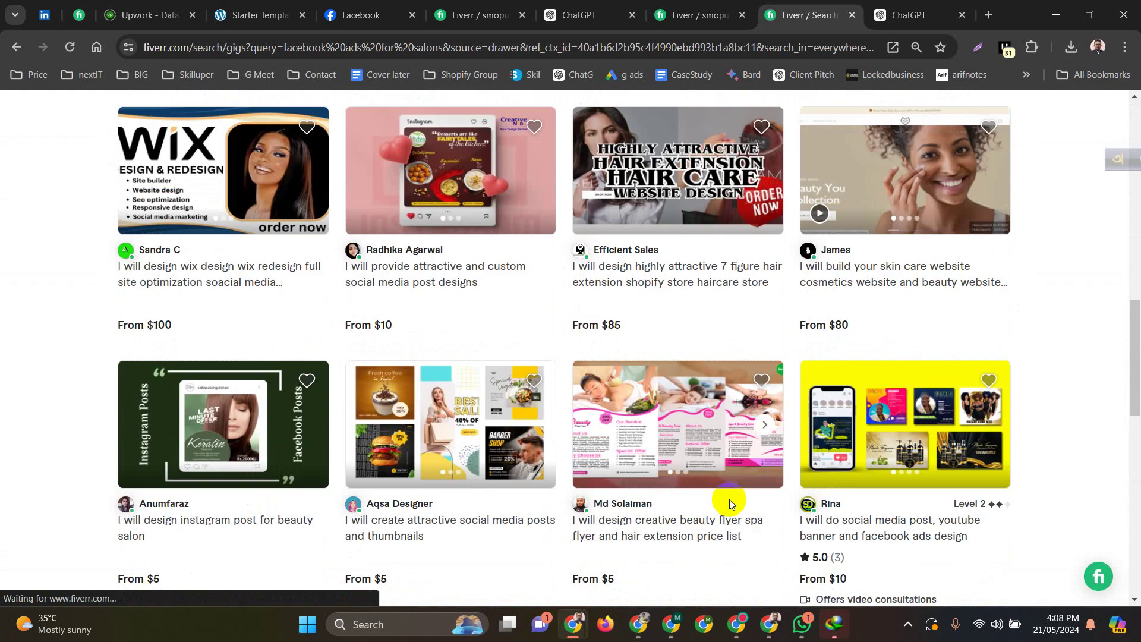
{"action": "scroll", "coordinate": [729, 499], "scroll_direction": "up", "scroll_amount": 10}
{"action": "scroll", "coordinate": [729, 499], "scroll_direction": "up", "scroll_amount": 5}
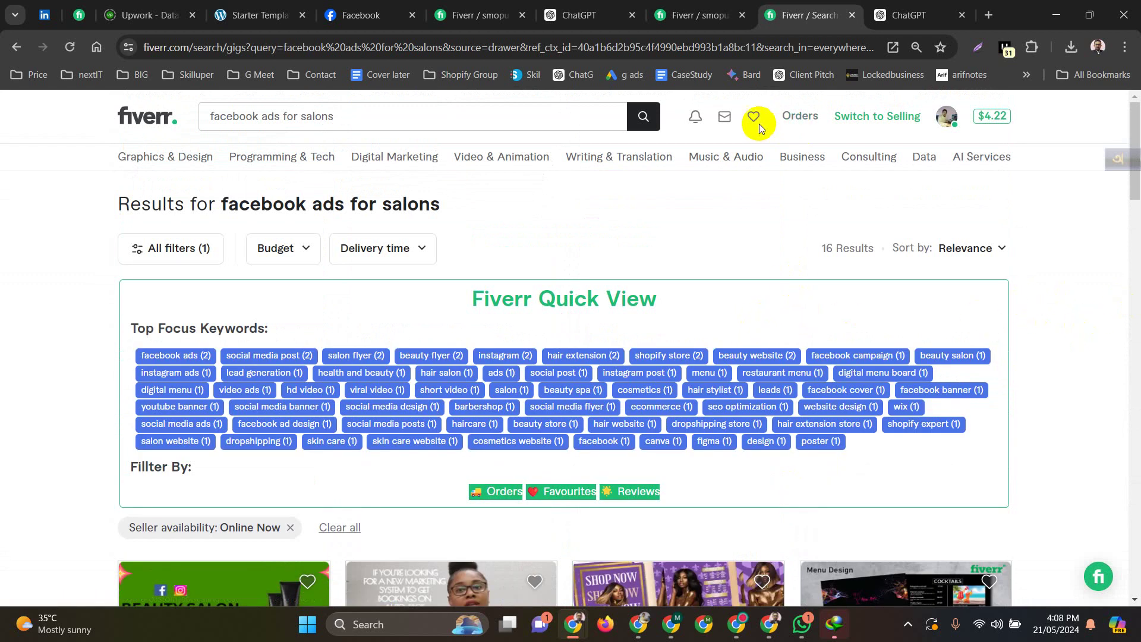
{"action": "left_click", "coordinate": [718, 4]}
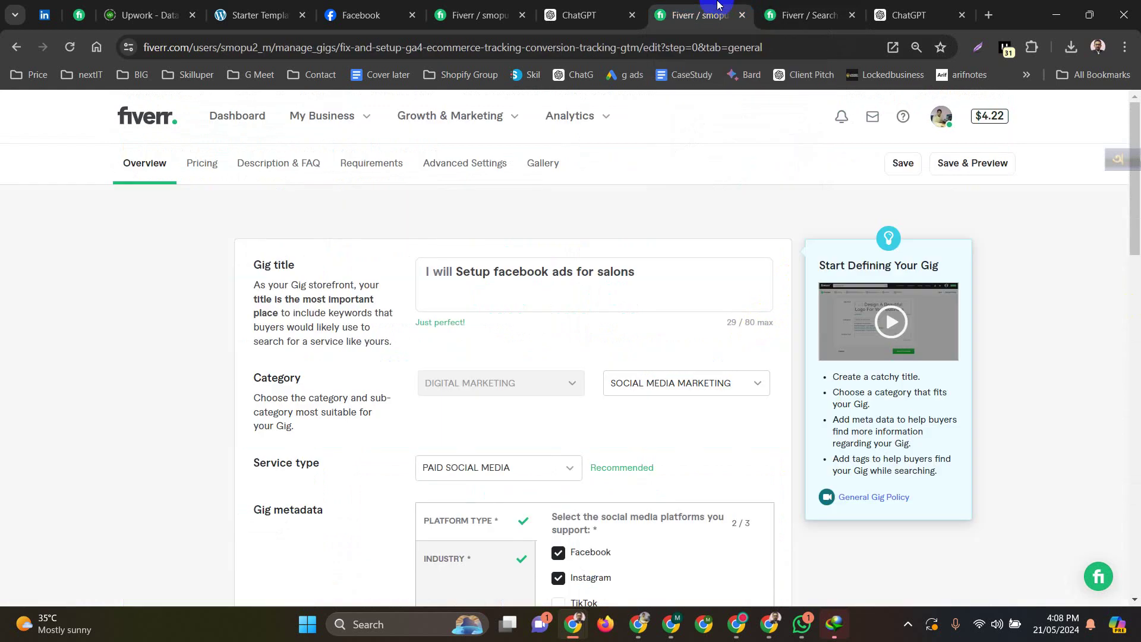
- Close the Fiverr notification settings page and return to the gig editor
{"action": "left_click", "coordinate": [478, 5]}
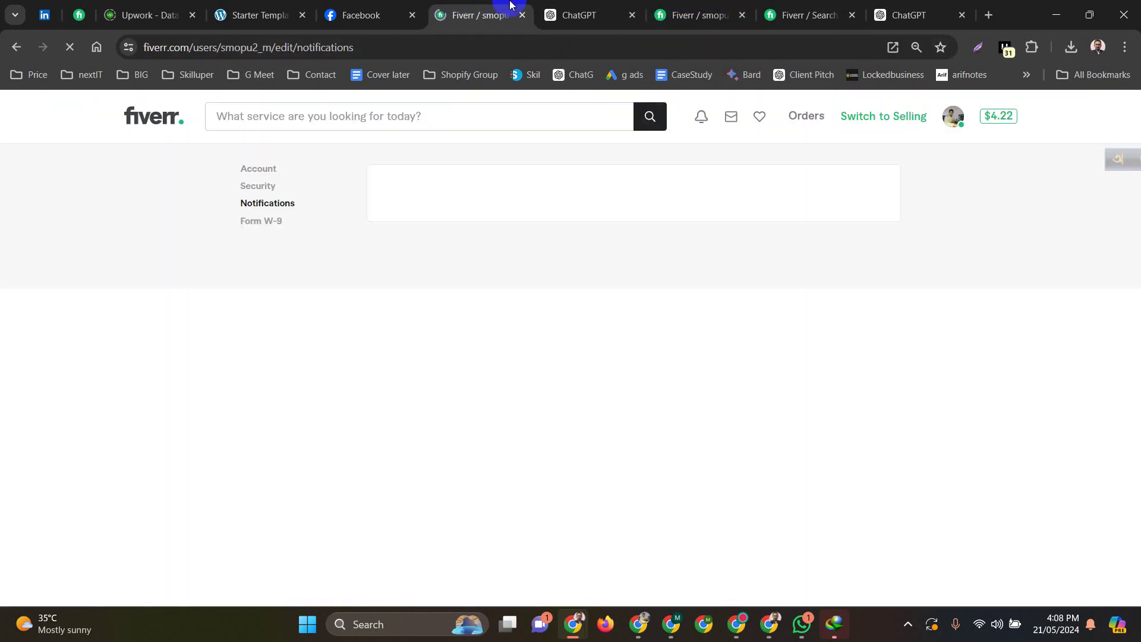
{"action": "left_click", "coordinate": [520, 16]}
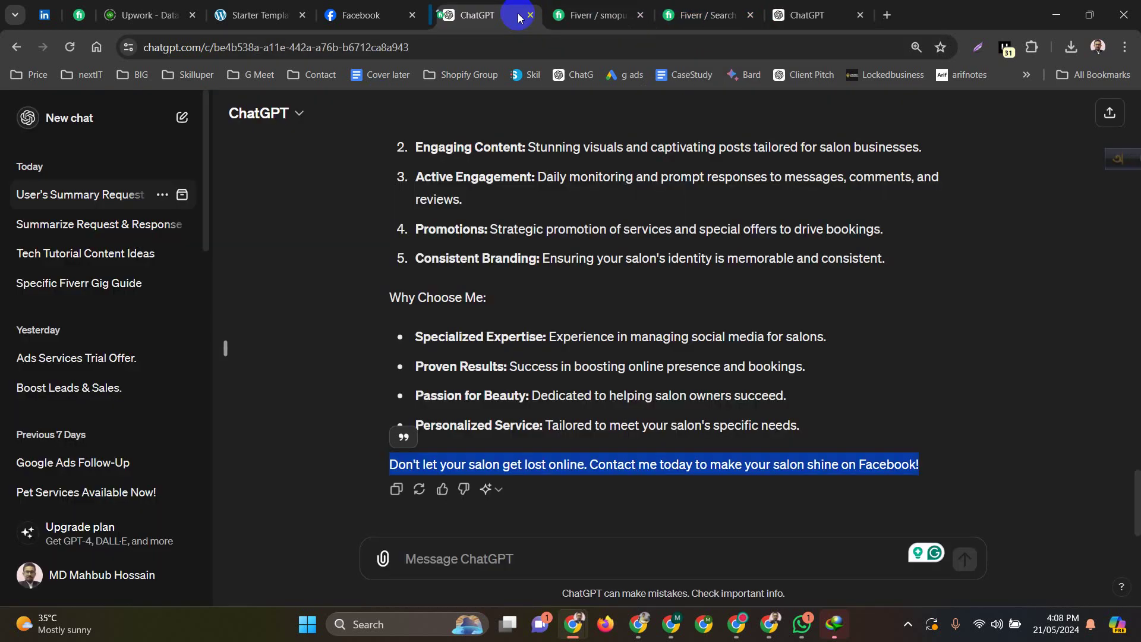
{"action": "left_click", "coordinate": [618, 12]}
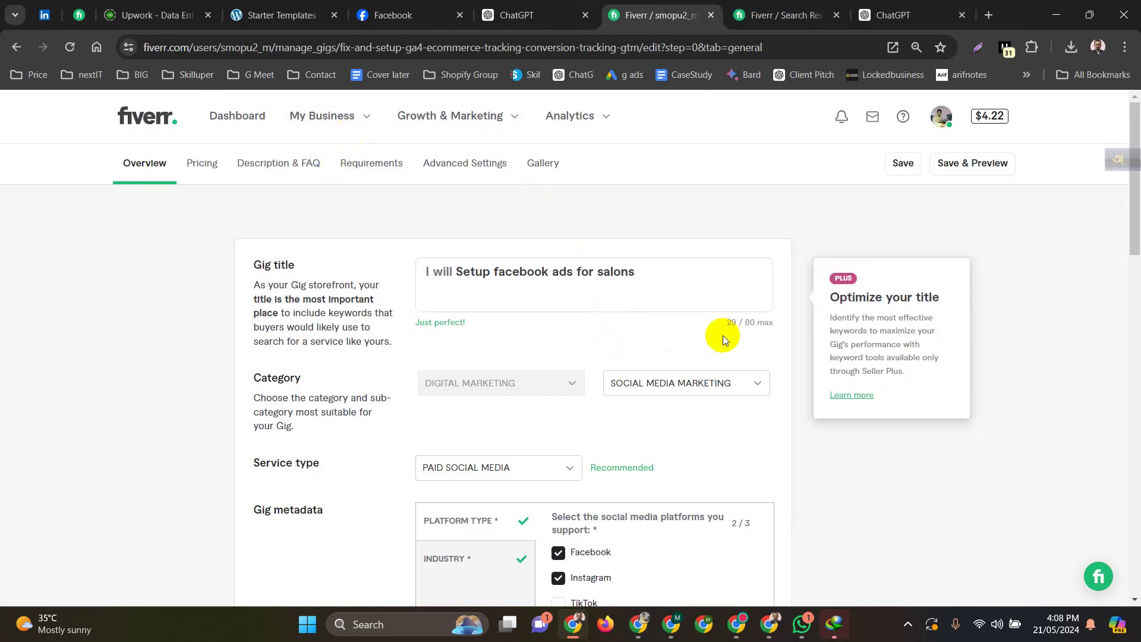
- From the active gigs list, open the "run google search ads campaign for any service based business" gig for editing in a separate tab
{"action": "left_click", "coordinate": [321, 114]}
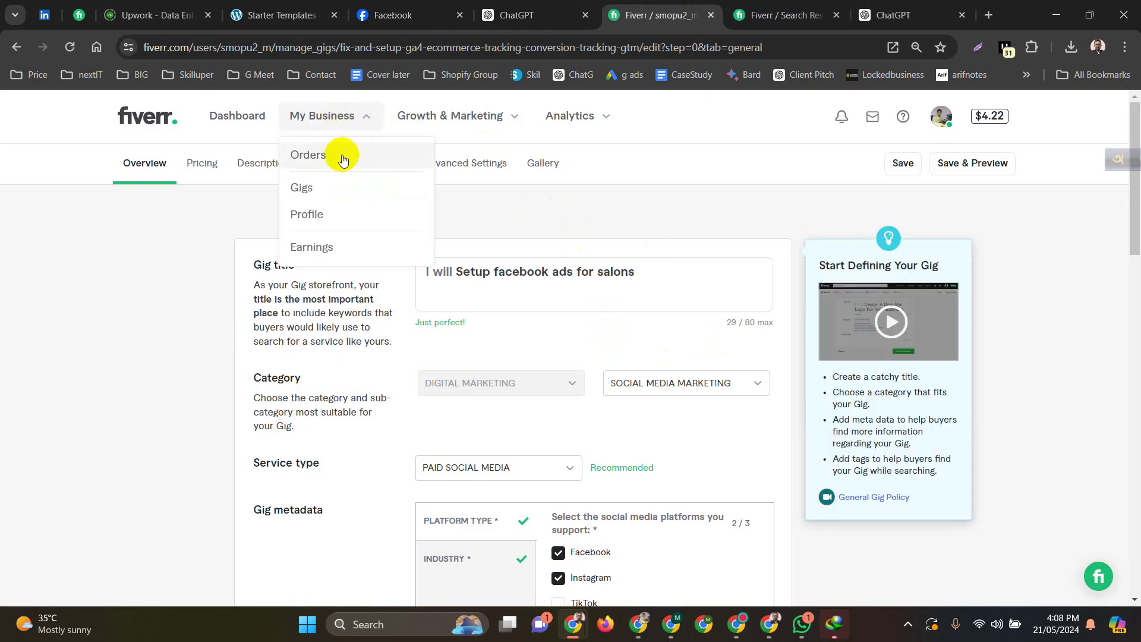
{"action": "left_click", "coordinate": [315, 188]}
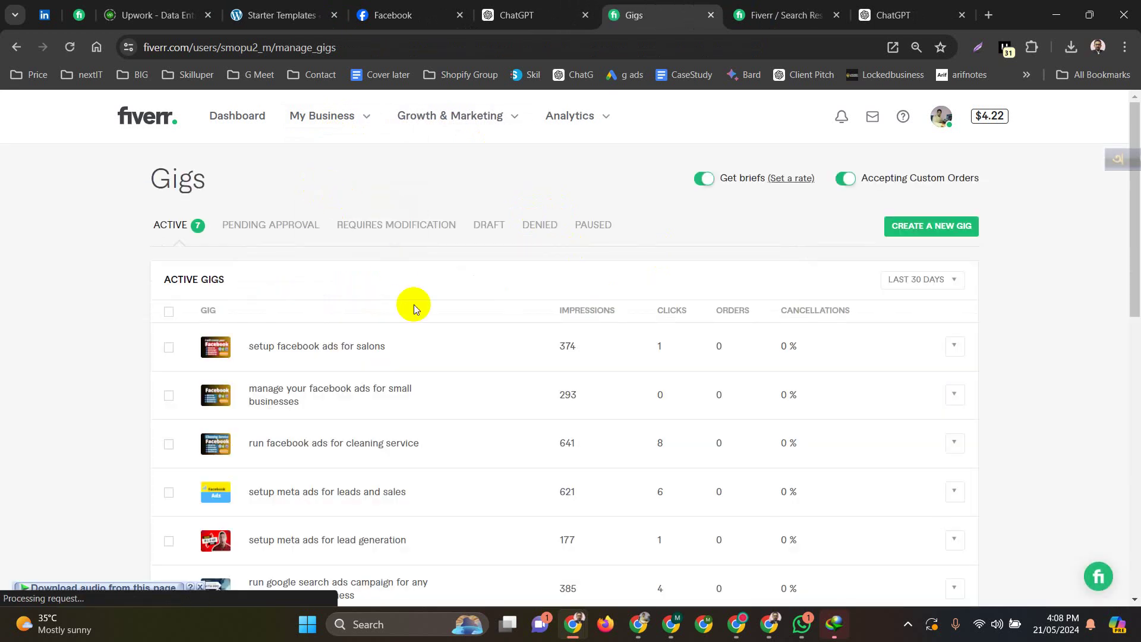
{"action": "scroll", "coordinate": [387, 401], "scroll_direction": "down", "scroll_amount": 1}
{"action": "scroll", "coordinate": [387, 401], "scroll_direction": "down", "scroll_amount": 2}
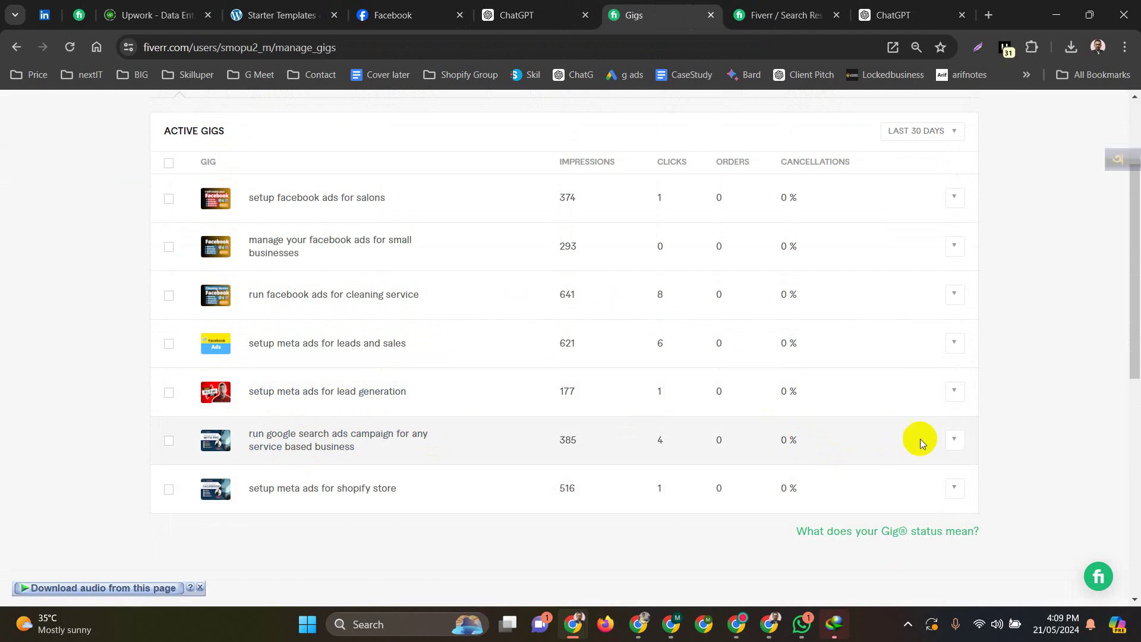
{"action": "left_click", "coordinate": [953, 439]}
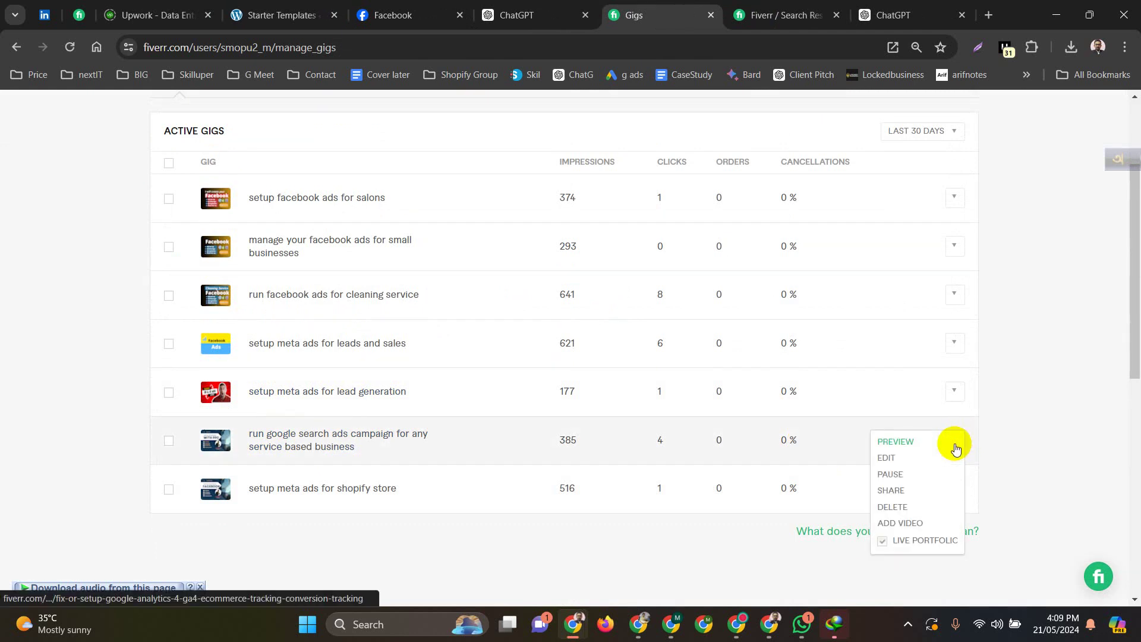
{"action": "middle_click", "coordinate": [891, 462]}
{"action": "left_click", "coordinate": [802, 15]}
{"action": "left_click", "coordinate": [662, 5]}
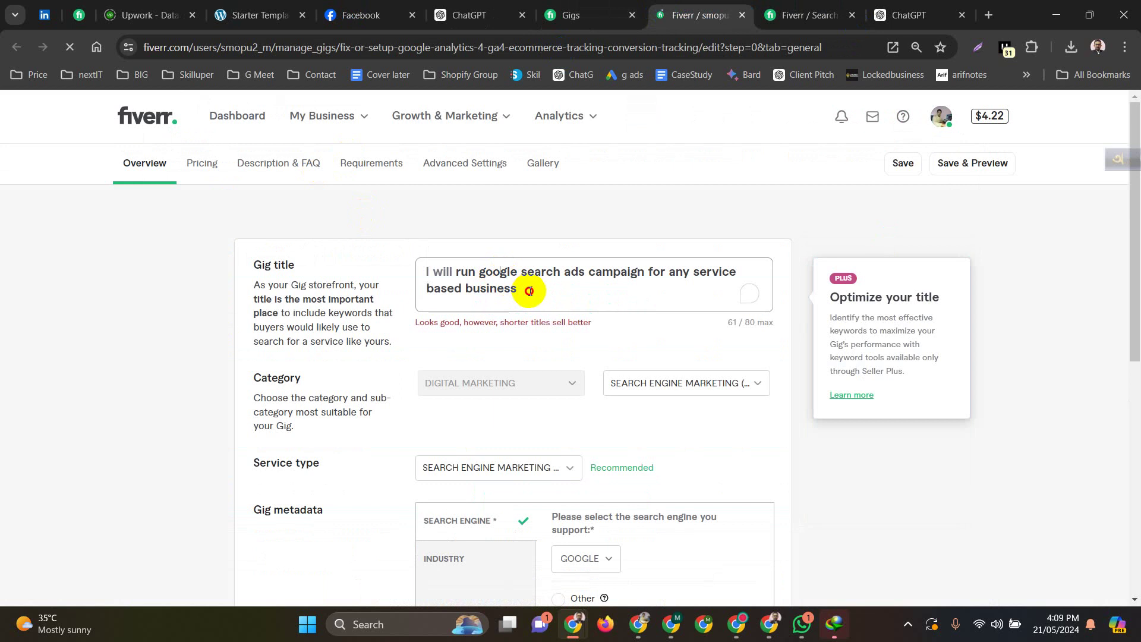
- Change the gig title to "setup facebook ads for salons" and set its subcategory to Social Media Marketing
{"action": "left_click_drag", "start_coordinate": [533, 287], "coordinate": [453, 272]}
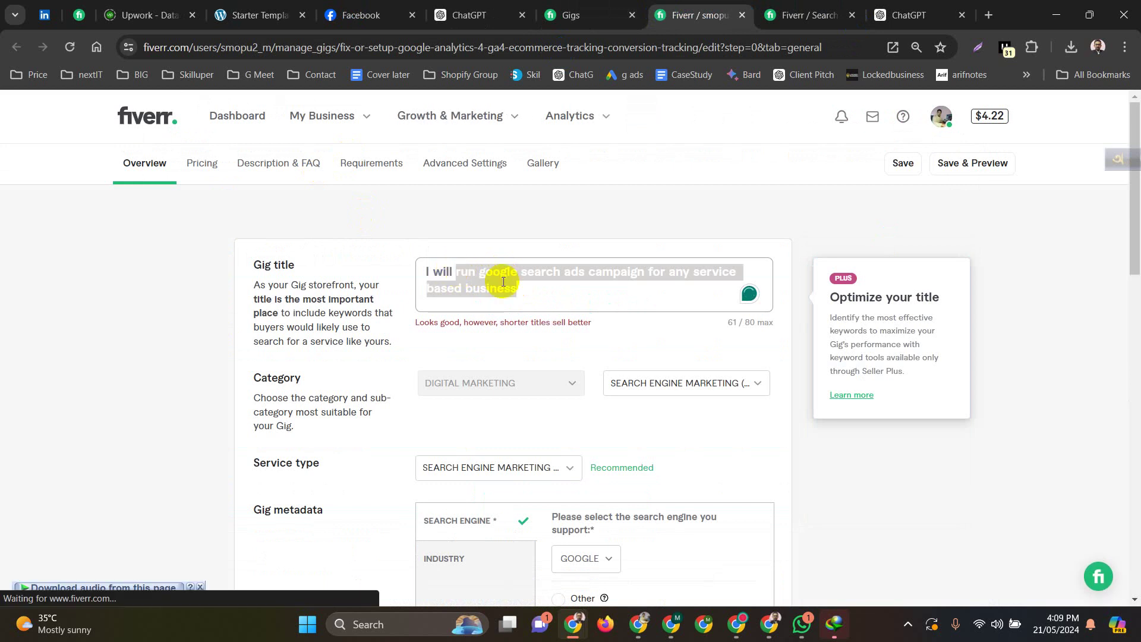
{"action": "type", "text": "setup facebook ads for salons"}
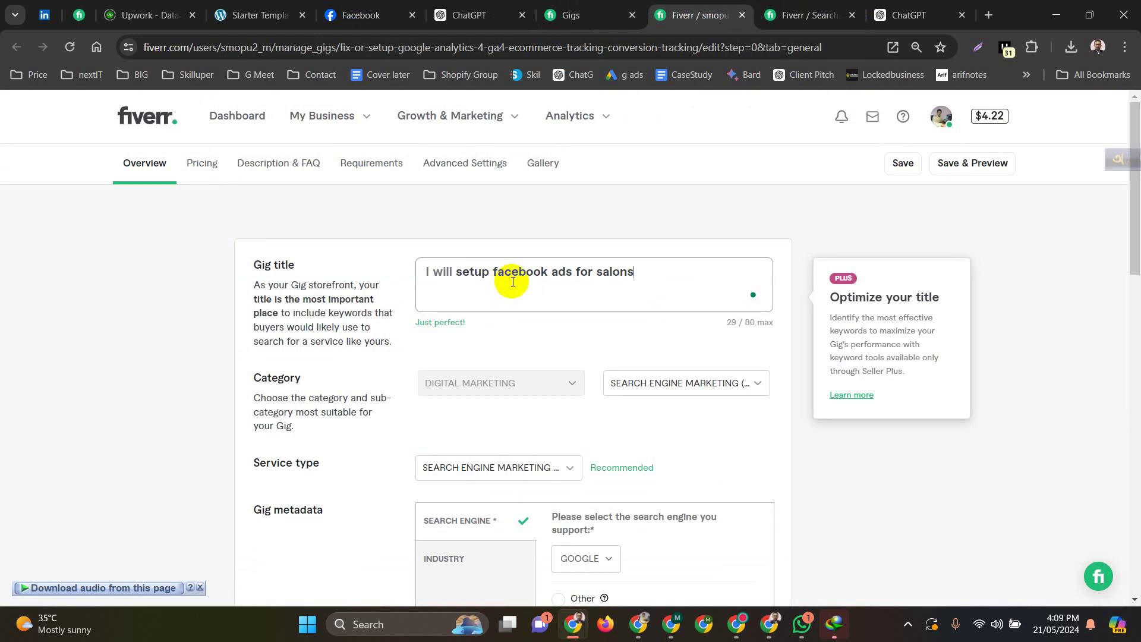
{"action": "left_click", "coordinate": [678, 385]}
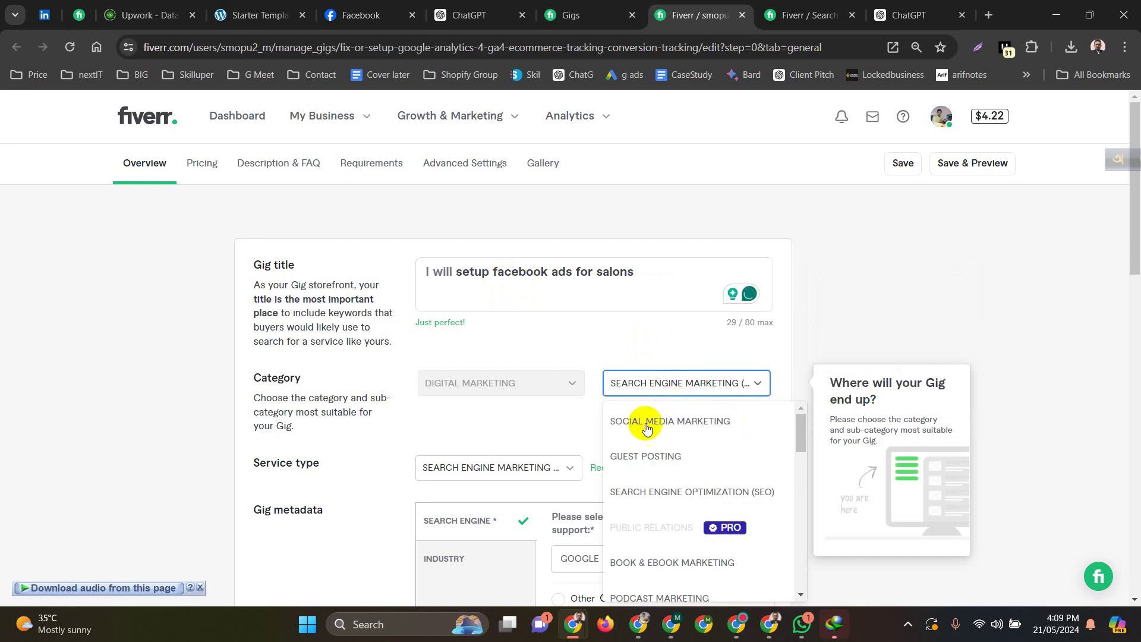
{"action": "scroll", "coordinate": [697, 476], "scroll_direction": "down", "scroll_amount": 2}
{"action": "scroll", "coordinate": [696, 476], "scroll_direction": "down", "scroll_amount": 4}
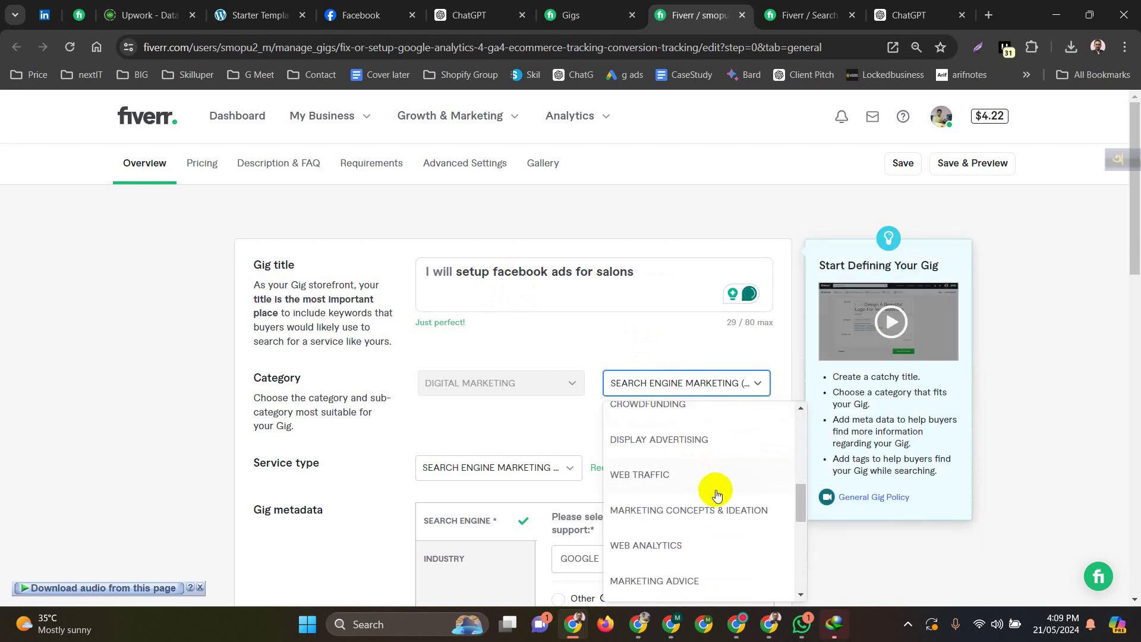
{"action": "scroll", "coordinate": [718, 497], "scroll_direction": "down", "scroll_amount": 2}
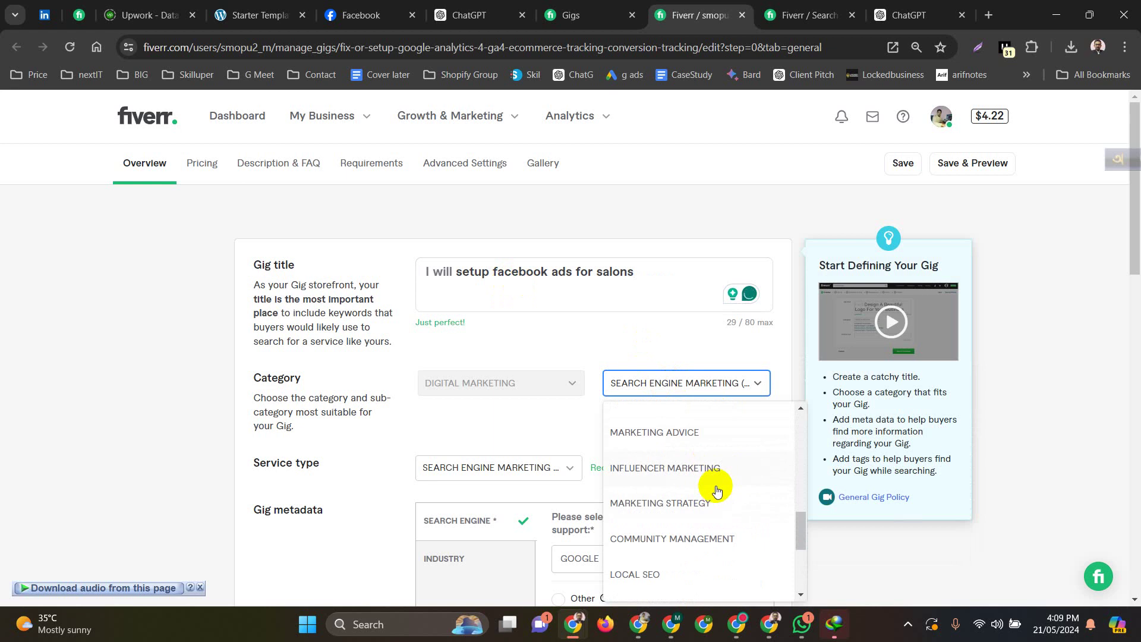
{"action": "scroll", "coordinate": [696, 469], "scroll_direction": "down", "scroll_amount": 3}
{"action": "scroll", "coordinate": [697, 470], "scroll_direction": "down", "scroll_amount": 2}
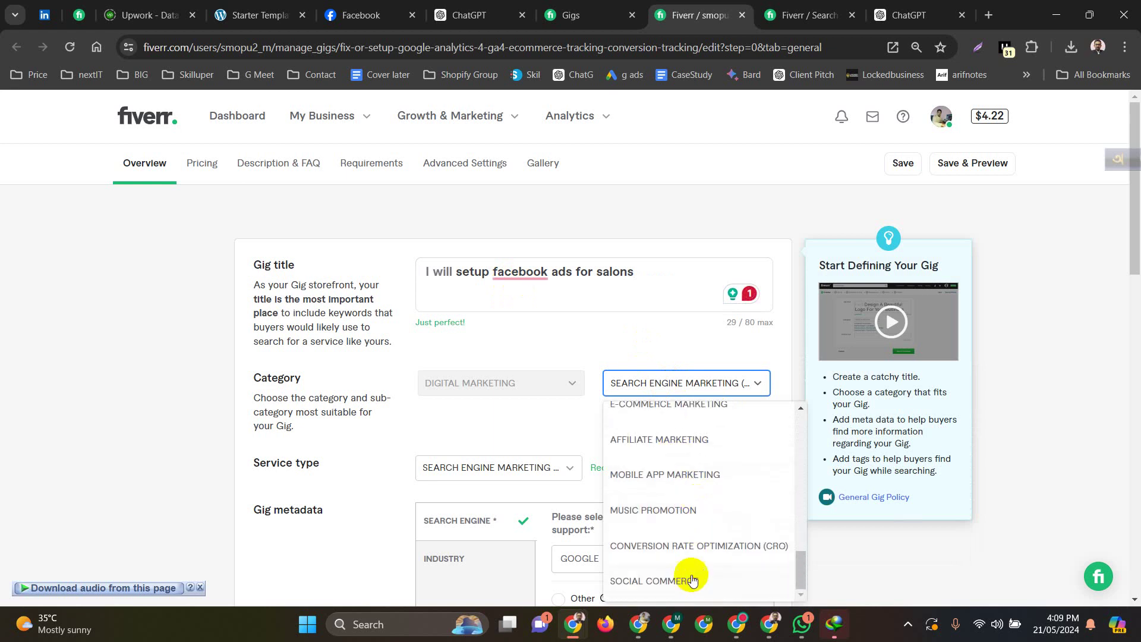
{"action": "scroll", "coordinate": [712, 527], "scroll_direction": "up", "scroll_amount": 1}
{"action": "scroll", "coordinate": [710, 523], "scroll_direction": "up", "scroll_amount": 3}
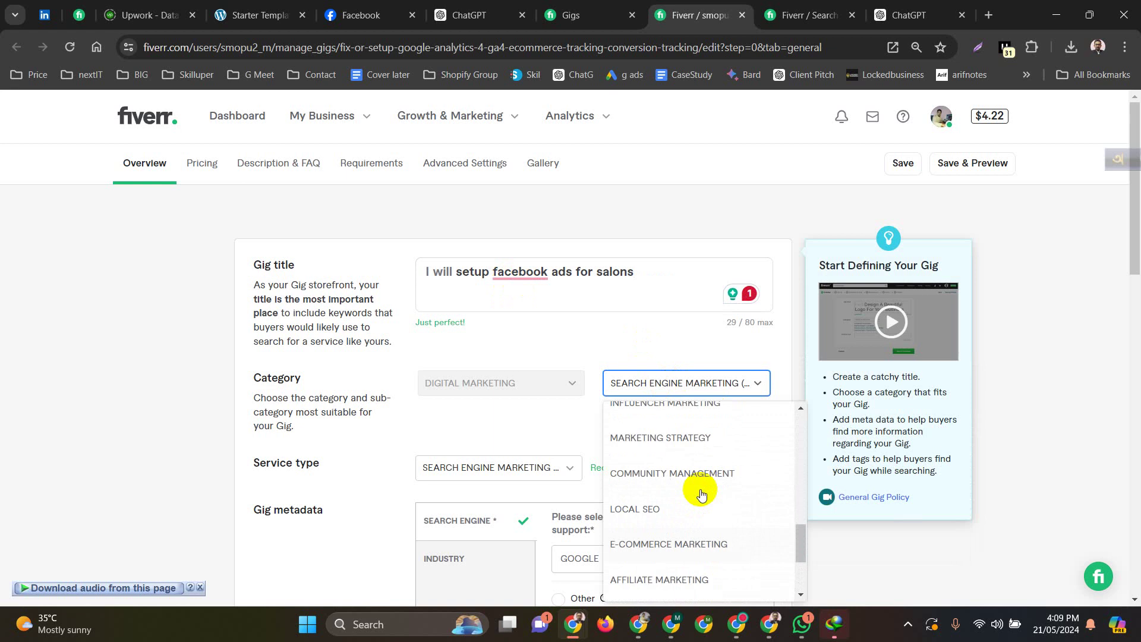
{"action": "scroll", "coordinate": [702, 494], "scroll_direction": "up", "scroll_amount": 4}
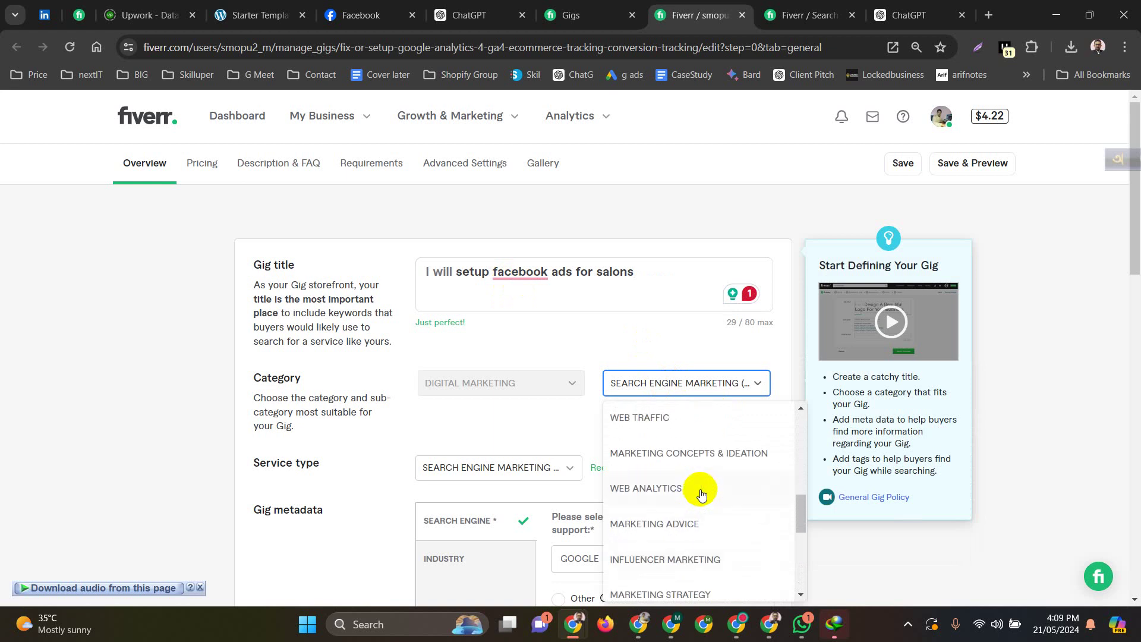
{"action": "scroll", "coordinate": [702, 495], "scroll_direction": "up", "scroll_amount": 3}
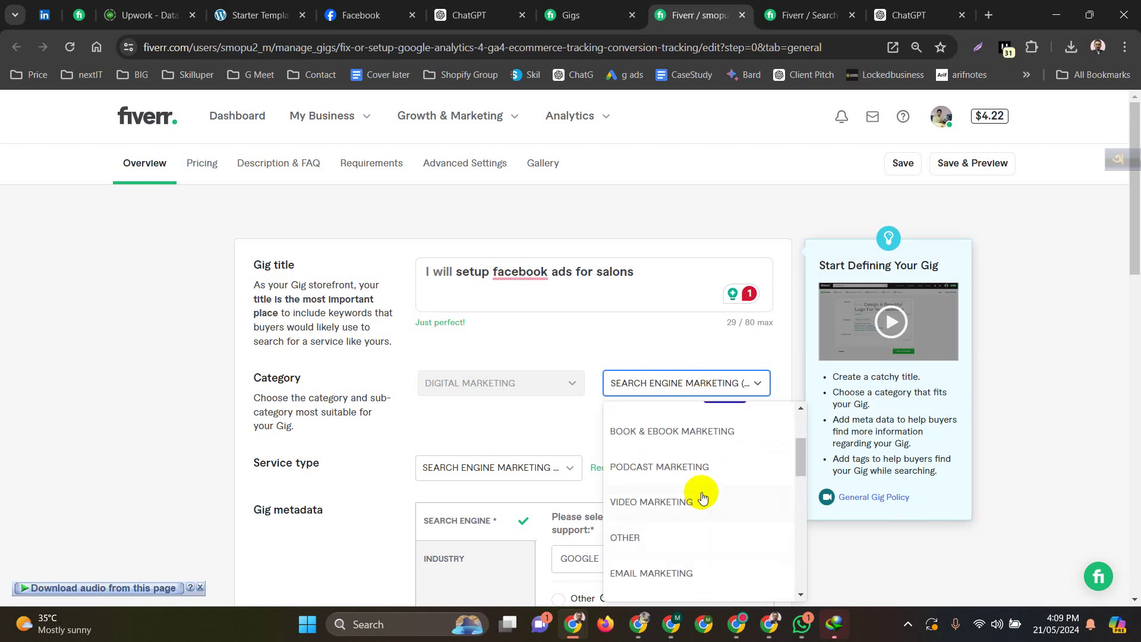
{"action": "scroll", "coordinate": [700, 487], "scroll_direction": "up", "scroll_amount": 2}
{"action": "scroll", "coordinate": [698, 484], "scroll_direction": "up", "scroll_amount": 1}
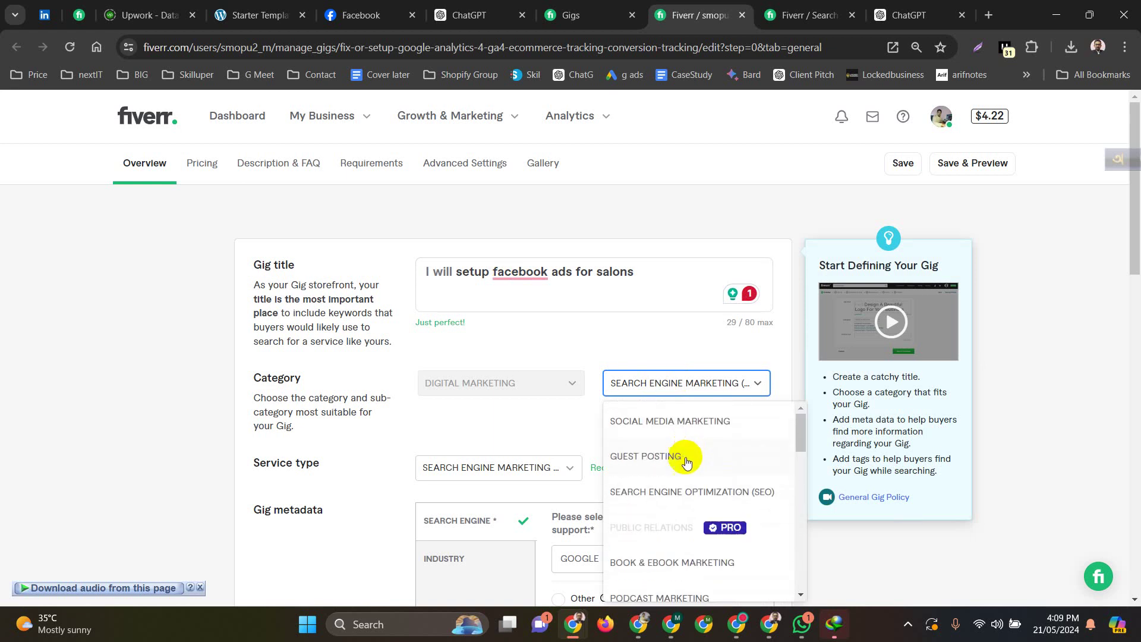
{"action": "left_click", "coordinate": [672, 423]}
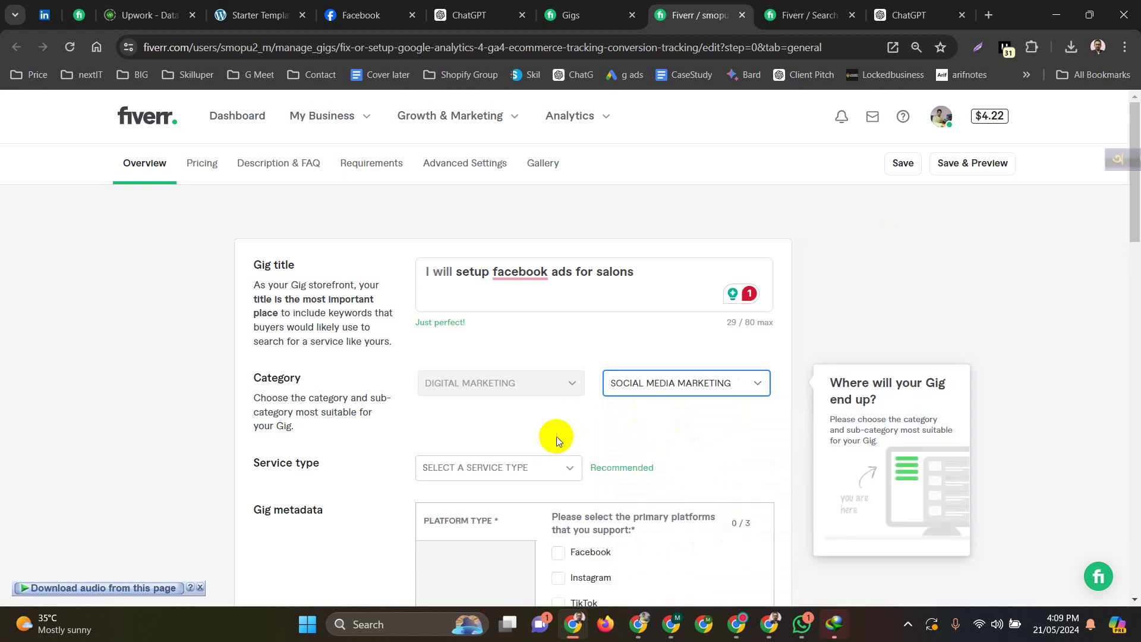
- Set the service type to Paid Social Media and select Facebook and Instagram as the supported platforms
{"action": "left_click", "coordinate": [529, 467]}
{"action": "scroll", "coordinate": [502, 483], "scroll_direction": "down", "scroll_amount": 3}
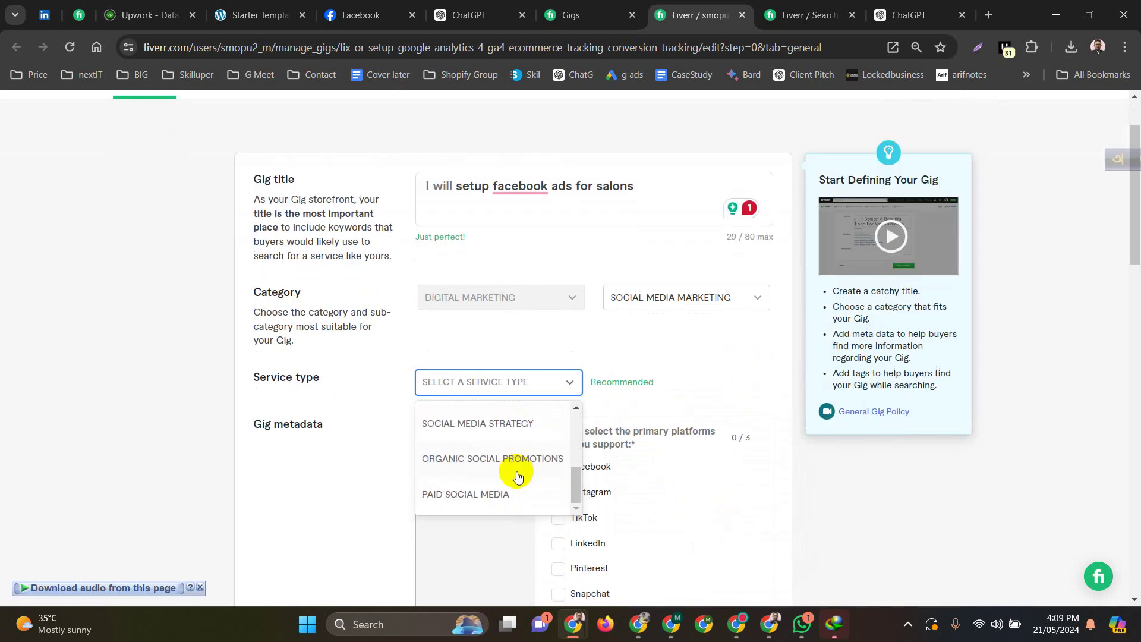
{"action": "left_click", "coordinate": [454, 497]}
{"action": "scroll", "coordinate": [517, 482], "scroll_direction": "down", "scroll_amount": 1}
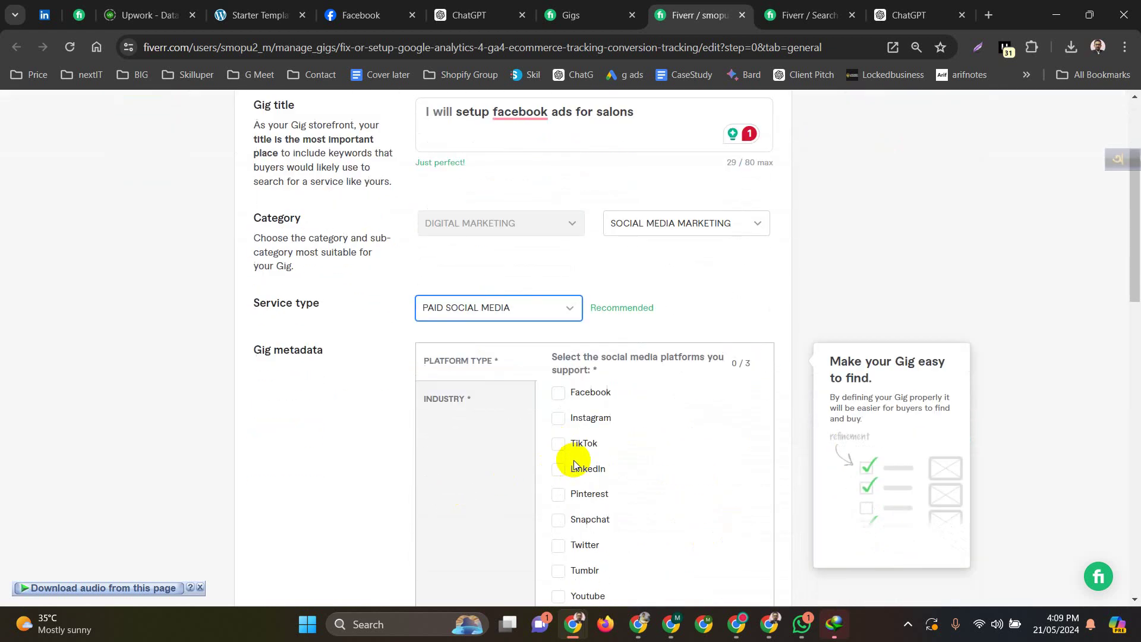
{"action": "left_click", "coordinate": [583, 392]}
- Remove all existing Google-related positive keywords and the "ads" keyword from the gig's search tags
{"action": "scroll", "coordinate": [604, 434], "scroll_direction": "down", "scroll_amount": 10}
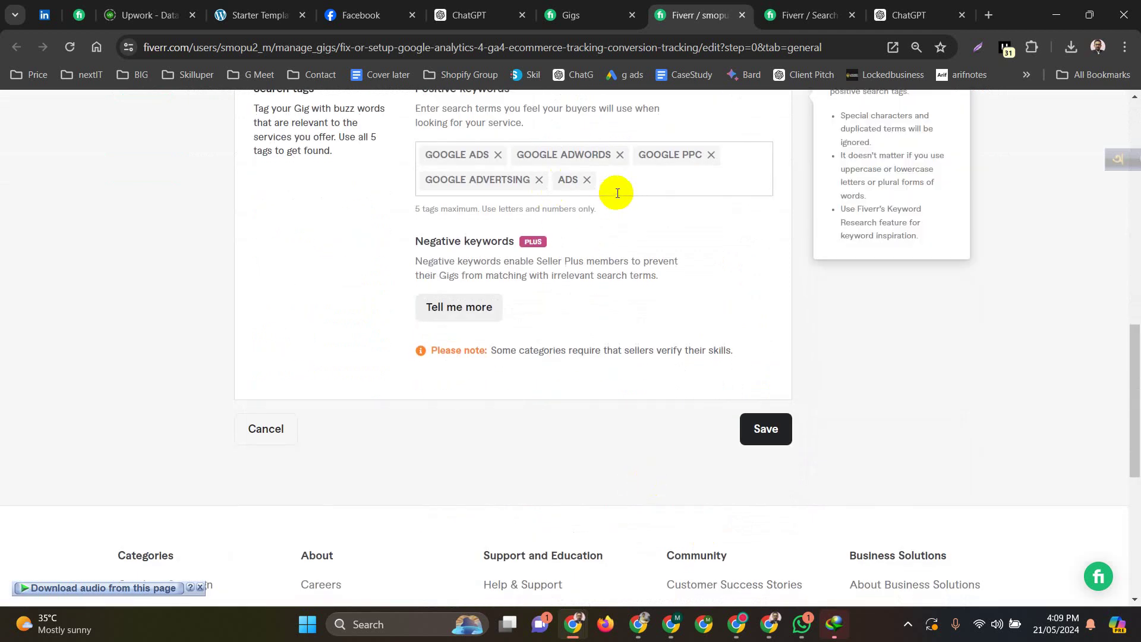
{"action": "left_click", "coordinate": [586, 179]}
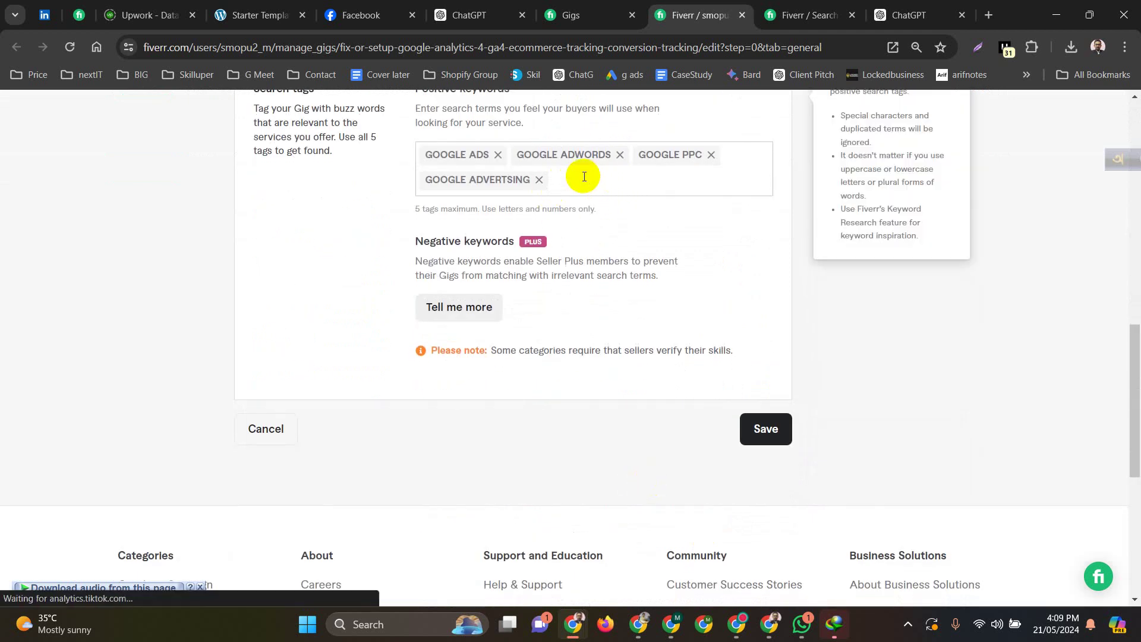
{"action": "key", "text": "BackSpace"}
{"action": "key", "text": "BackSpace"}
{"action": "key", "text": "BackSpace"}
{"action": "key", "text": "BackSpace"}
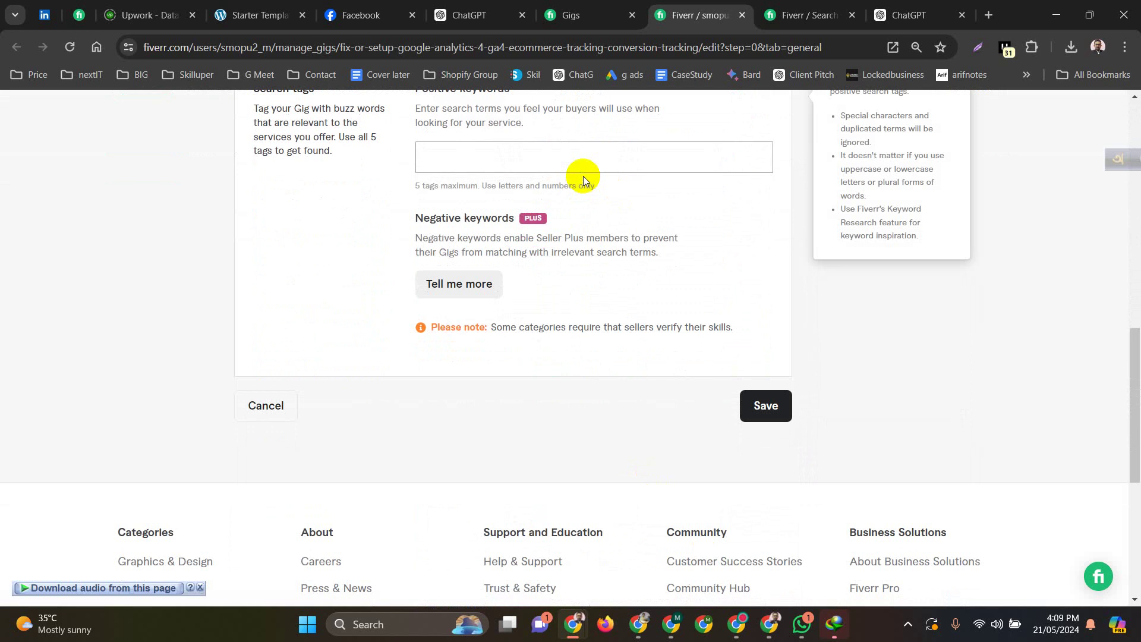
- Add the positive keywords "facebook ads", "fb ads", "meta ads", "ig ads" and "salons", and submit the Overview for saving
{"action": "type", "text": "facebook ads"}
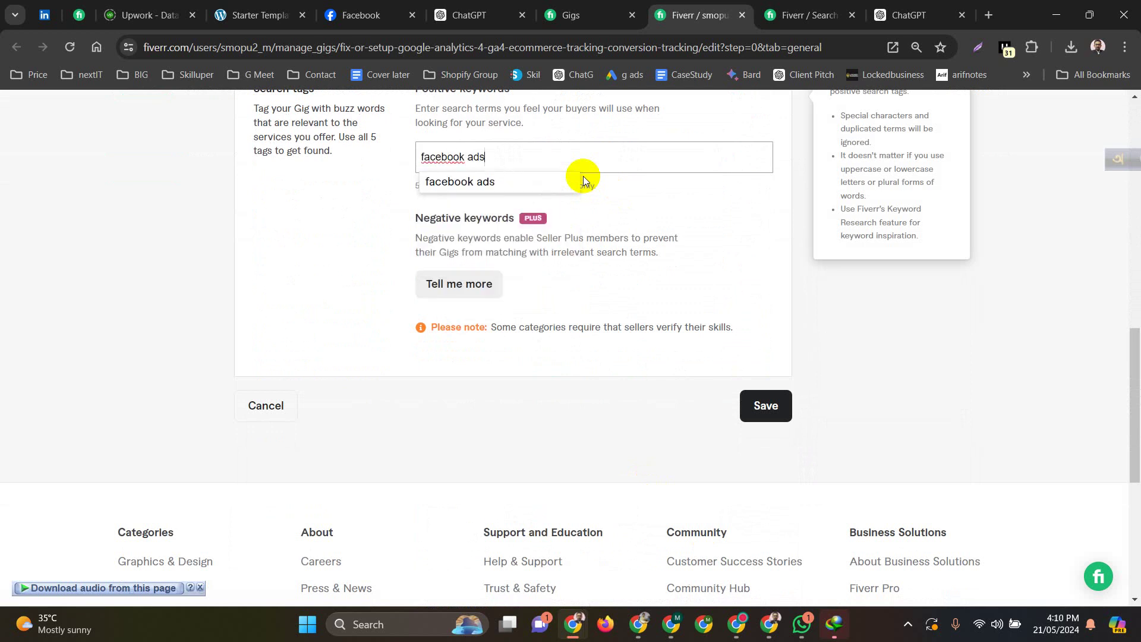
{"action": "key", "text": "Return"}
{"action": "type", "text": "fb ads"}
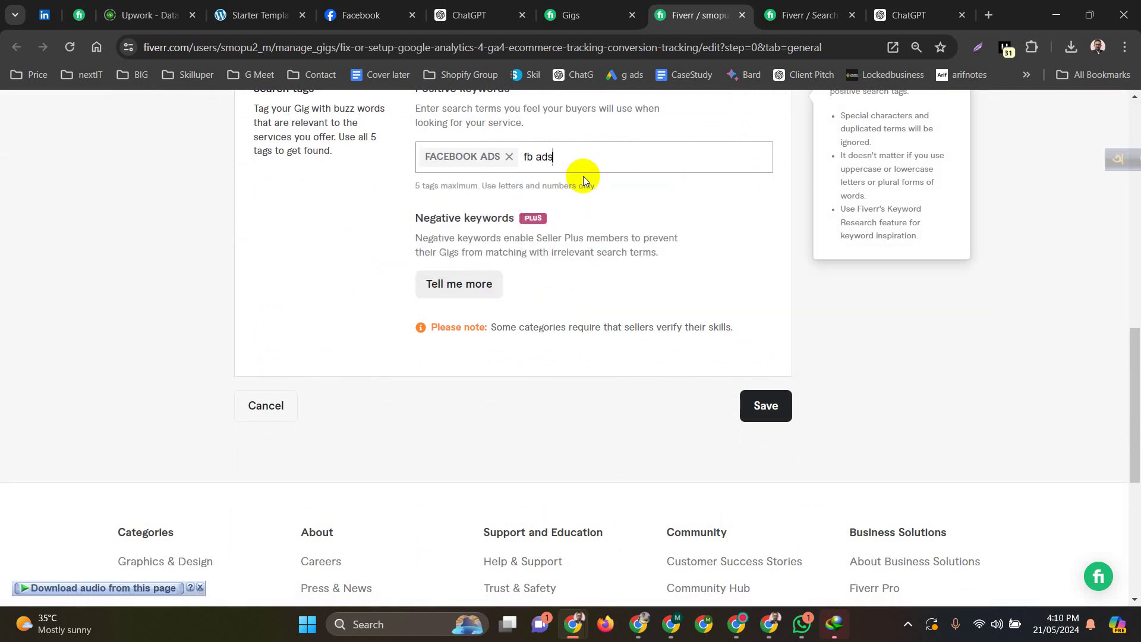
{"action": "type", "text": "meta ad"}
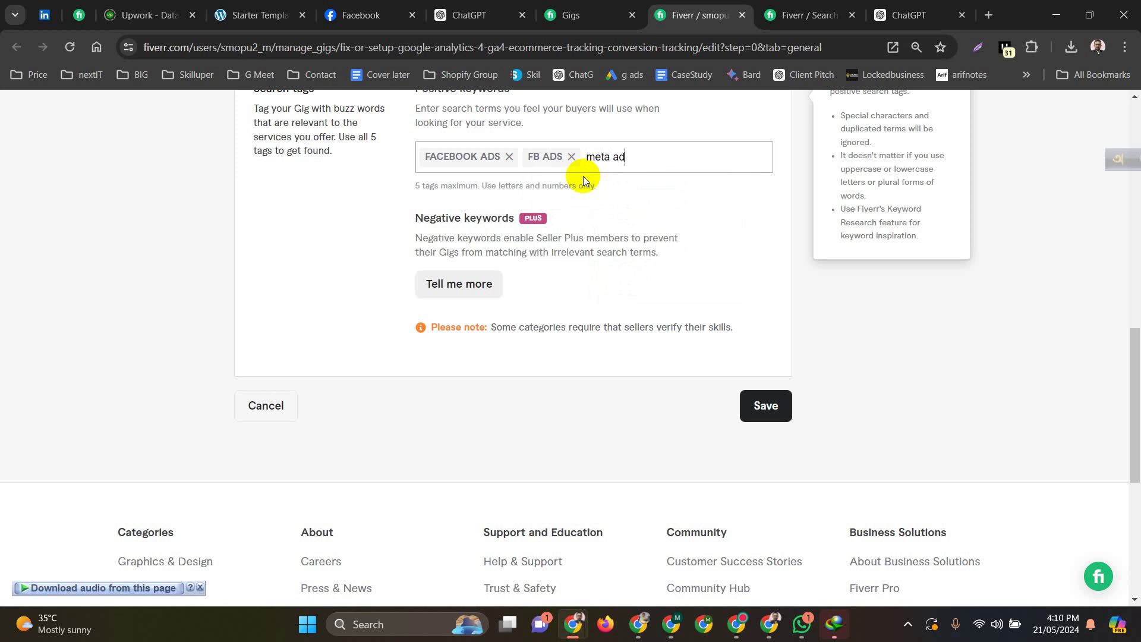
{"action": "type", "text": "s"}
{"action": "key", "text": "Return"}
{"action": "type", "text": "ig ad"}
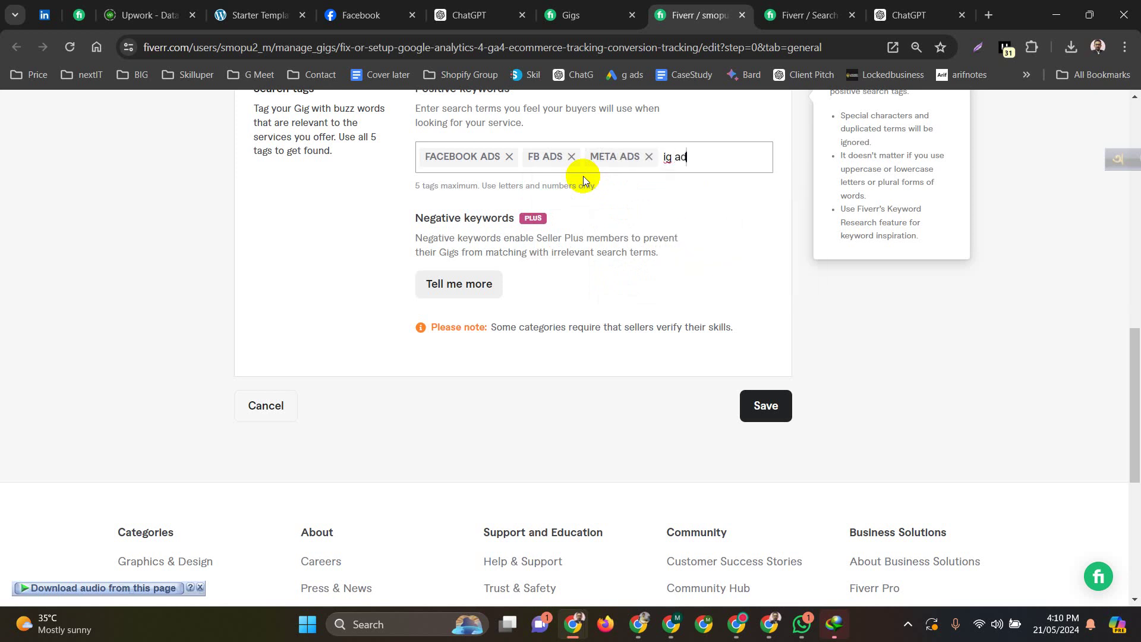
{"action": "type", "text": "alo"}
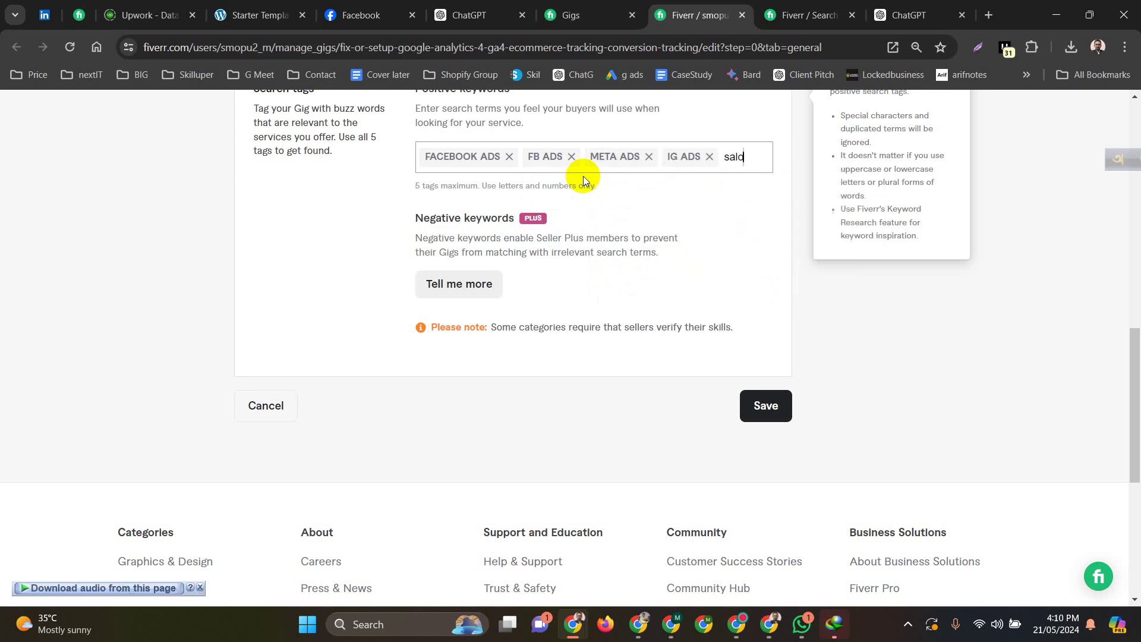
{"action": "type", "text": "ns"}
{"action": "key", "text": "Return"}
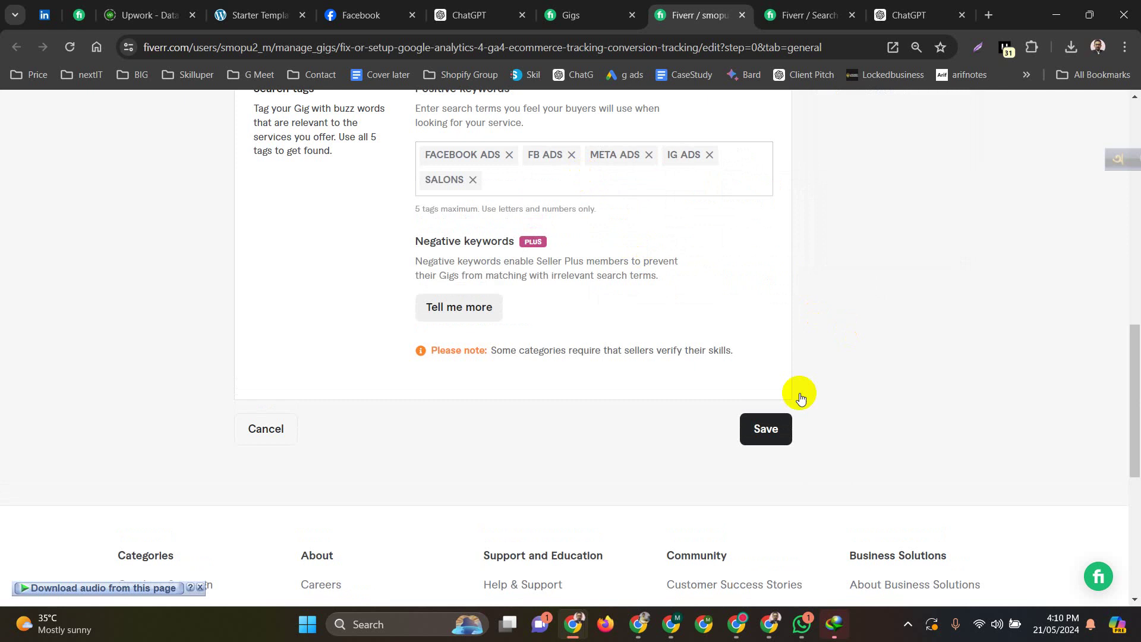
{"action": "left_click", "coordinate": [766, 429]}
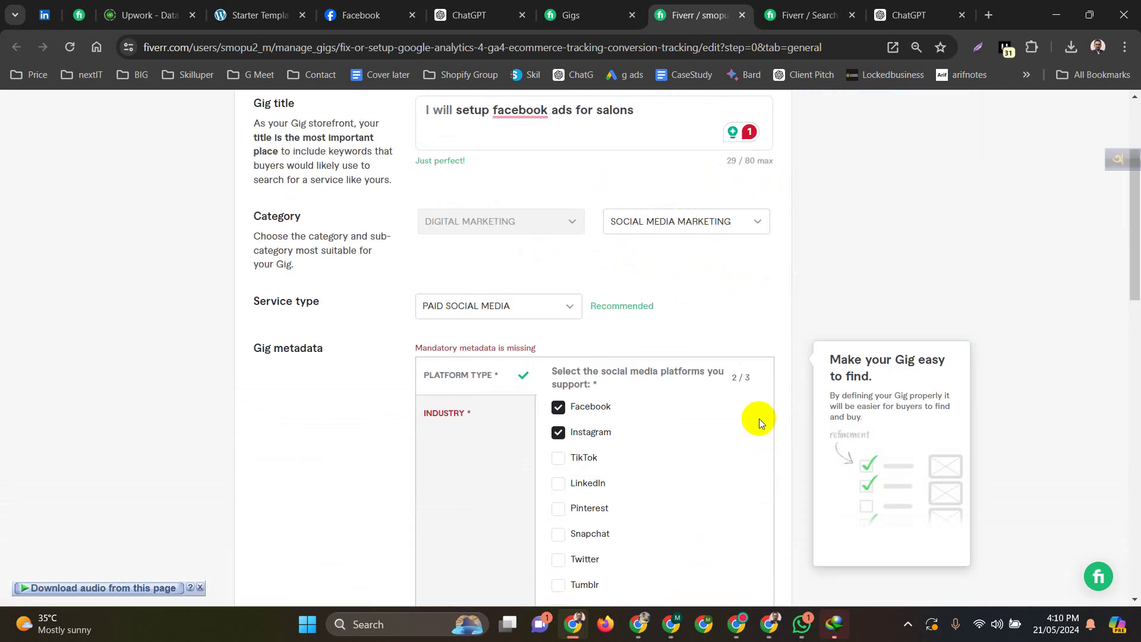
- Select Animals & pets, Beauty & cosmetics, Medical & pharmaceutical, Manufacturing & storage, and Health & wellness as the gig's industries
{"action": "left_click", "coordinate": [455, 413]}
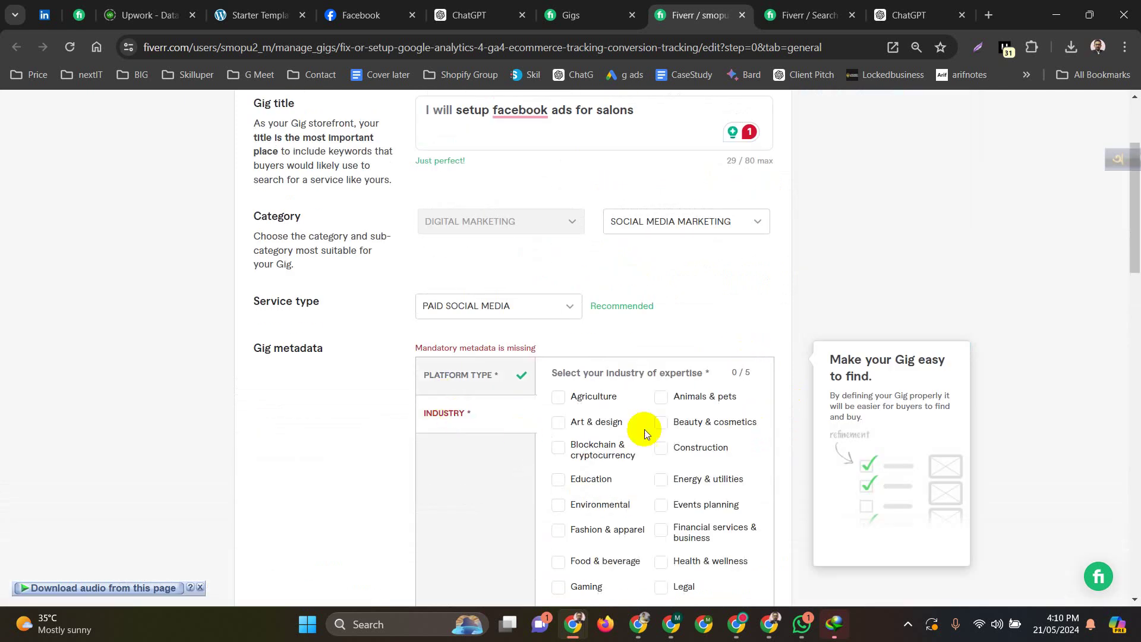
{"action": "left_click", "coordinate": [691, 397]}
{"action": "left_click", "coordinate": [687, 405]}
{"action": "scroll", "coordinate": [731, 457], "scroll_direction": "down", "scroll_amount": 5}
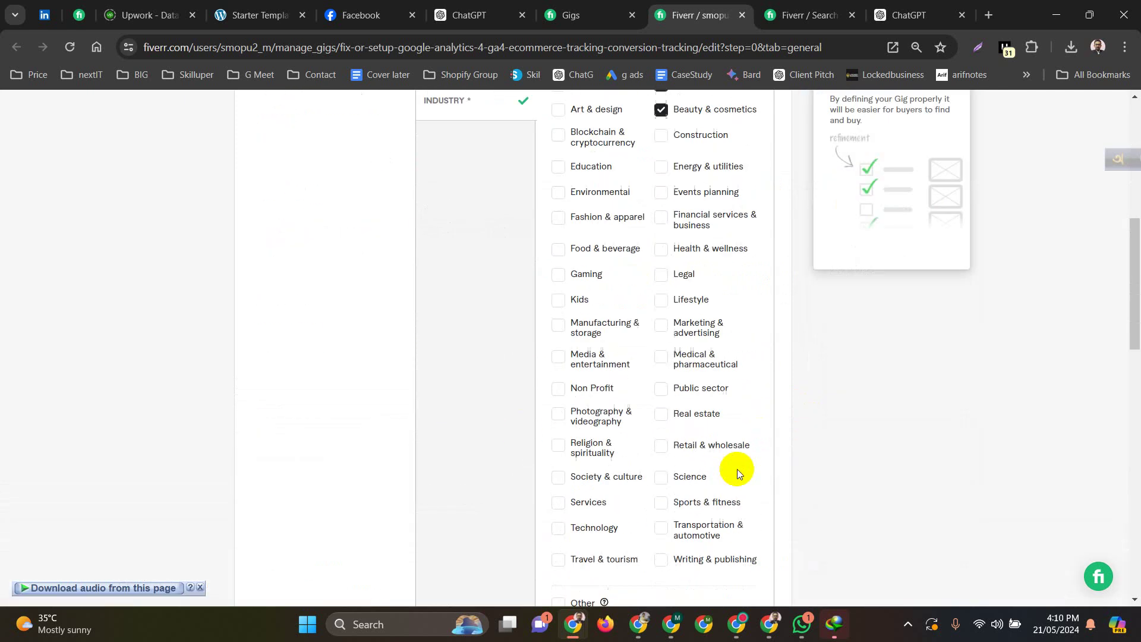
{"action": "left_click", "coordinate": [695, 361]}
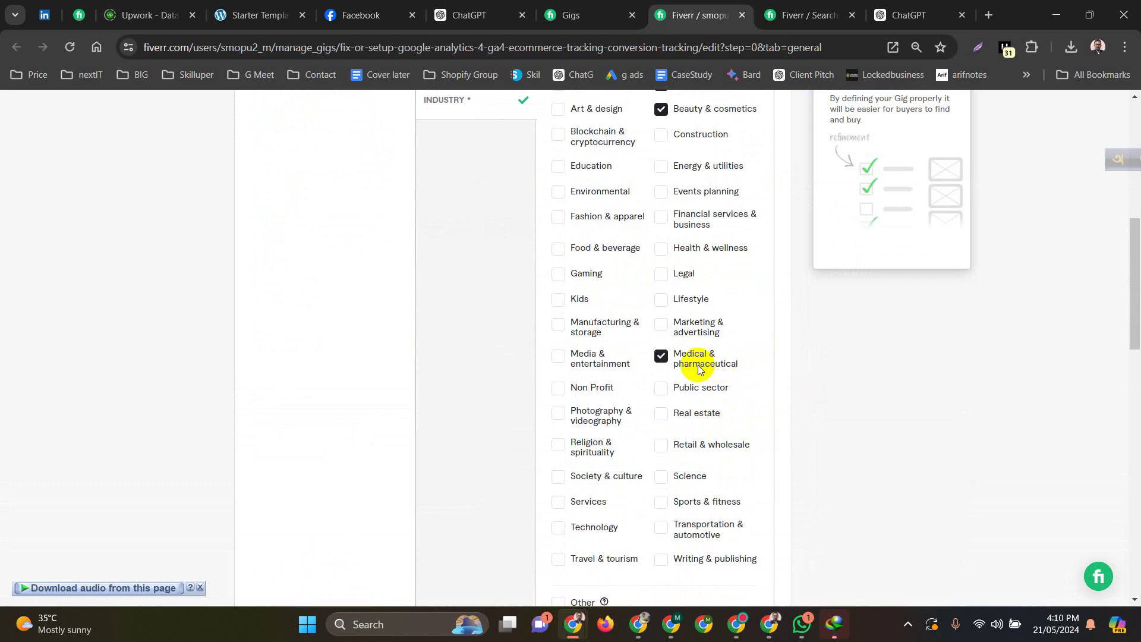
{"action": "left_click", "coordinate": [588, 324]}
{"action": "left_click", "coordinate": [707, 249]}
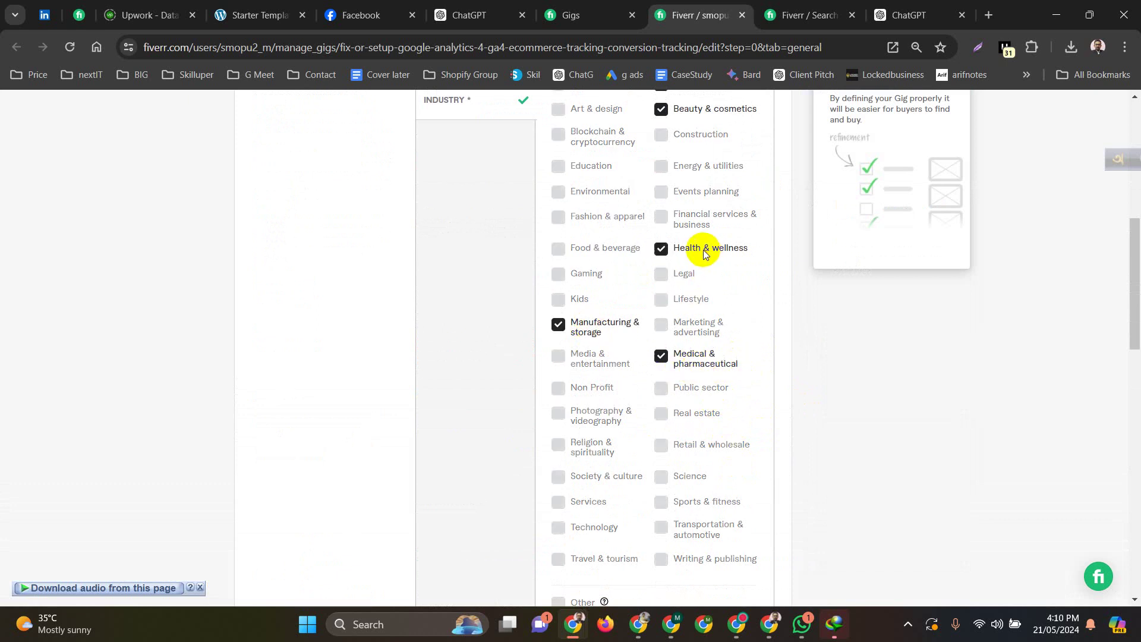
- Save the gig's Overview with the five selected industries
{"action": "scroll", "coordinate": [729, 472], "scroll_direction": "down", "scroll_amount": 4}
{"action": "left_click", "coordinate": [729, 471]}
{"action": "scroll", "coordinate": [793, 125], "scroll_direction": "up", "scroll_amount": 15}
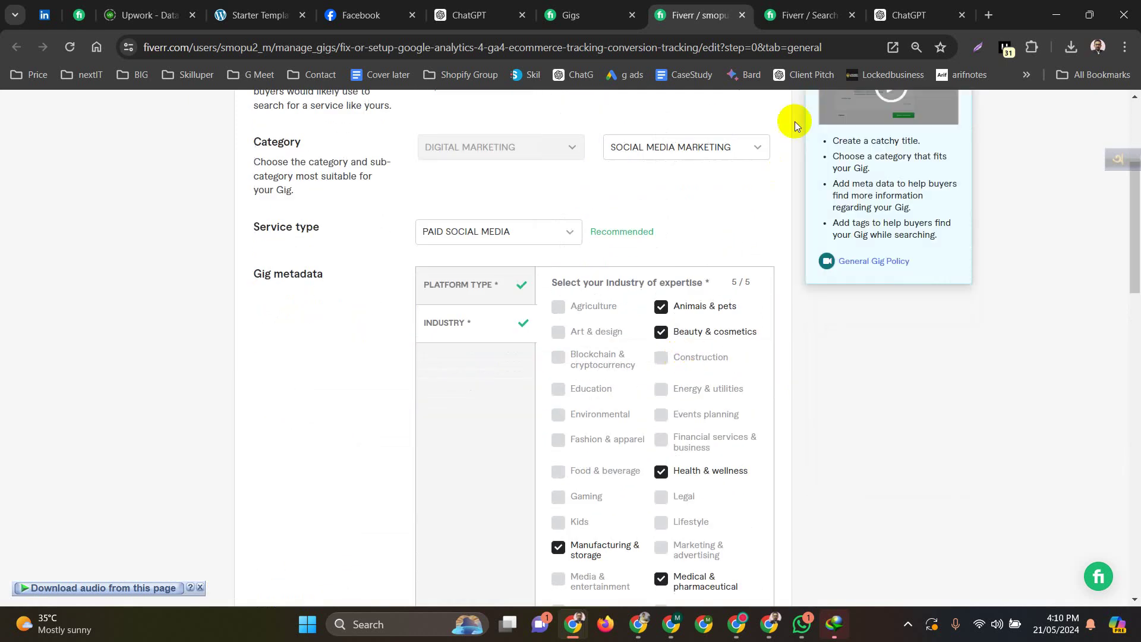
{"action": "left_click", "coordinate": [890, 168]}
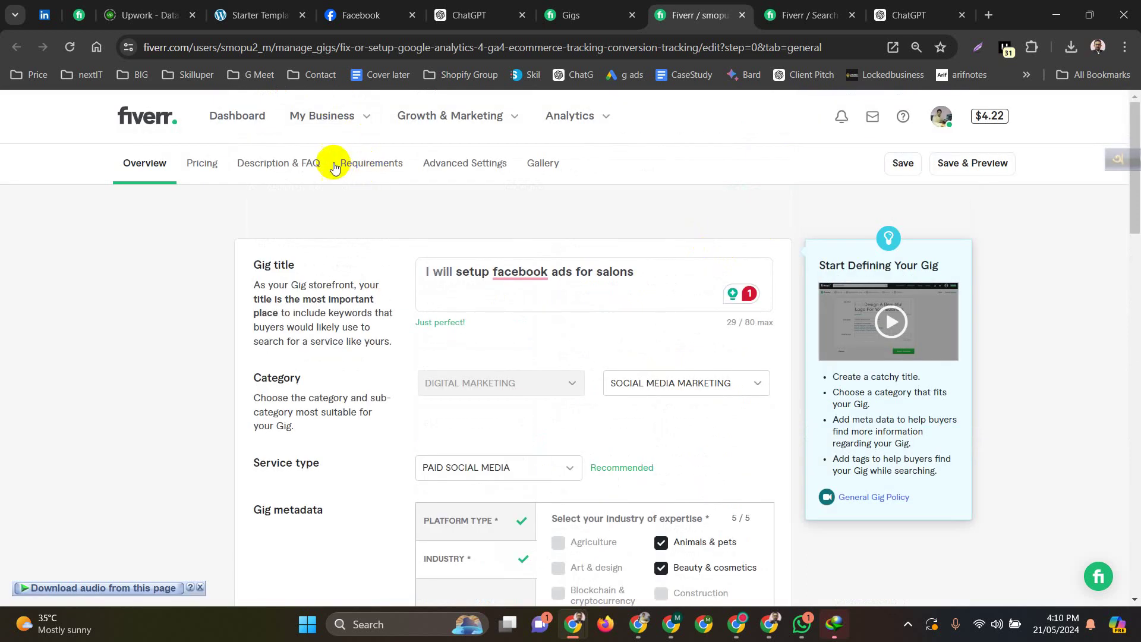
- Open the gig's description for editing and copy the salon Facebook management description from the ChatGPT conversation
{"action": "left_click", "coordinate": [287, 162]}
{"action": "left_click", "coordinate": [894, 6]}
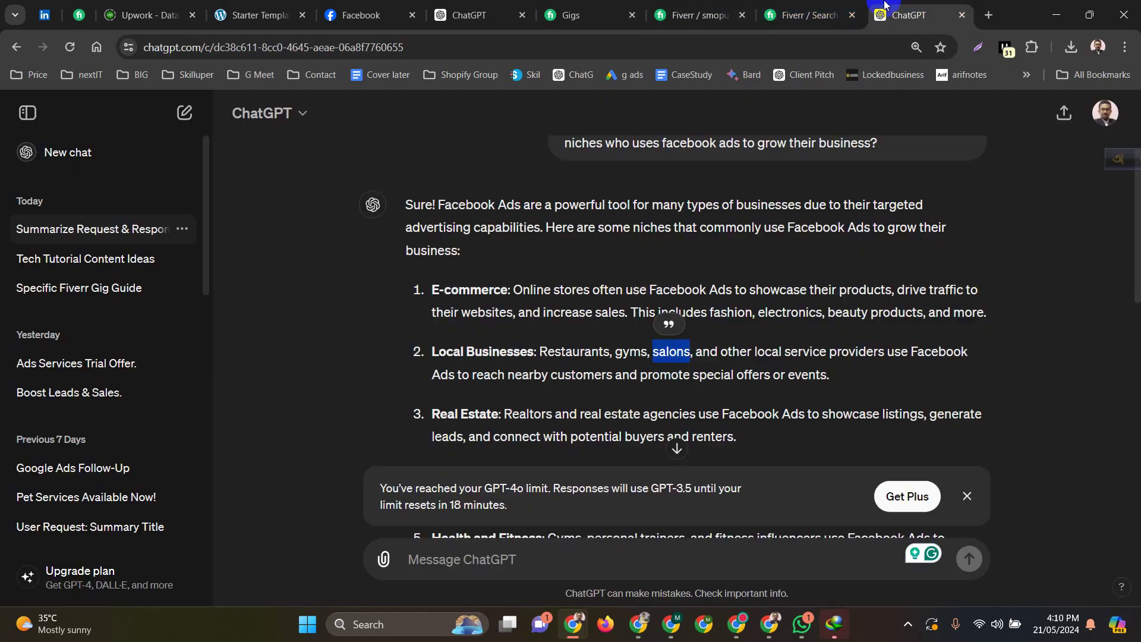
{"action": "left_click", "coordinate": [484, 5]}
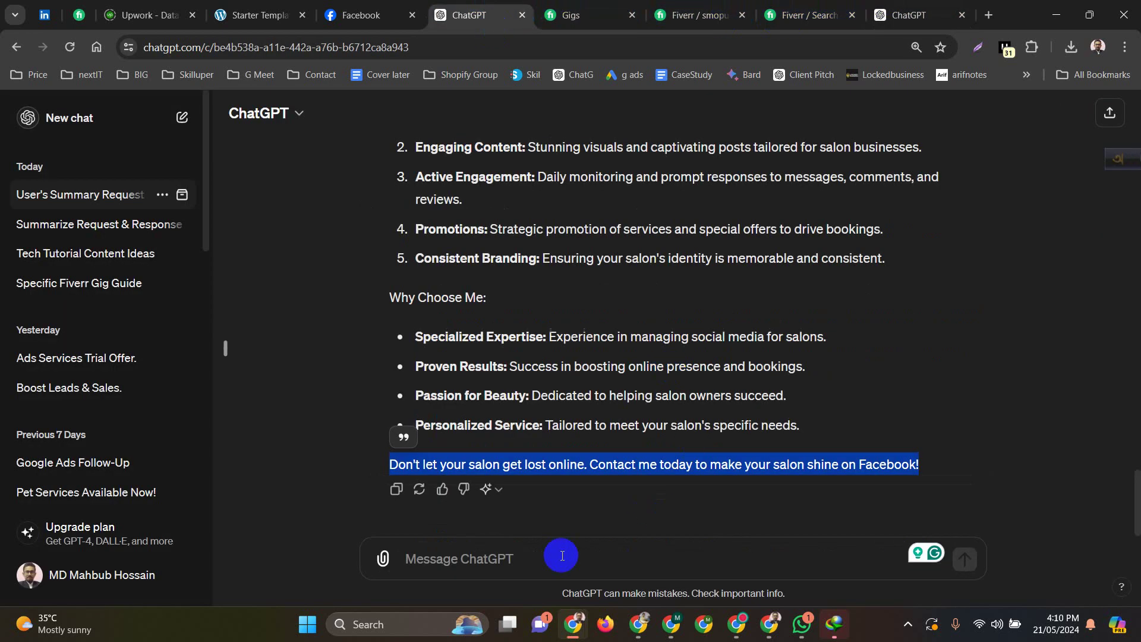
{"action": "left_click", "coordinate": [396, 489]}
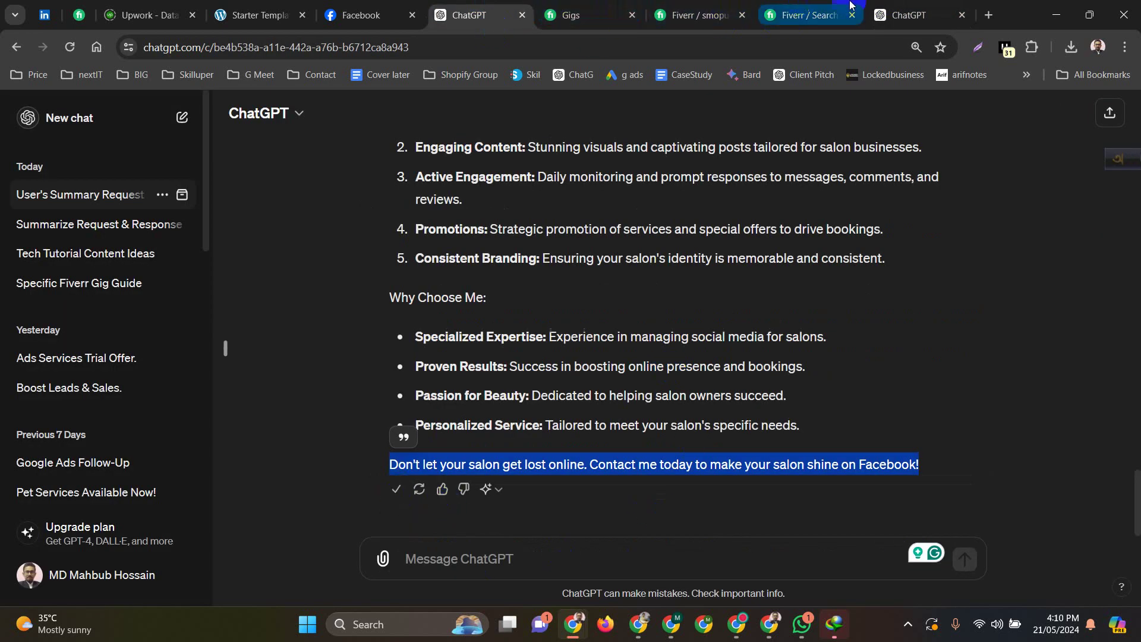
- Replace the gig's Google AdWords description with the copied salon Facebook management text
{"action": "left_click", "coordinate": [695, 14]}
{"action": "left_click", "coordinate": [448, 479]}
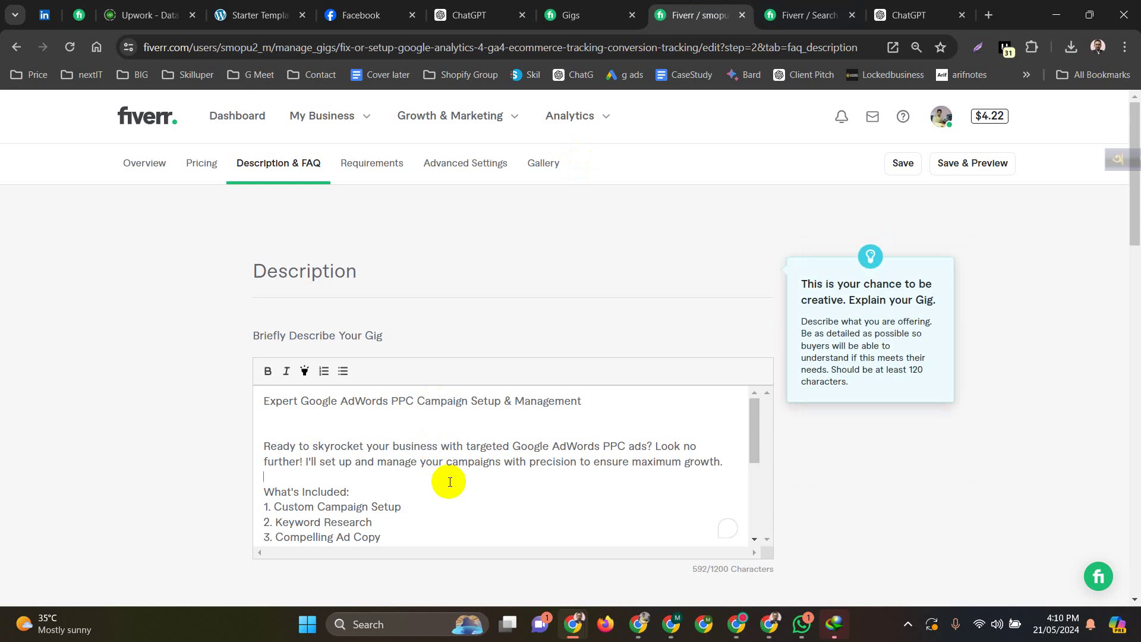
{"action": "key", "text": "ctrl+a"}
{"action": "key", "text": "ctrl+v"}
{"action": "scroll", "coordinate": [460, 477], "scroll_direction": "down", "scroll_amount": 1}
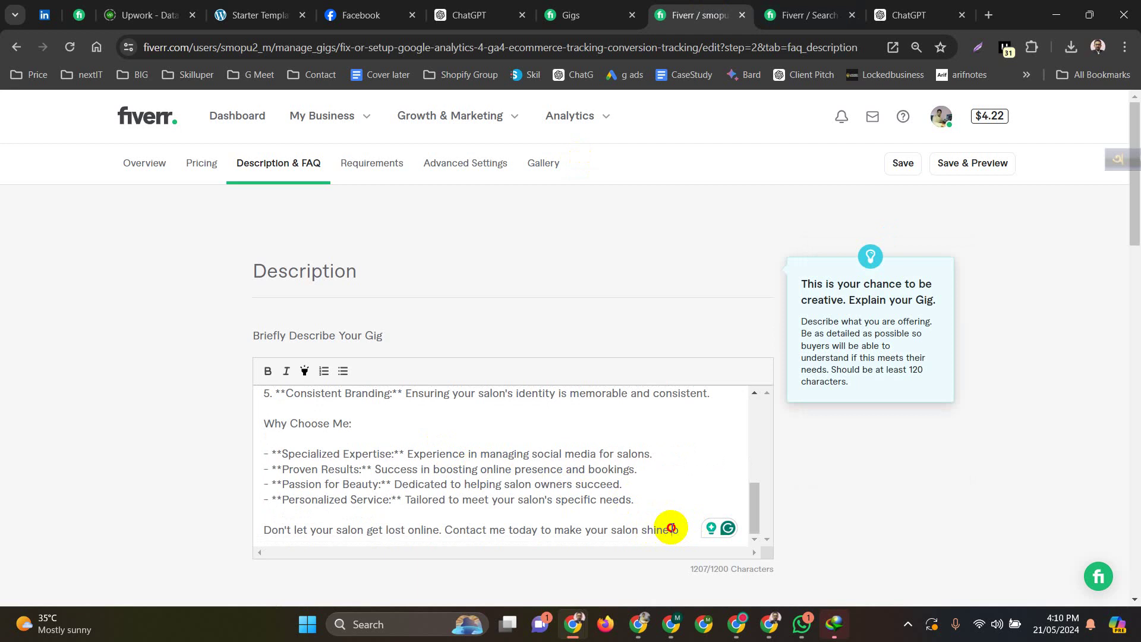
- Remove the leftover text after "shine", the "Title:" line and the "Description:" heading from the gig description, and save it
{"action": "left_click_drag", "start_coordinate": [671, 528], "coordinate": [695, 527]}
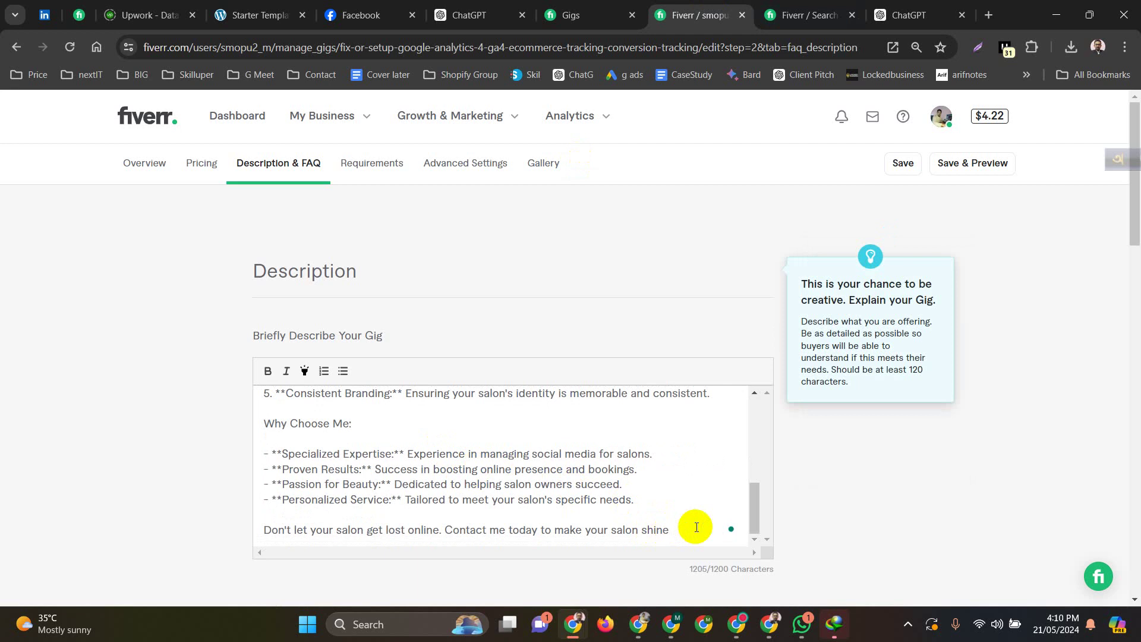
{"action": "scroll", "coordinate": [612, 466], "scroll_direction": "up", "scroll_amount": 10}
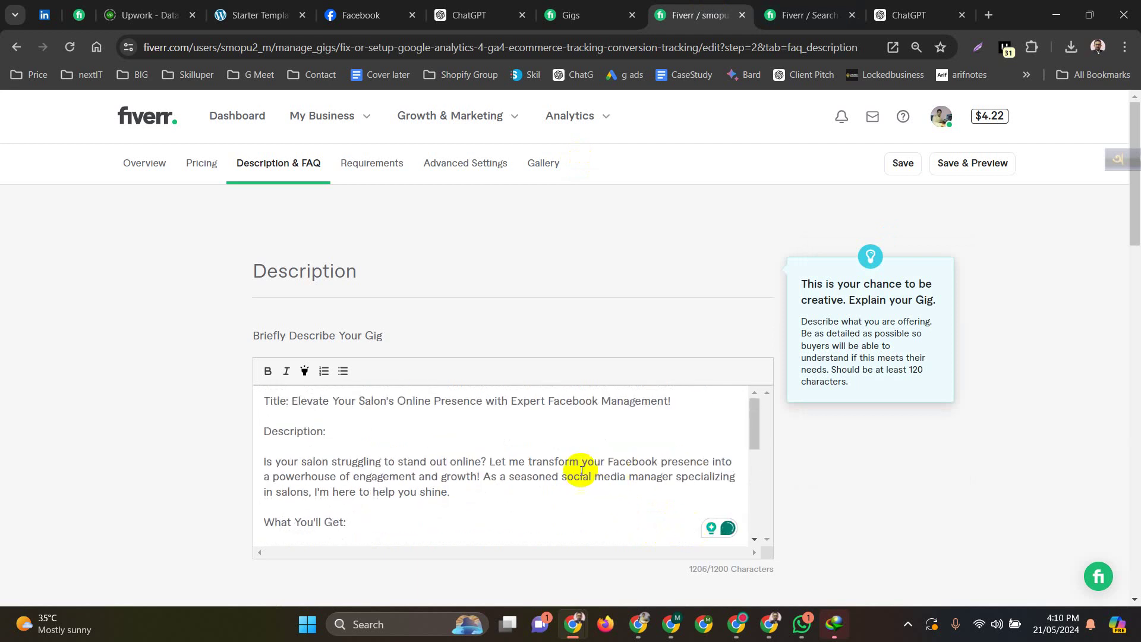
{"action": "left_click_drag", "start_coordinate": [262, 459], "coordinate": [265, 400]}
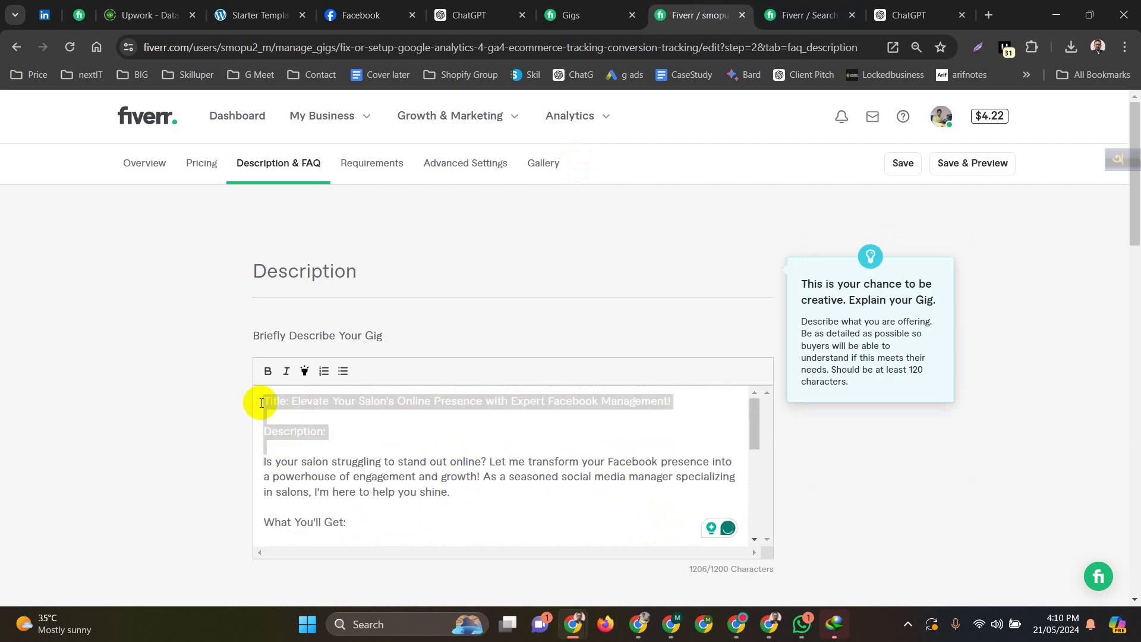
{"action": "key", "text": "BackSpace"}
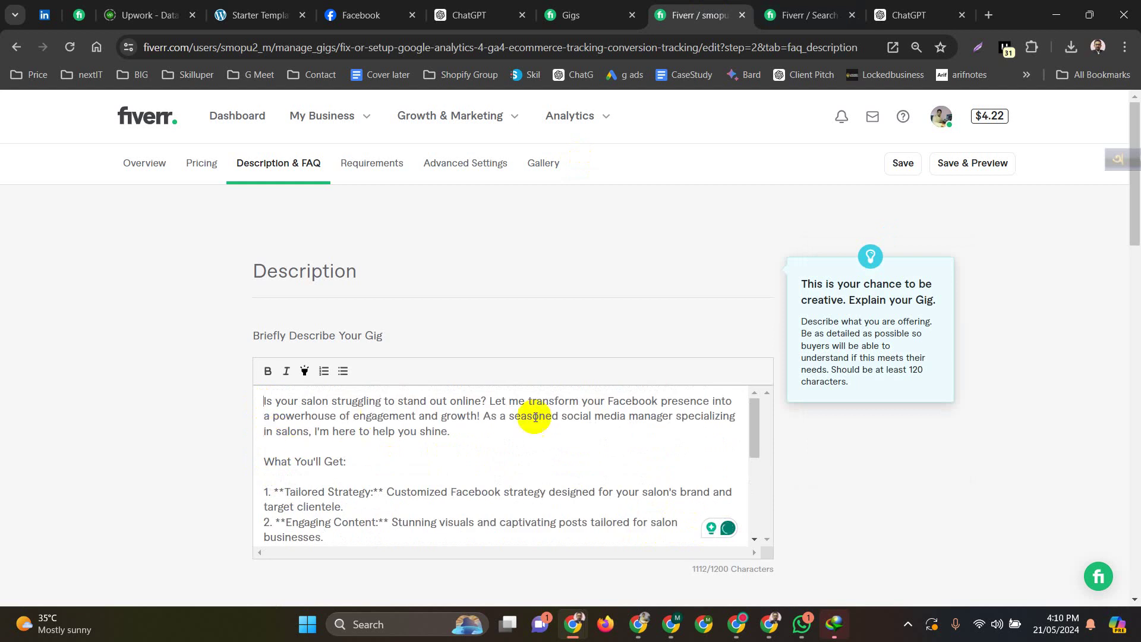
{"action": "left_click", "coordinate": [902, 164]}
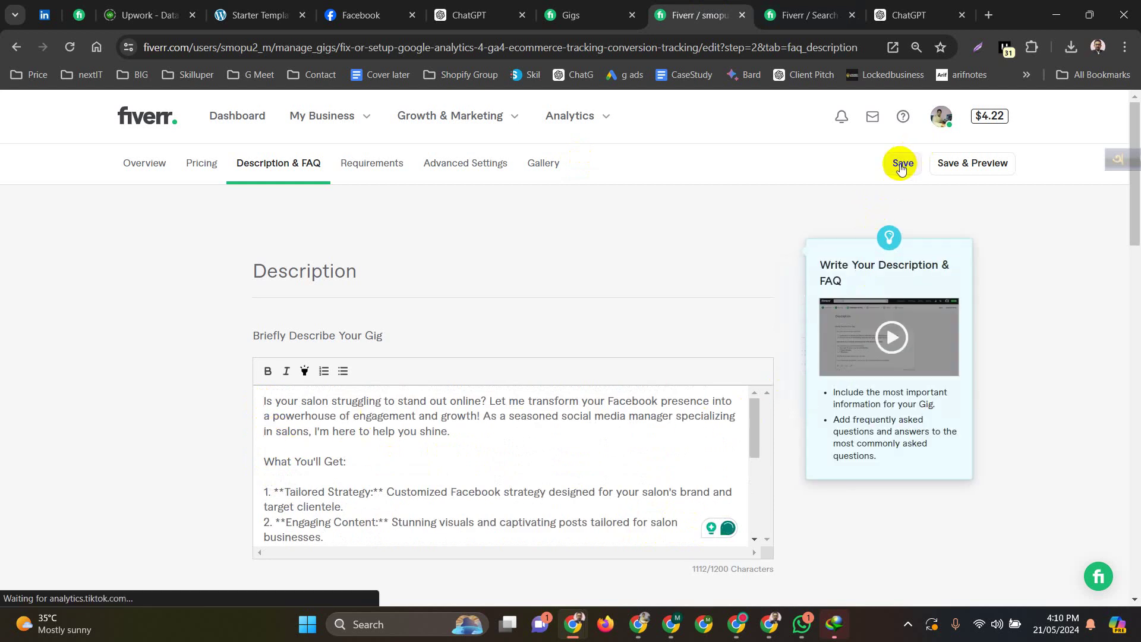
- Replace the second image in the gig's gallery with Screenshot (6).png from the Downloads folder
{"action": "left_click", "coordinate": [538, 170]}
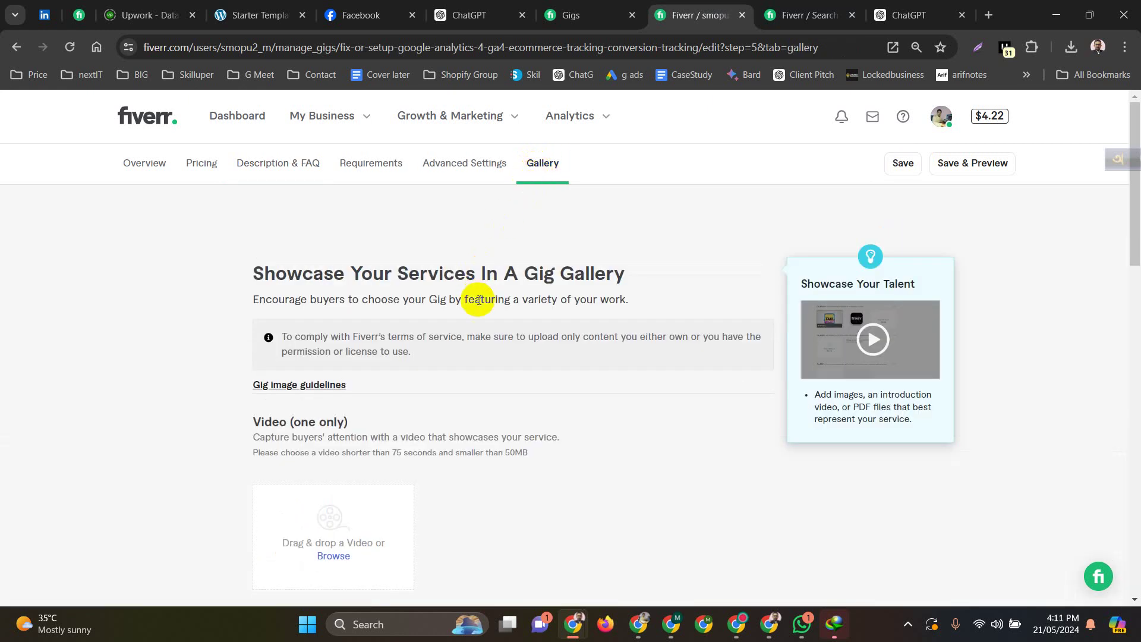
{"action": "scroll", "coordinate": [484, 298], "scroll_direction": "down", "scroll_amount": 7}
{"action": "left_click", "coordinate": [566, 255]}
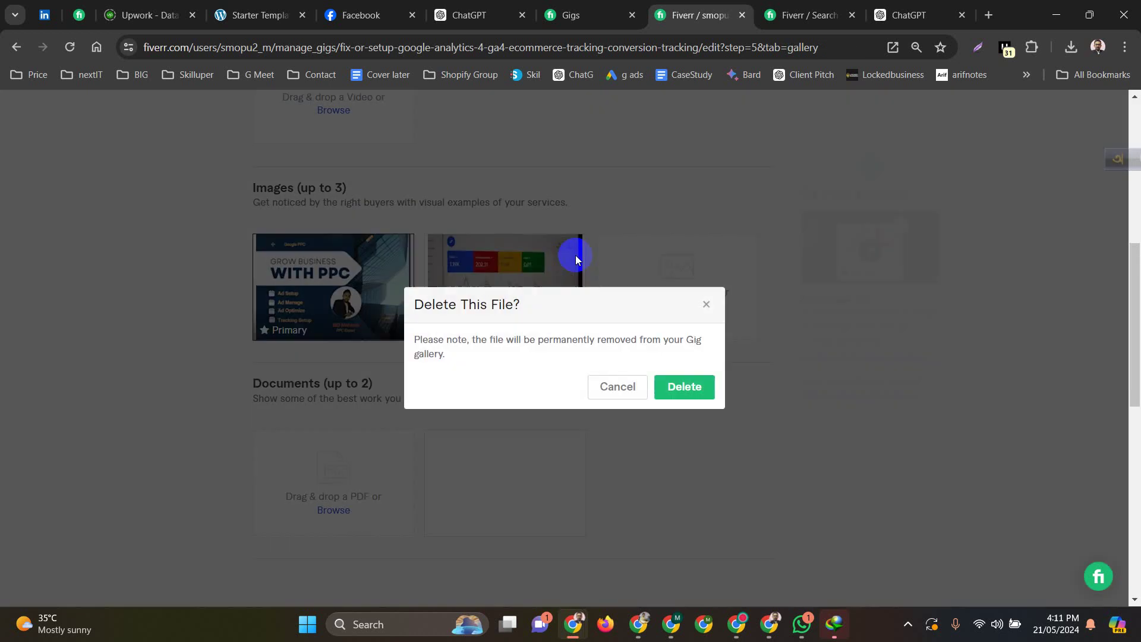
{"action": "left_click", "coordinate": [704, 377]}
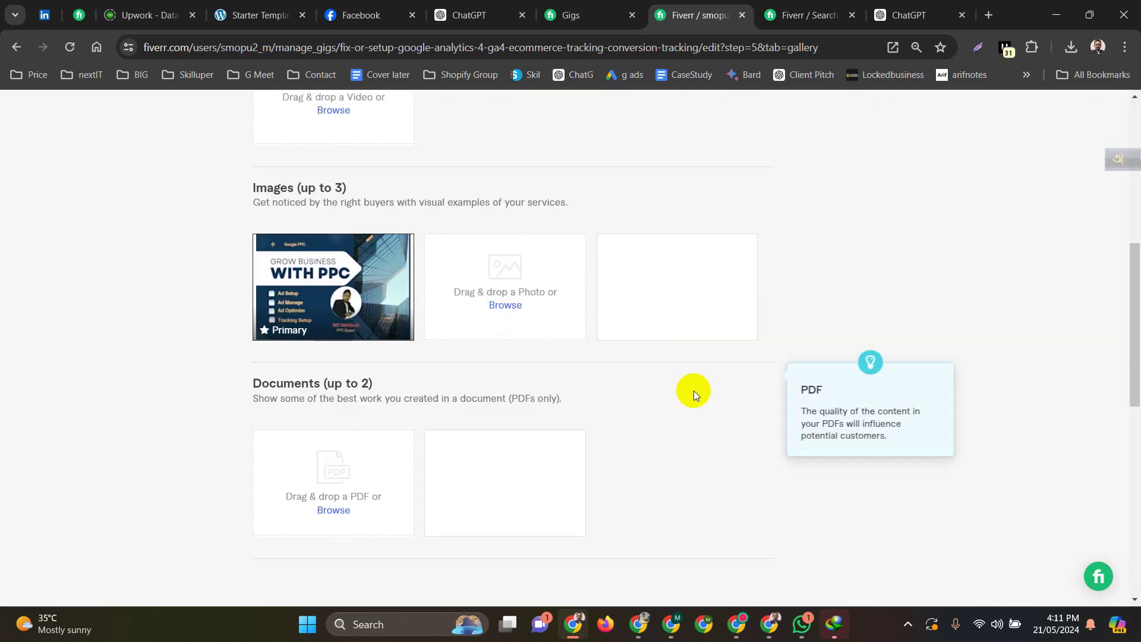
{"action": "left_click", "coordinate": [505, 307]}
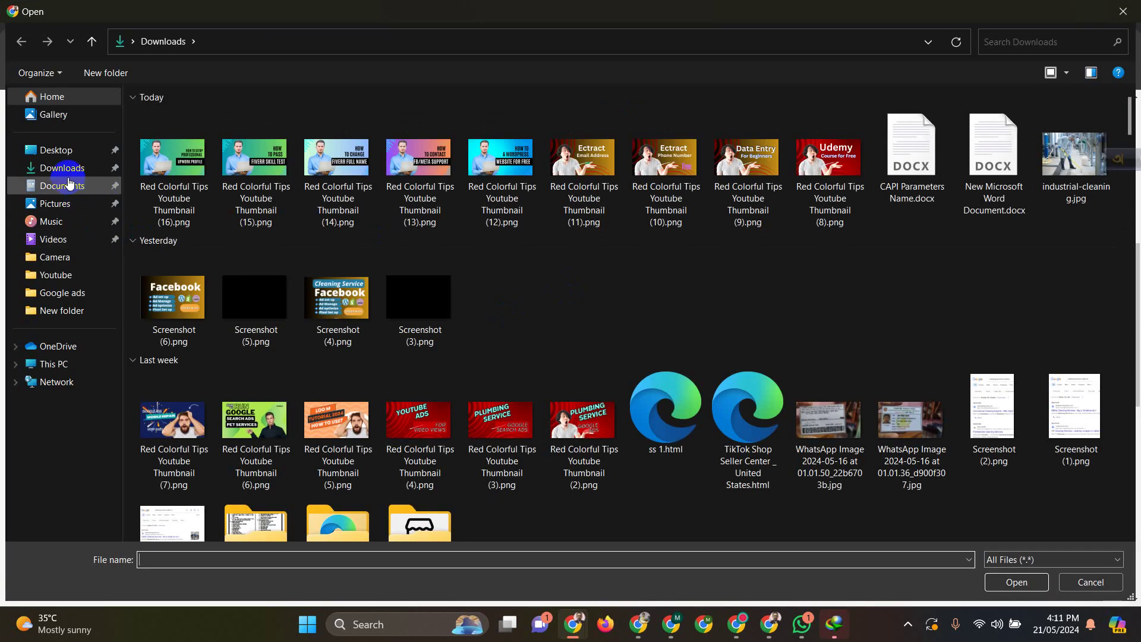
{"action": "double_click", "coordinate": [173, 297]}
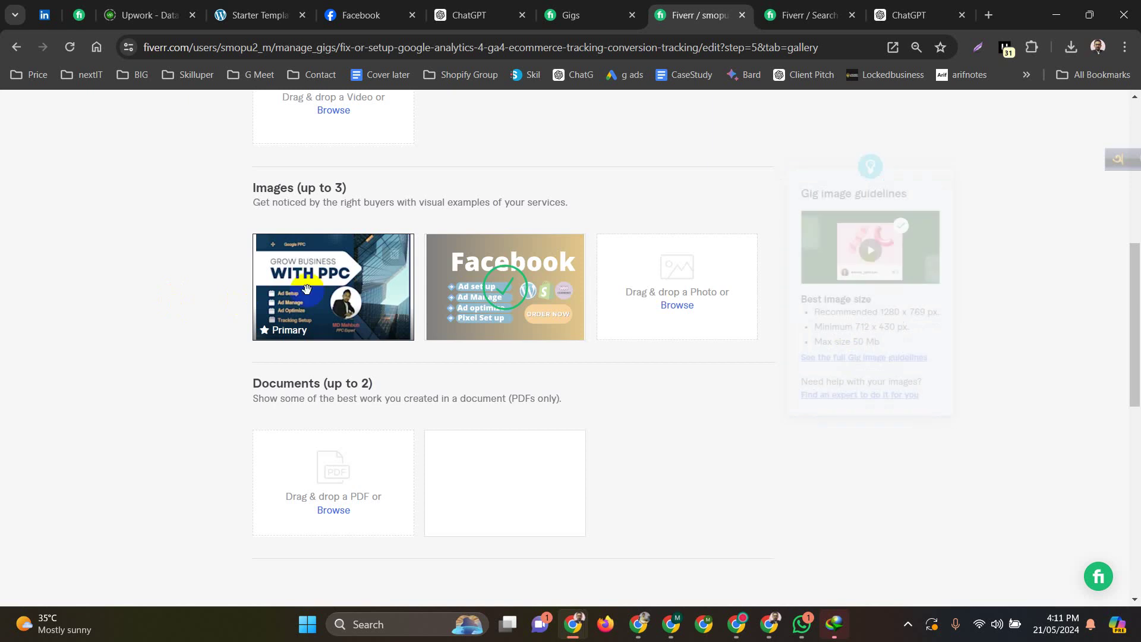
- Delete the primary "Grow Business With PPC" image from the gig gallery and save the gallery
{"action": "left_click", "coordinate": [383, 259]}
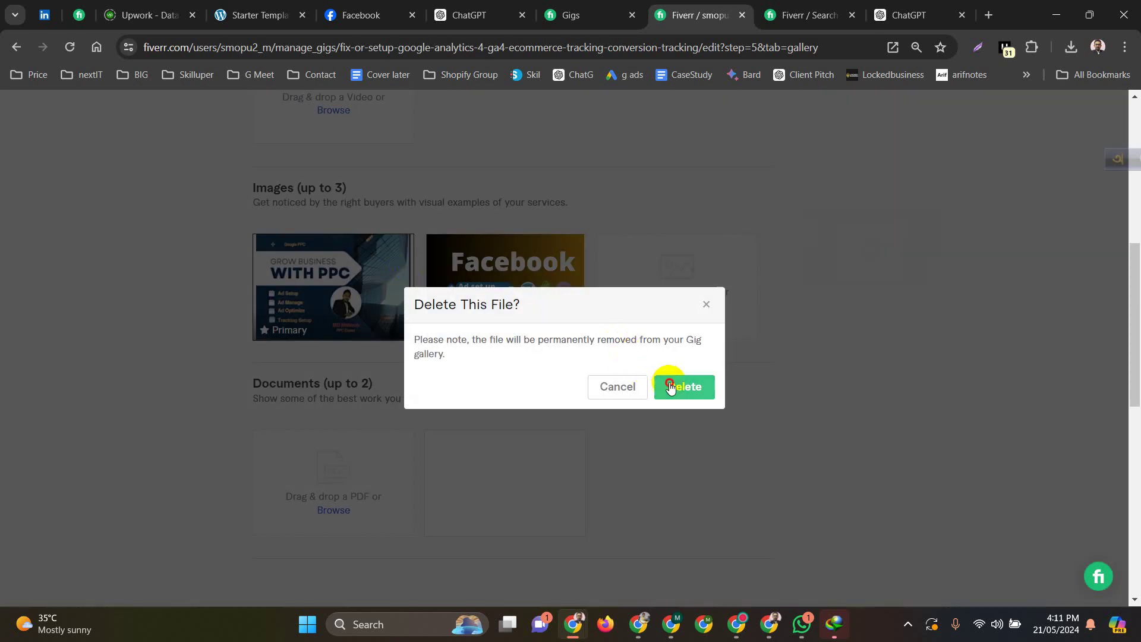
{"action": "left_click", "coordinate": [666, 386]}
{"action": "scroll", "coordinate": [904, 285], "scroll_direction": "up", "scroll_amount": 6}
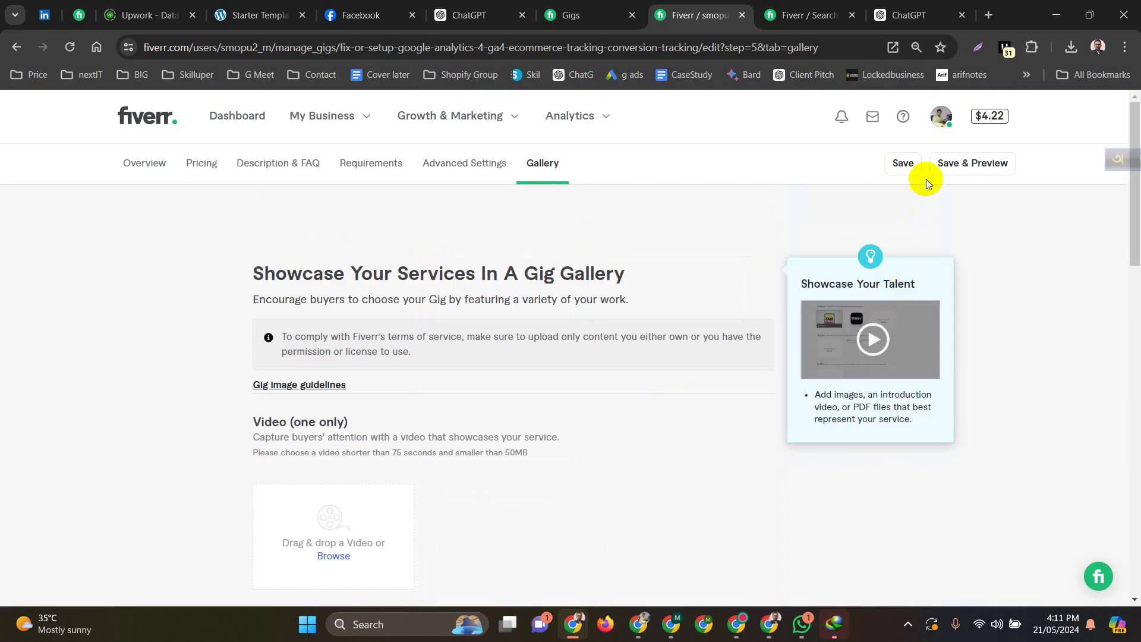
{"action": "left_click", "coordinate": [891, 163]}
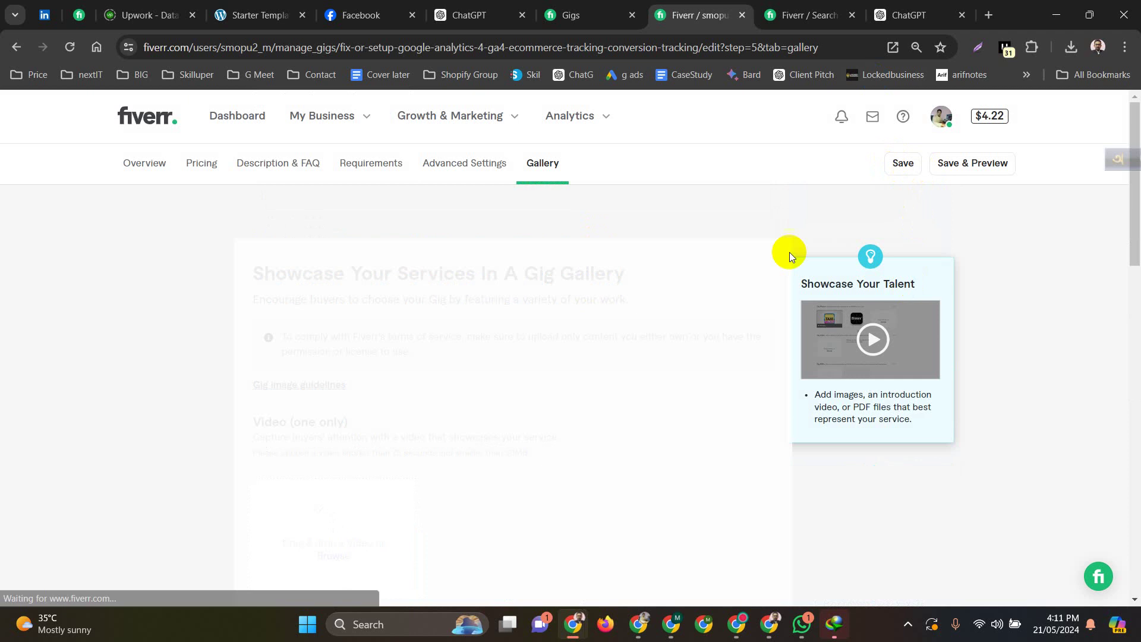
{"action": "scroll", "coordinate": [789, 252], "scroll_direction": "down", "scroll_amount": 5}
- Reload the Fiverr search results for "facebook ads for salons" and examine the listed gigs and their keywords
{"action": "left_click", "coordinate": [780, 5]}
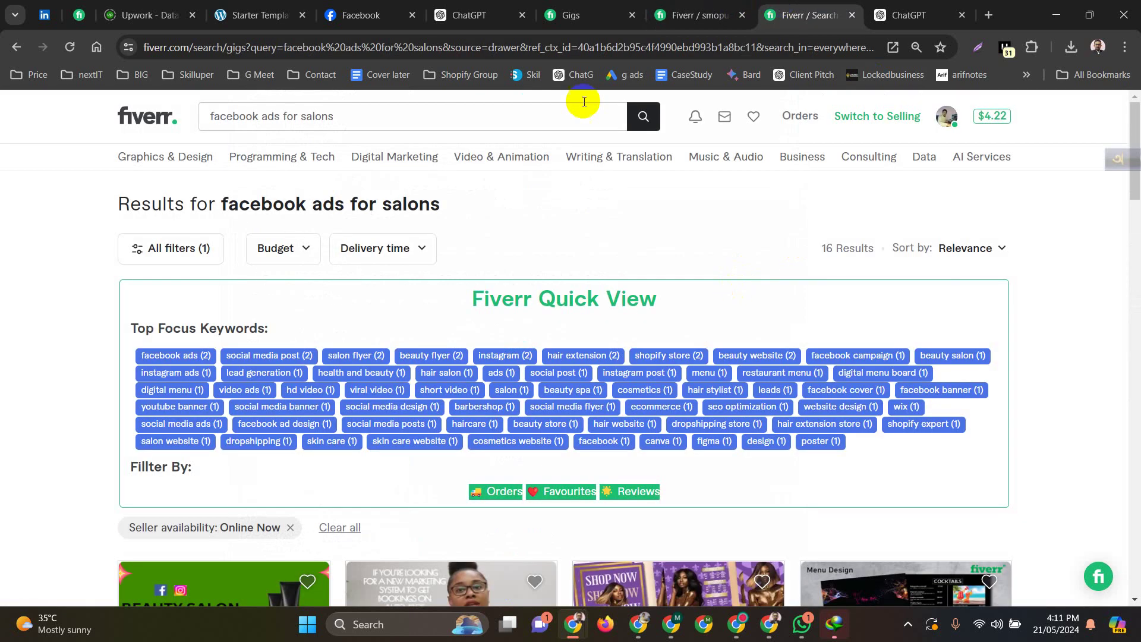
{"action": "left_click", "coordinate": [70, 47]}
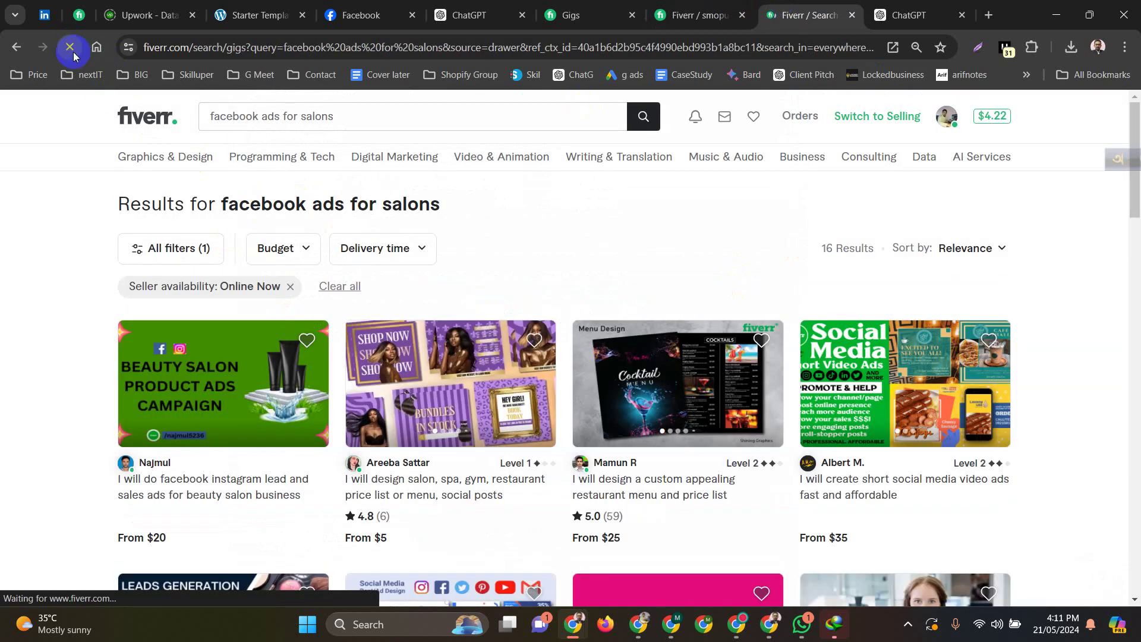
{"action": "left_click", "coordinate": [381, 116]}
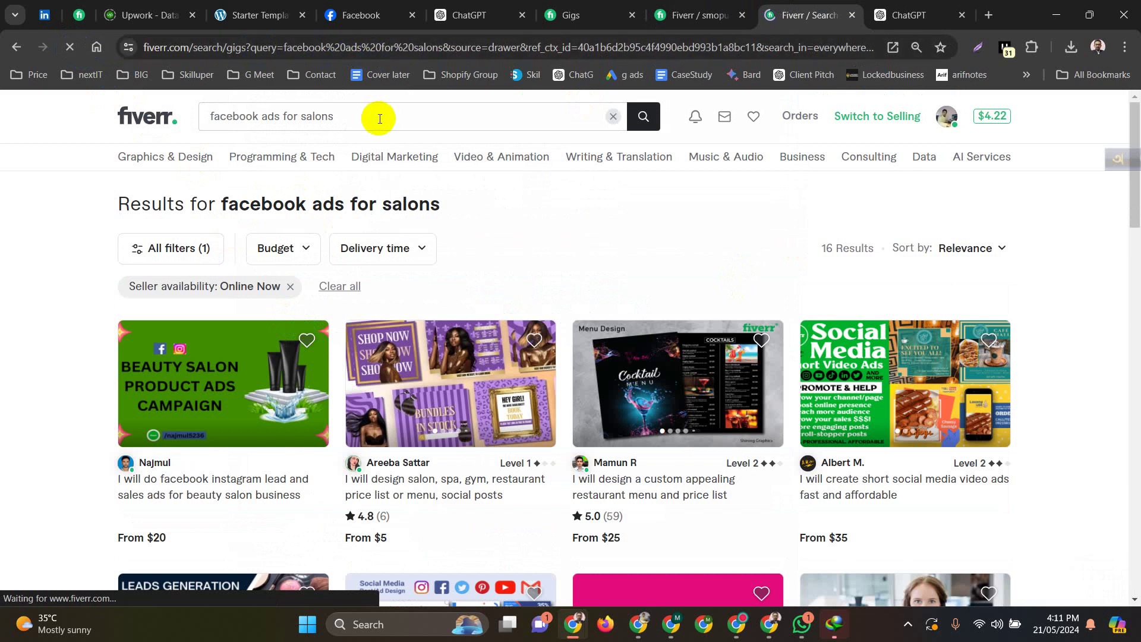
{"action": "scroll", "coordinate": [439, 285], "scroll_direction": "down", "scroll_amount": 2}
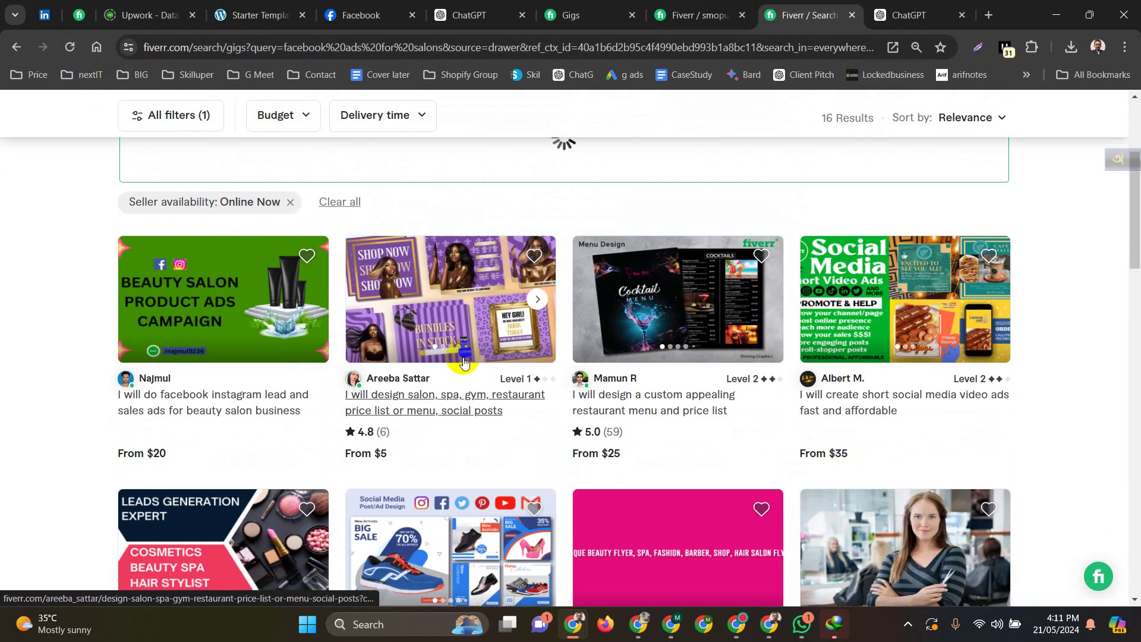
{"action": "scroll", "coordinate": [464, 362], "scroll_direction": "down", "scroll_amount": 5}
{"action": "scroll", "coordinate": [452, 393], "scroll_direction": "up", "scroll_amount": 5}
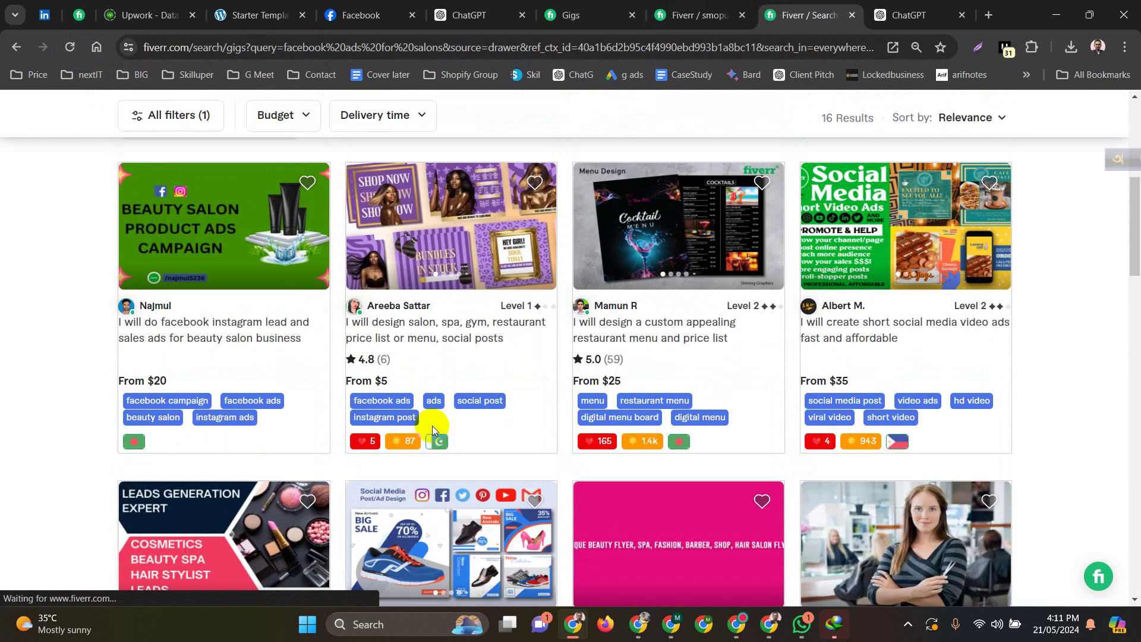
{"action": "scroll", "coordinate": [433, 425], "scroll_direction": "up", "scroll_amount": 6}
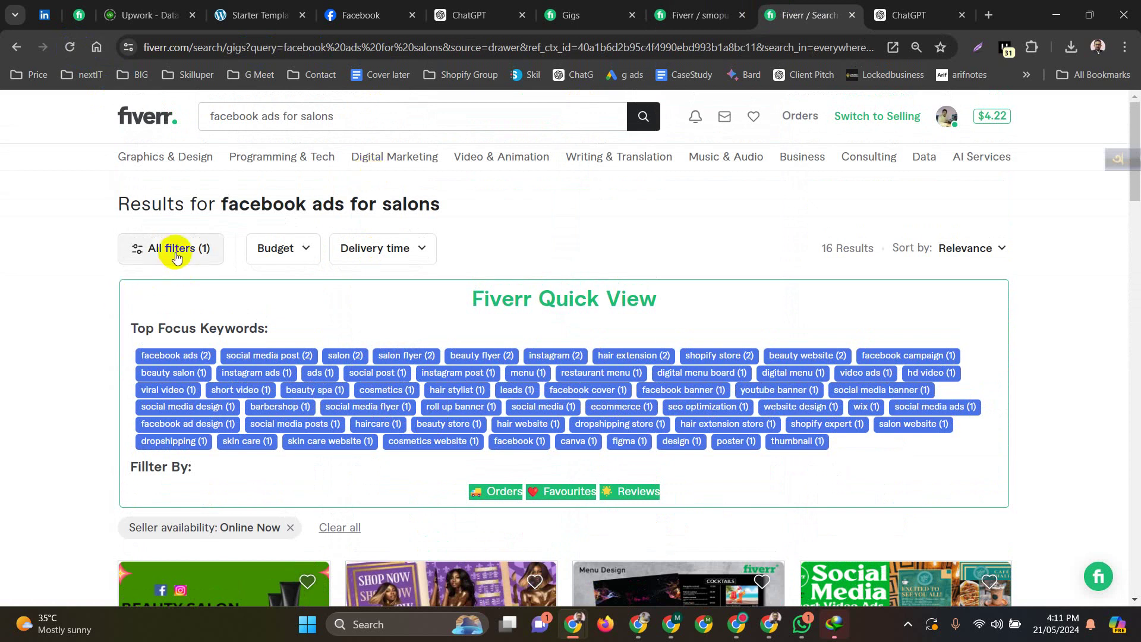
- Remove the Online Now seller availability filter from the "facebook ads for salons" search results
{"action": "left_click", "coordinate": [176, 254]}
{"action": "scroll", "coordinate": [98, 416], "scroll_direction": "down", "scroll_amount": 4}
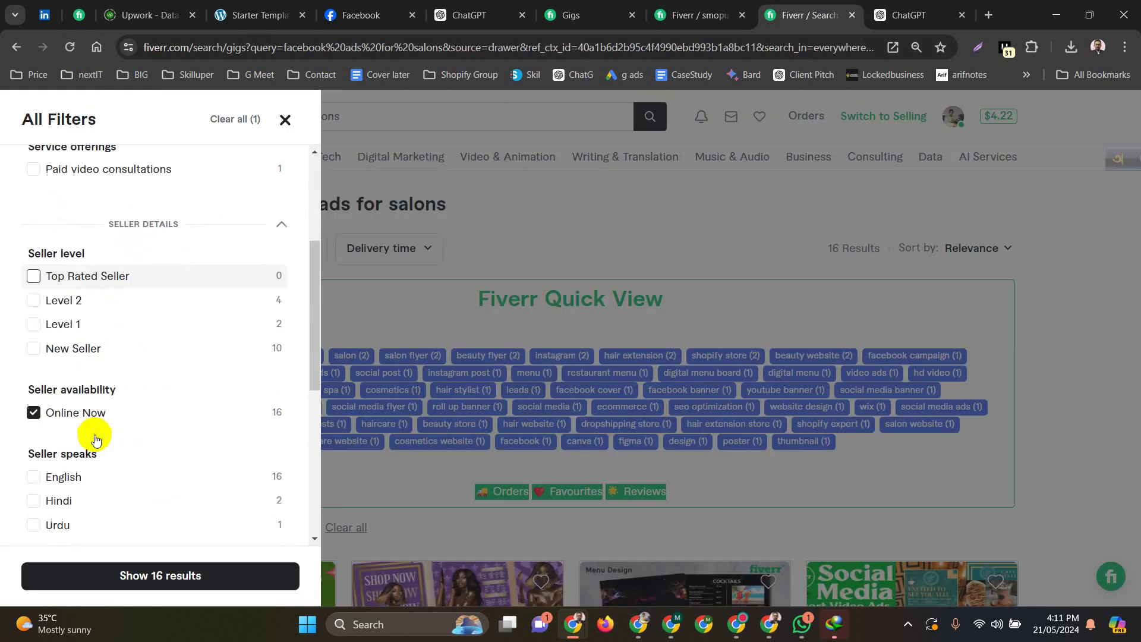
{"action": "left_click", "coordinate": [32, 411]}
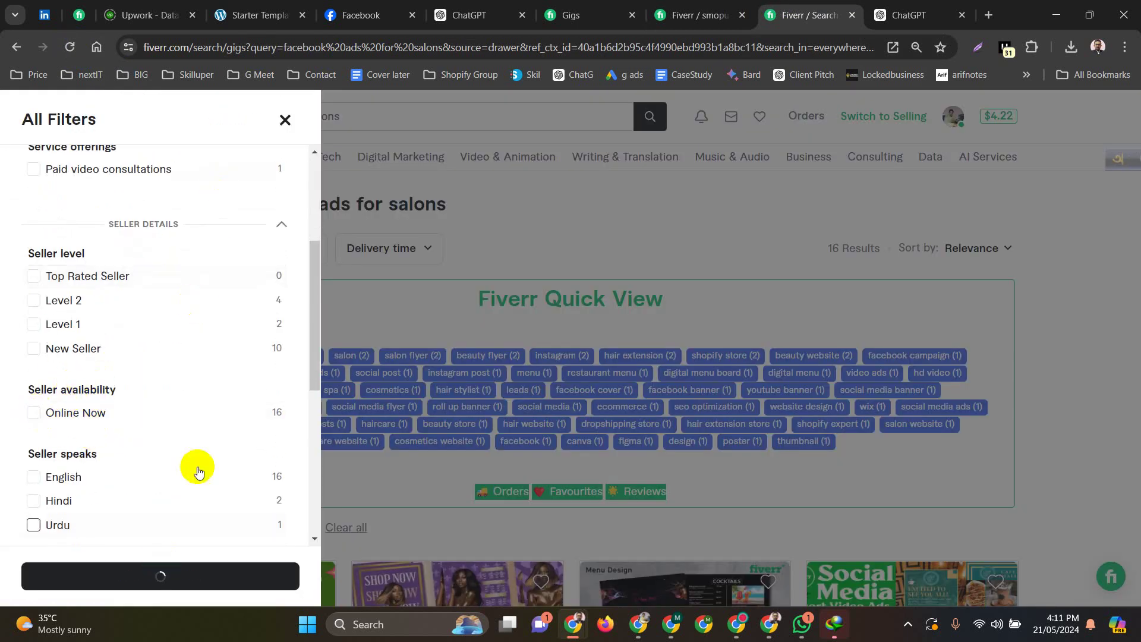
{"action": "left_click", "coordinate": [284, 122]}
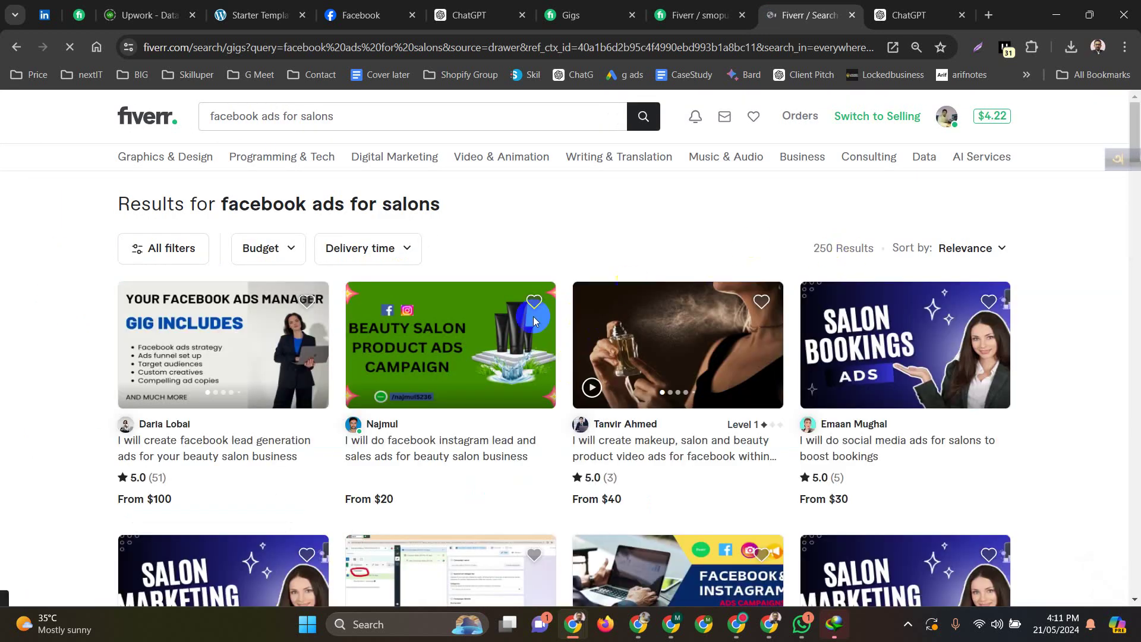
- Browse the unfiltered "facebook ads for salons" results to look for the edited gig among the competing listings
{"action": "scroll", "coordinate": [581, 400], "scroll_direction": "down", "scroll_amount": 1}
{"action": "scroll", "coordinate": [242, 101], "scroll_direction": "down", "scroll_amount": 1}
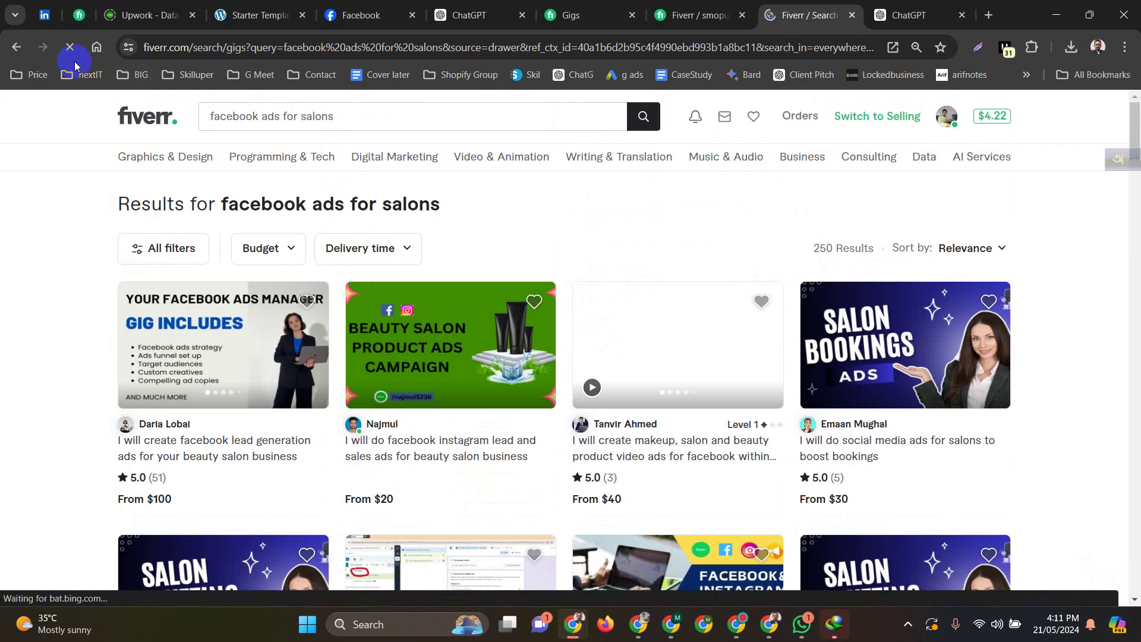
{"action": "scroll", "coordinate": [631, 343], "scroll_direction": "down", "scroll_amount": 3}
{"action": "scroll", "coordinate": [631, 343], "scroll_direction": "down", "scroll_amount": 10}
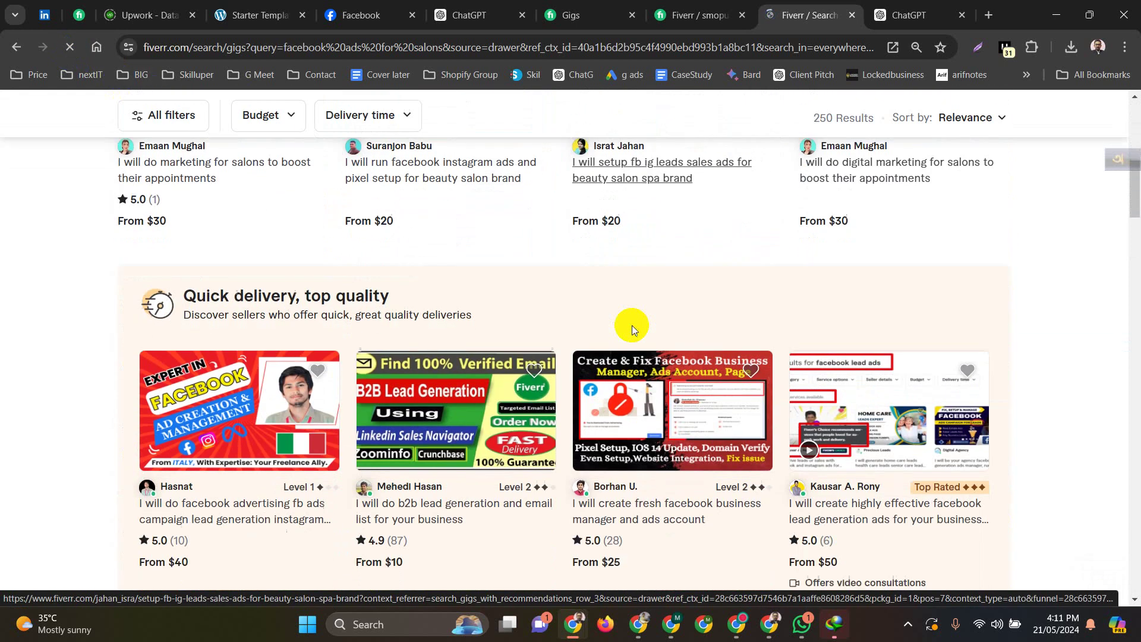
{"action": "scroll", "coordinate": [632, 326], "scroll_direction": "down", "scroll_amount": 15}
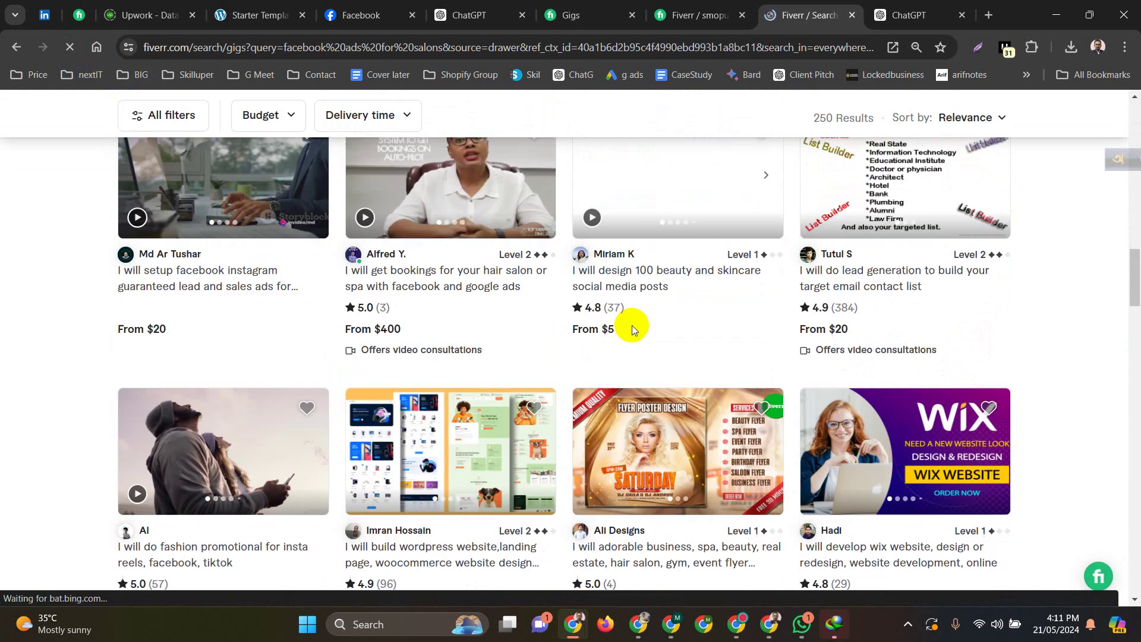
{"action": "scroll", "coordinate": [632, 326], "scroll_direction": "down", "scroll_amount": 8}
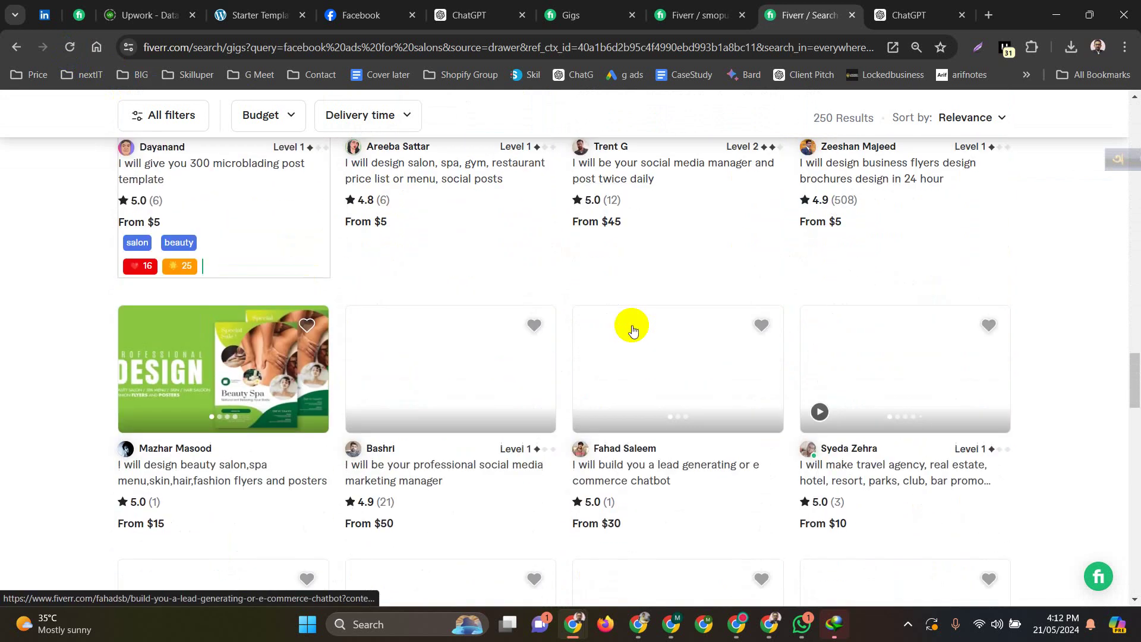
{"action": "scroll", "coordinate": [633, 327], "scroll_direction": "down", "scroll_amount": 20}
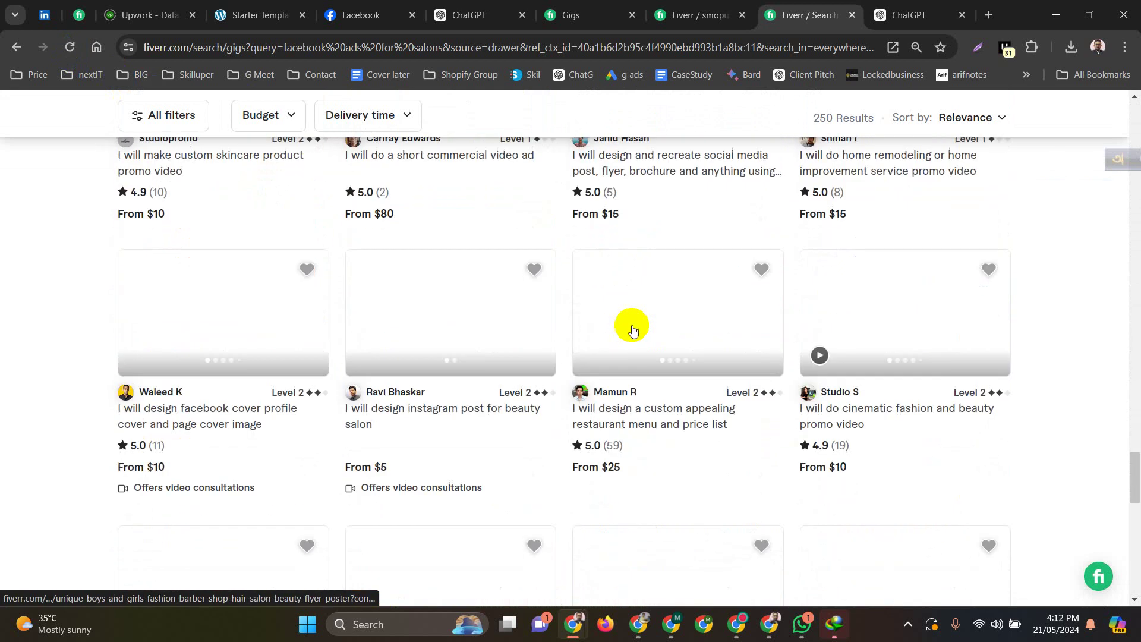
{"action": "scroll", "coordinate": [633, 322], "scroll_direction": "up", "scroll_amount": 15}
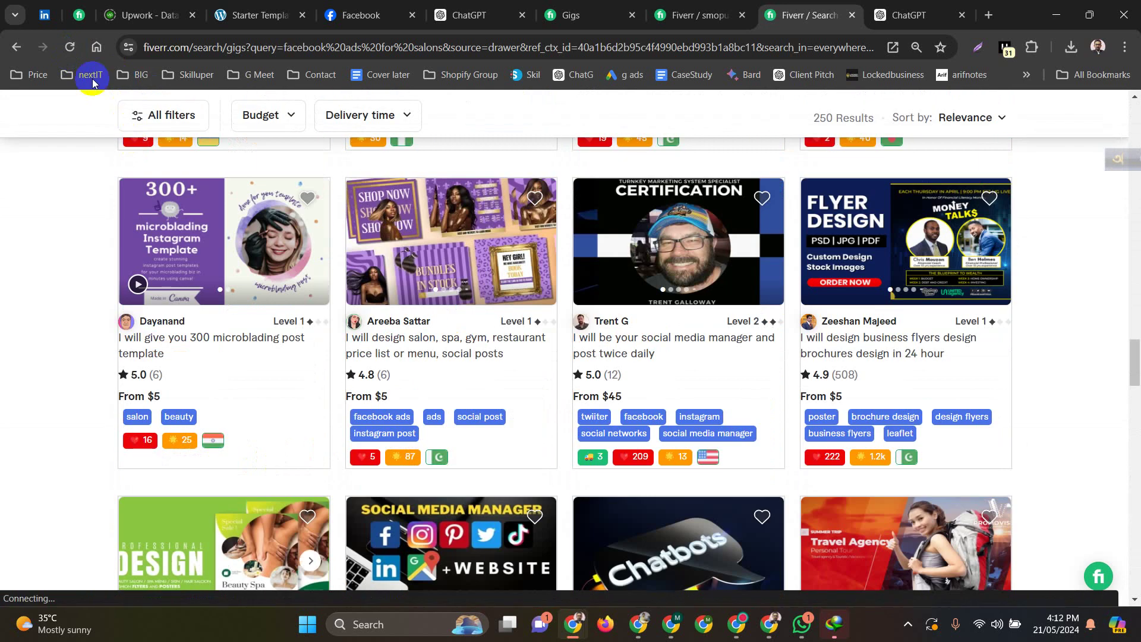
- Reload the "facebook ads for salons" results and look through the listed gigs for the edited gig
{"action": "left_click", "coordinate": [69, 46]}
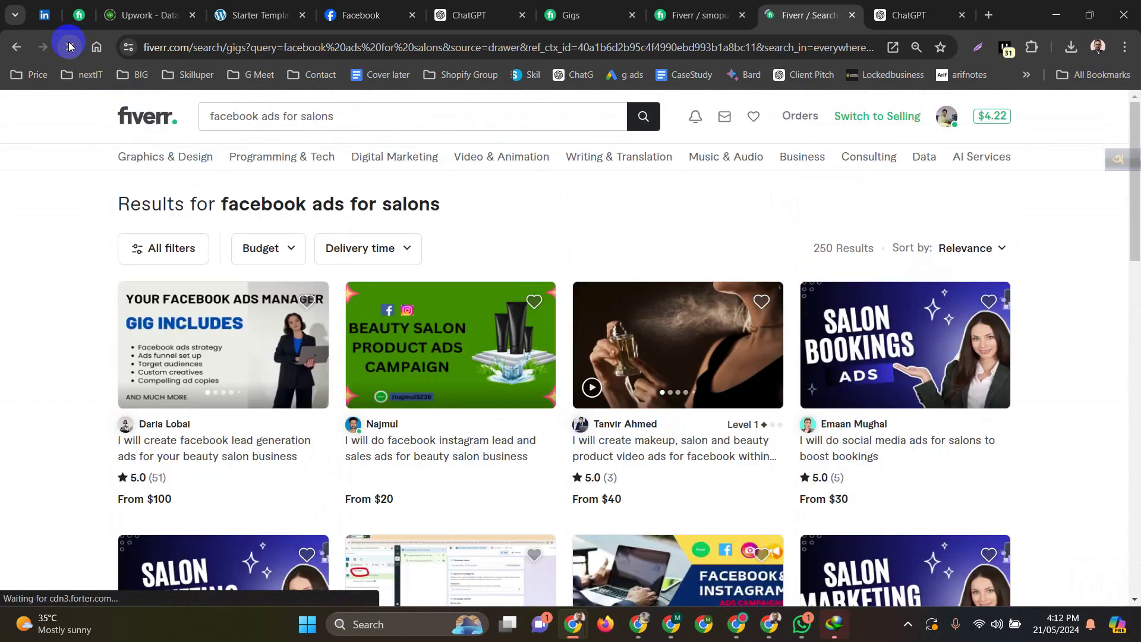
{"action": "scroll", "coordinate": [591, 448], "scroll_direction": "down", "scroll_amount": 15}
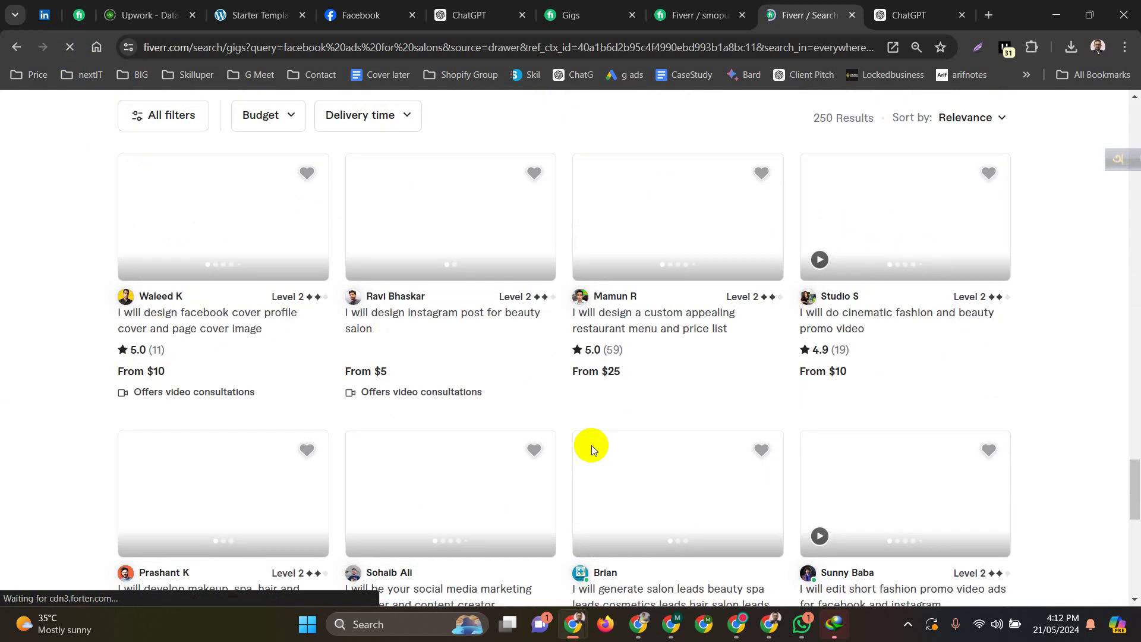
{"action": "scroll", "coordinate": [590, 448], "scroll_direction": "down", "scroll_amount": 6}
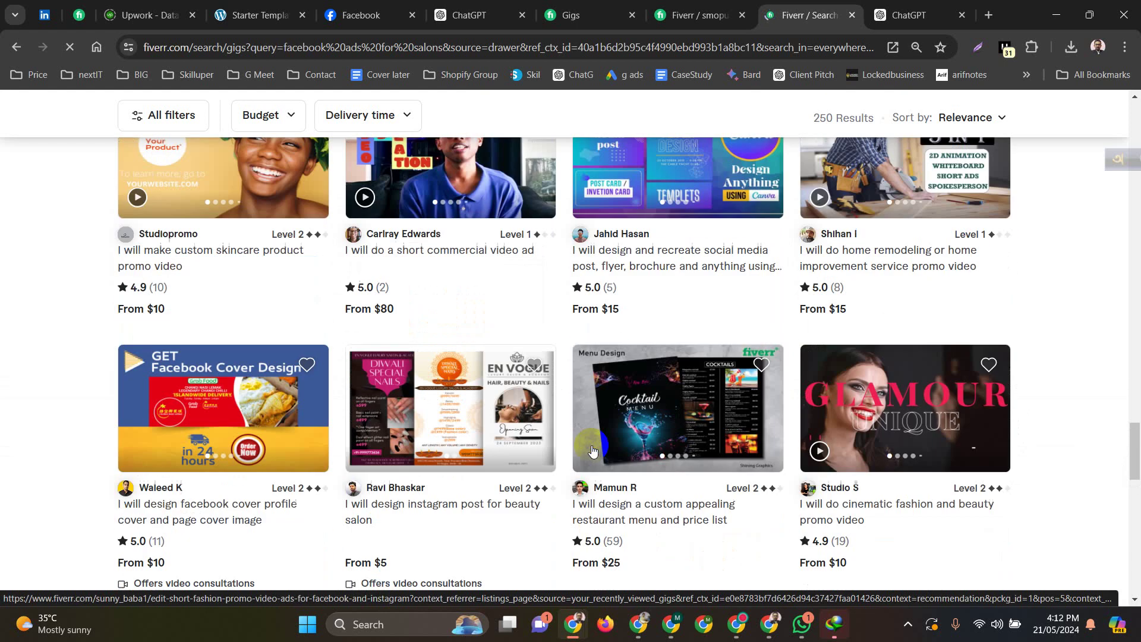
{"action": "scroll", "coordinate": [593, 450], "scroll_direction": "down", "scroll_amount": 5}
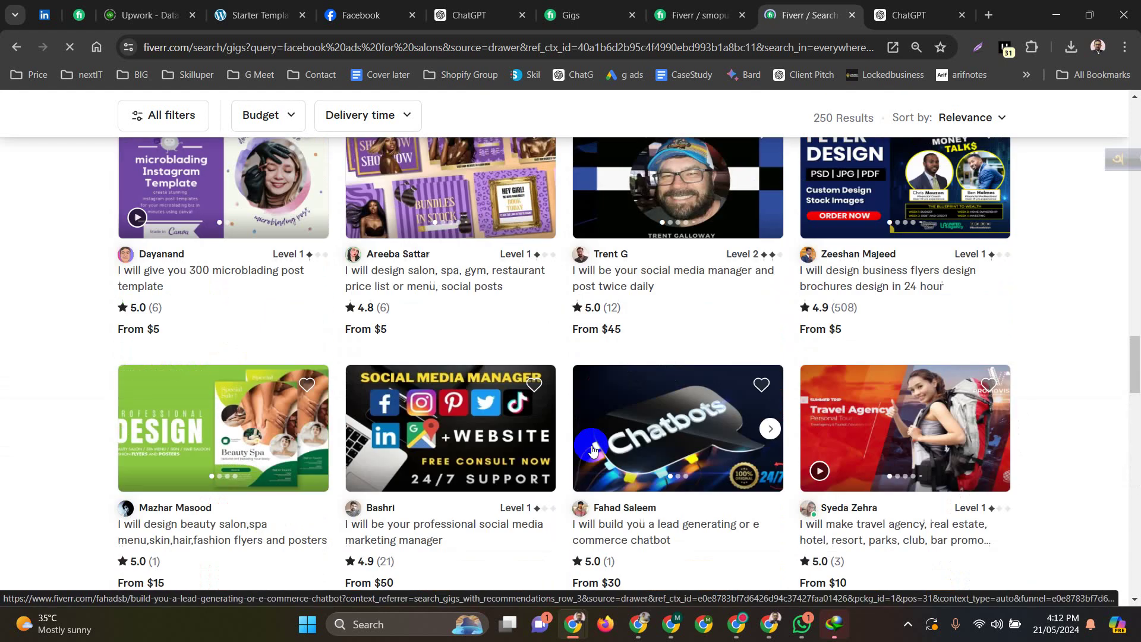
{"action": "scroll", "coordinate": [593, 450], "scroll_direction": "up", "scroll_amount": 15}
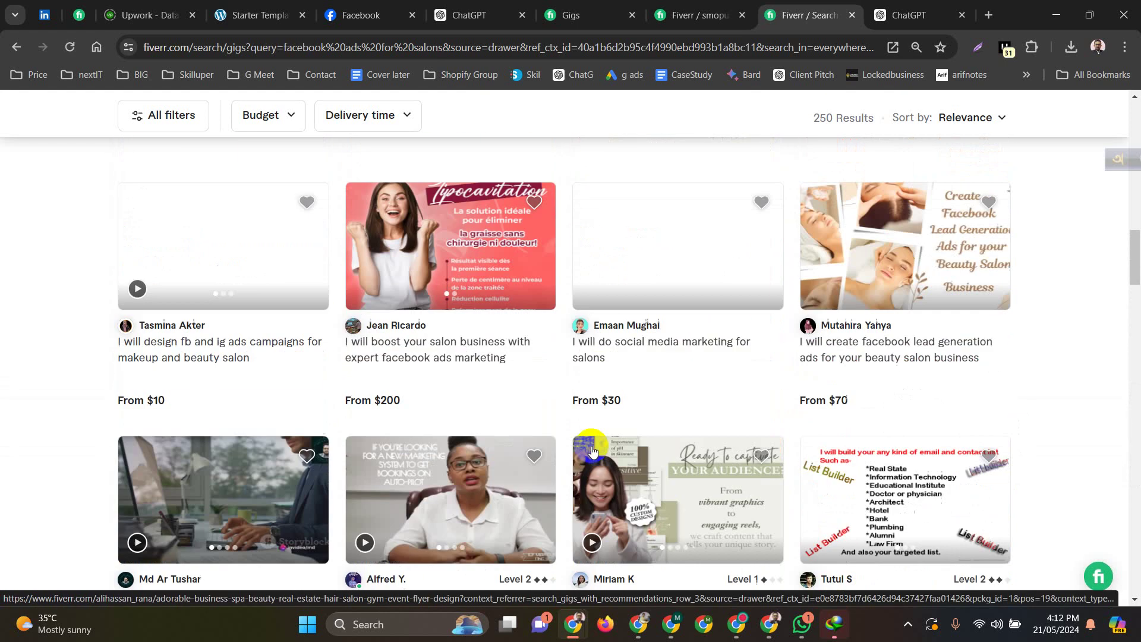
{"action": "scroll", "coordinate": [592, 449], "scroll_direction": "up", "scroll_amount": 5}
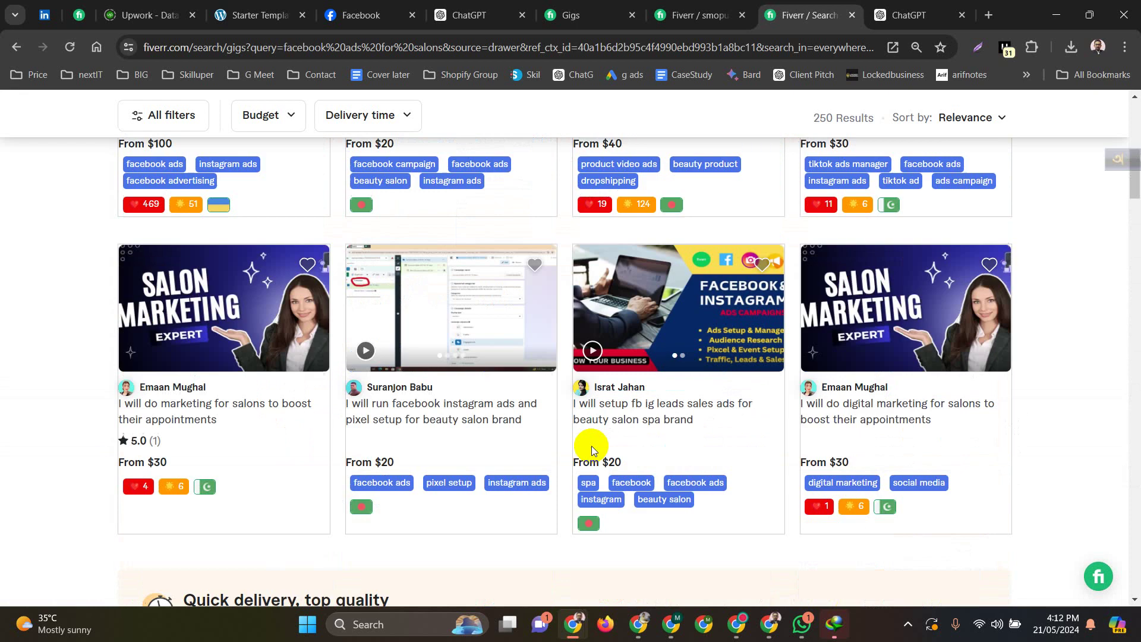
{"action": "scroll", "coordinate": [590, 446], "scroll_direction": "up", "scroll_amount": 12}
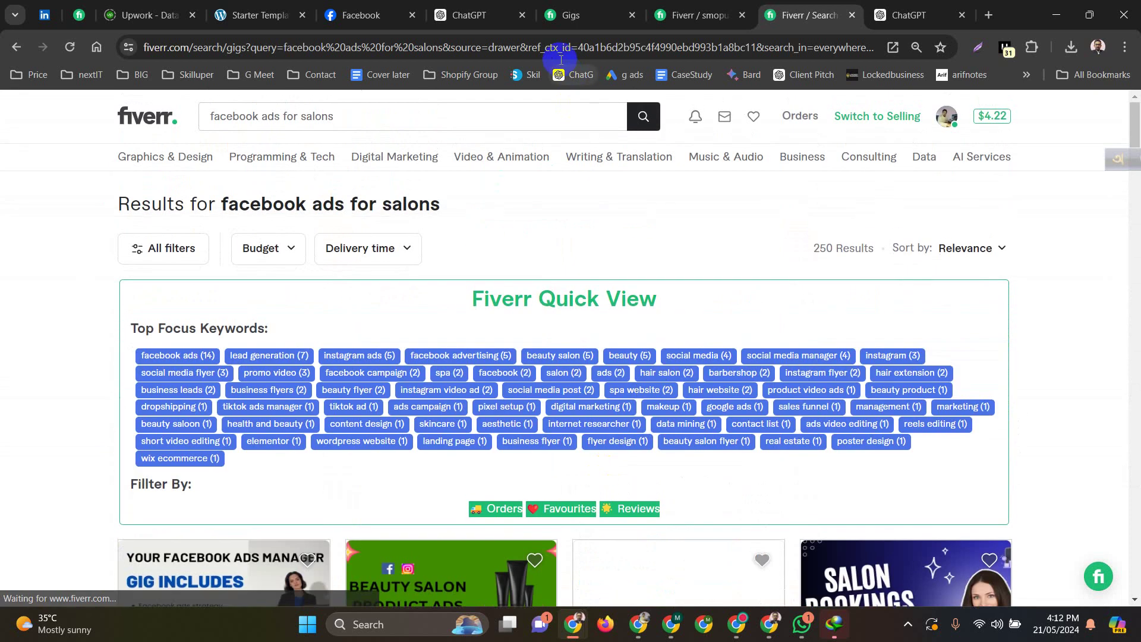
- Change the gig title to "setup facebook ads for beauty salons" in the gig's overview and save the gig
{"action": "left_click", "coordinate": [699, 14]}
{"action": "scroll", "coordinate": [344, 250], "scroll_direction": "up", "scroll_amount": 5}
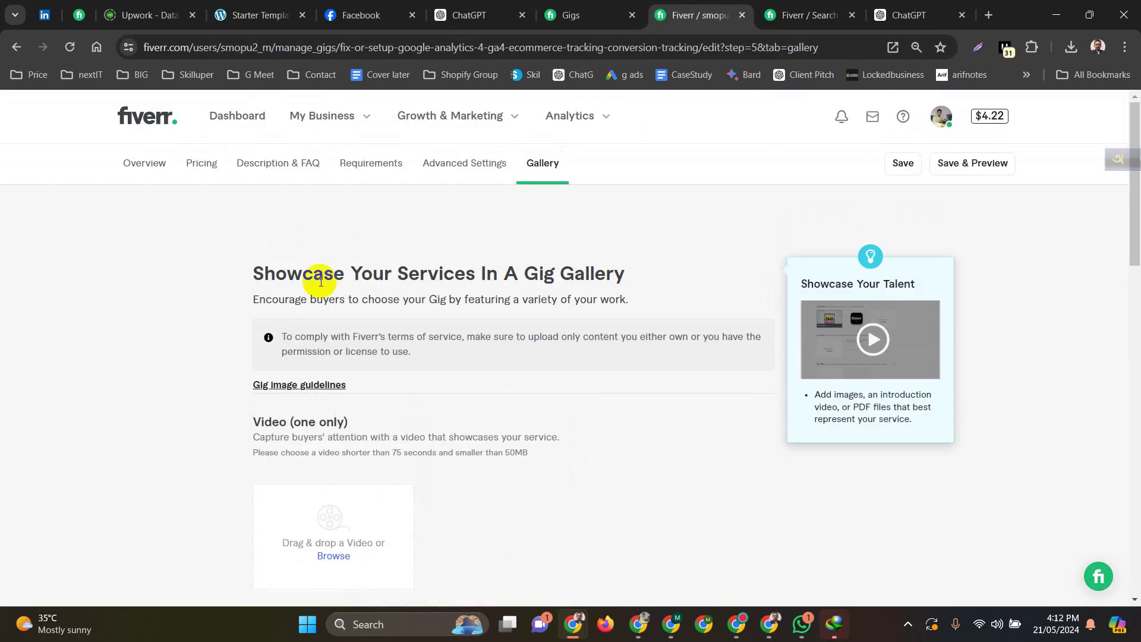
{"action": "left_click", "coordinate": [201, 163]}
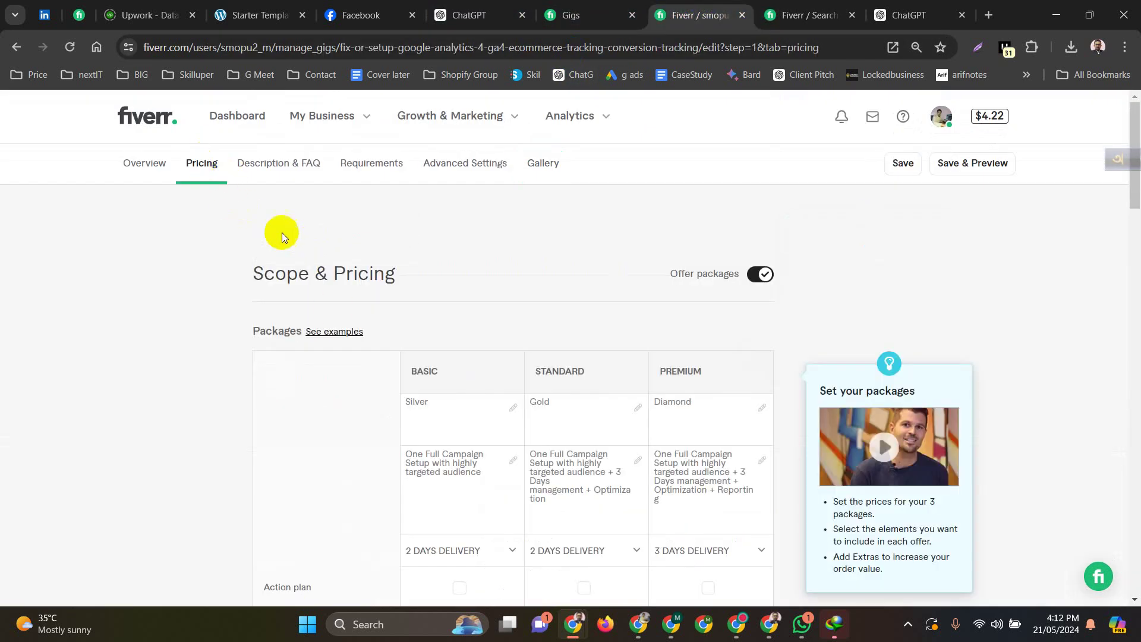
{"action": "left_click", "coordinate": [142, 162]}
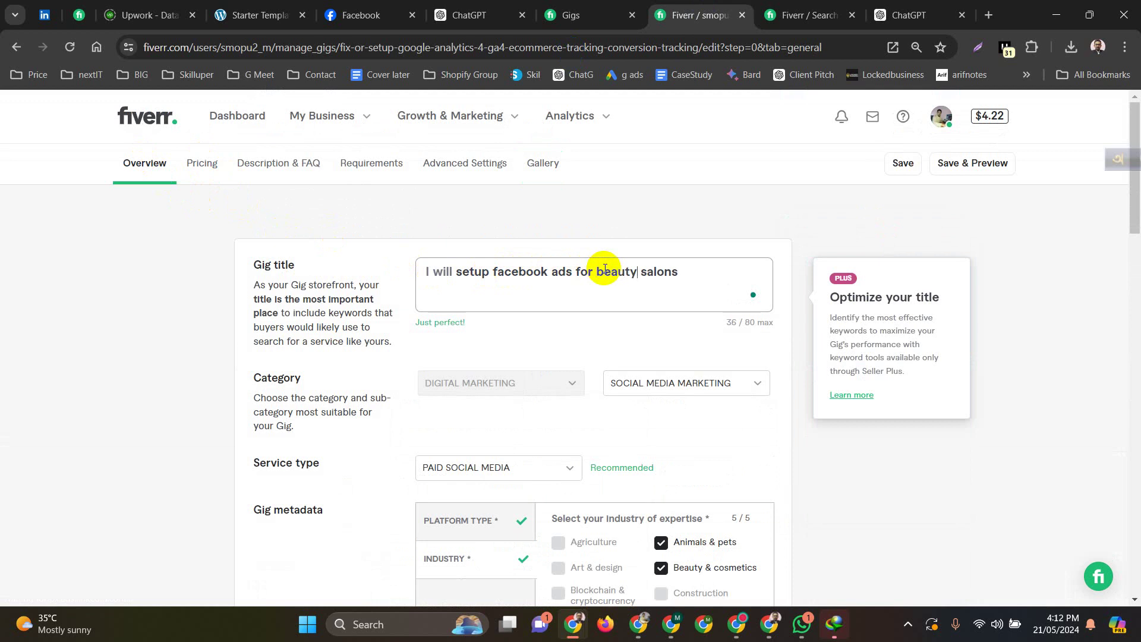
{"action": "left_click", "coordinate": [902, 160]}
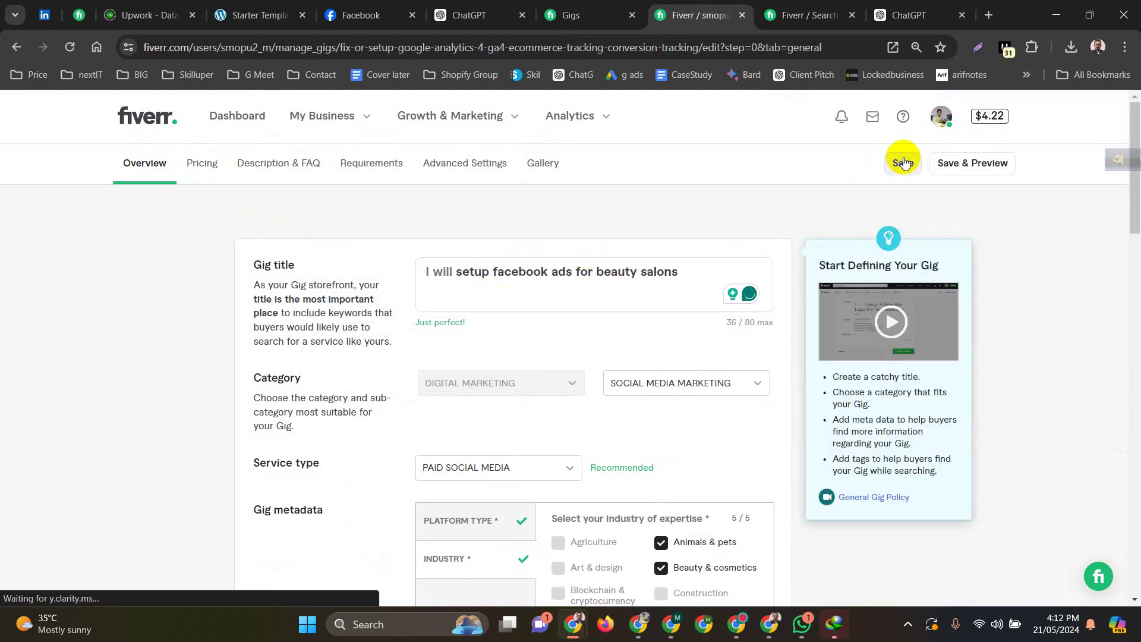
- Search Fiverr for "facebook ads for beauty salons" and look through the listed gigs
{"action": "mouse_move", "coordinate": [785, 5]}
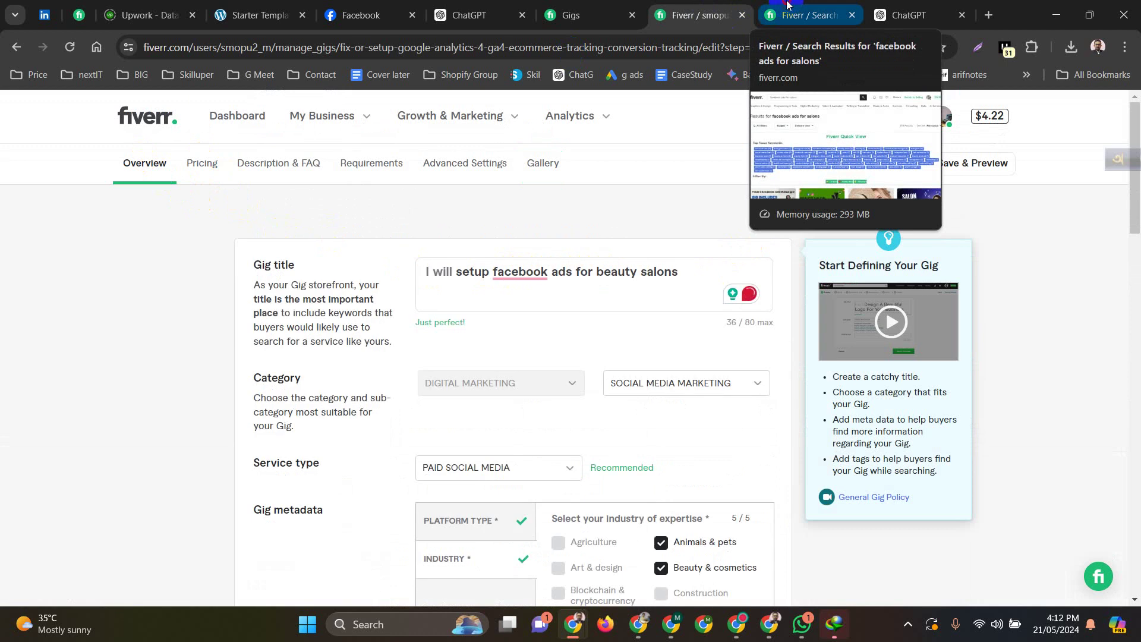
{"action": "left_click", "coordinate": [786, 5]}
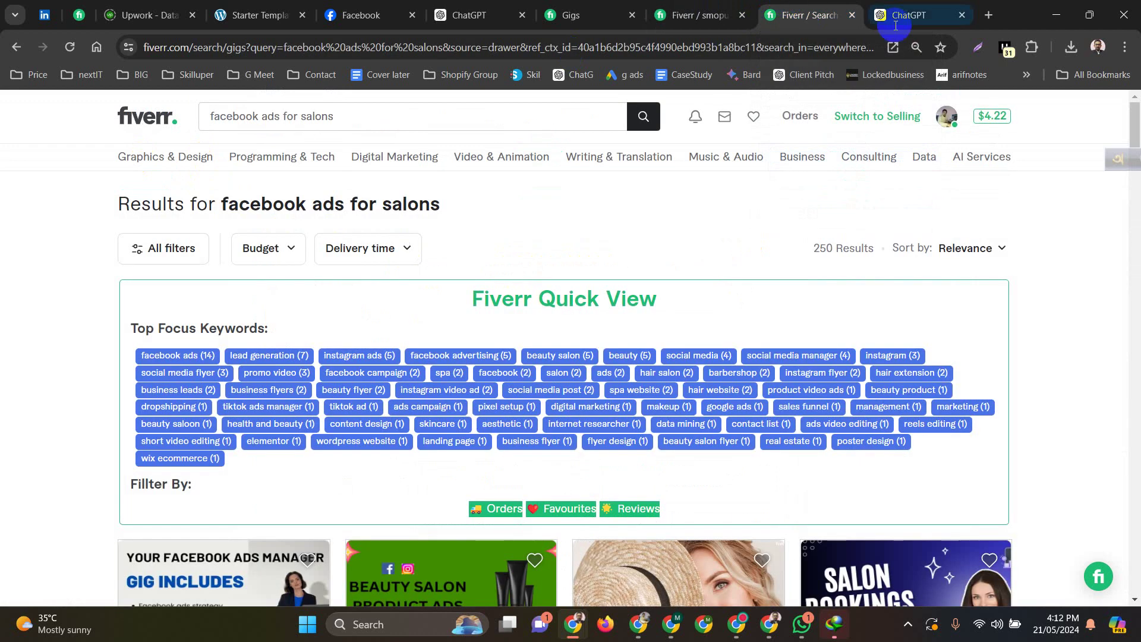
{"action": "left_click", "coordinate": [301, 113]}
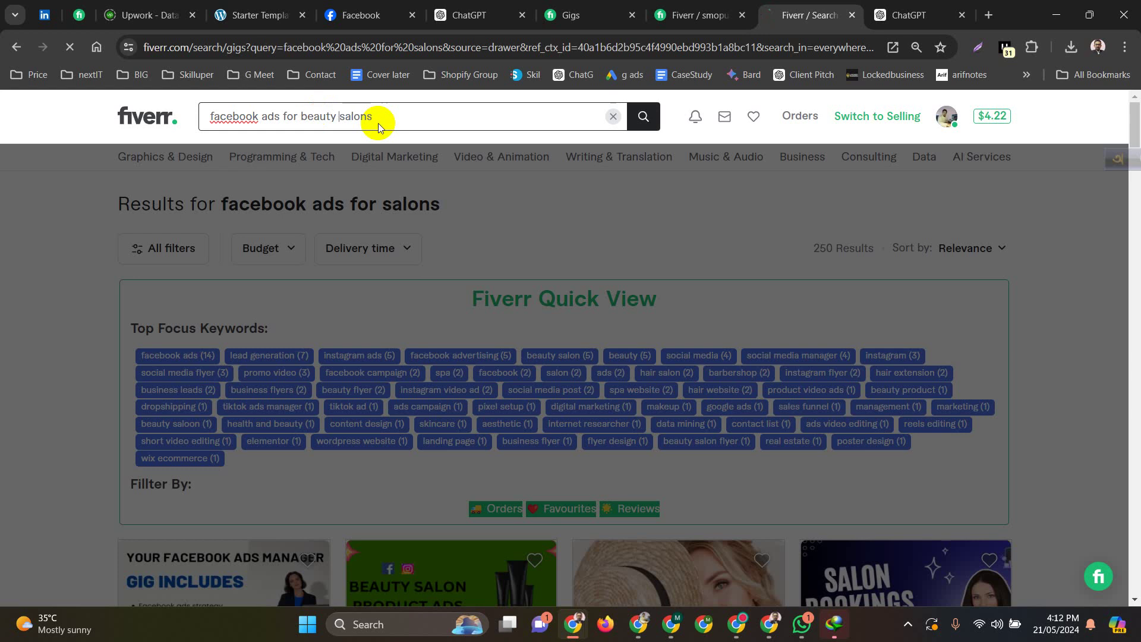
{"action": "key", "text": "Return"}
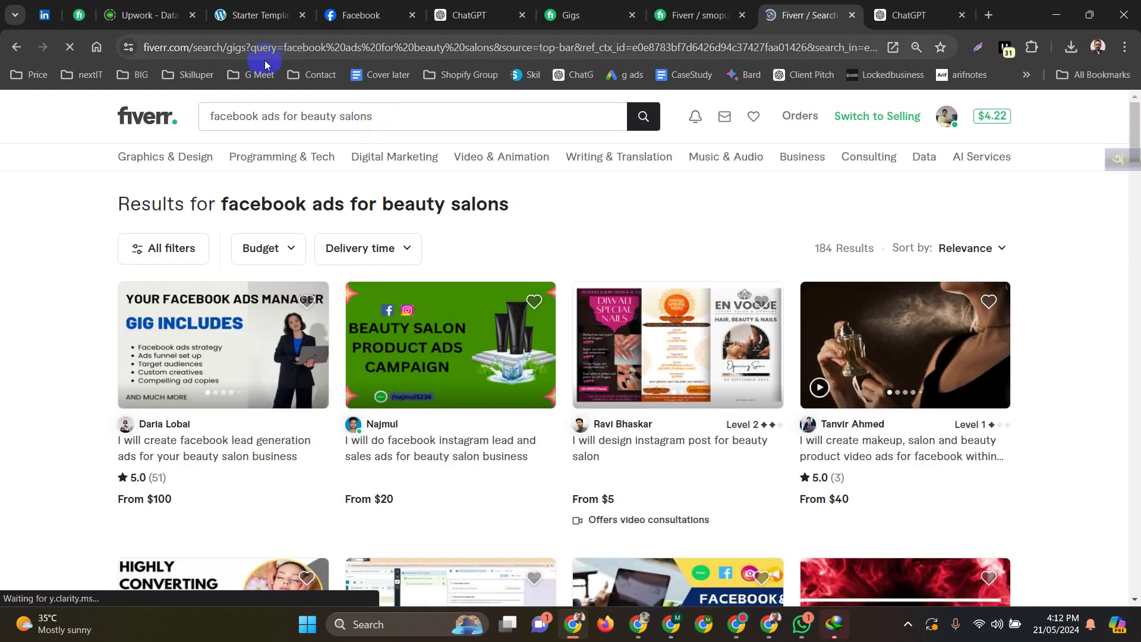
{"action": "scroll", "coordinate": [542, 428], "scroll_direction": "down", "scroll_amount": 15}
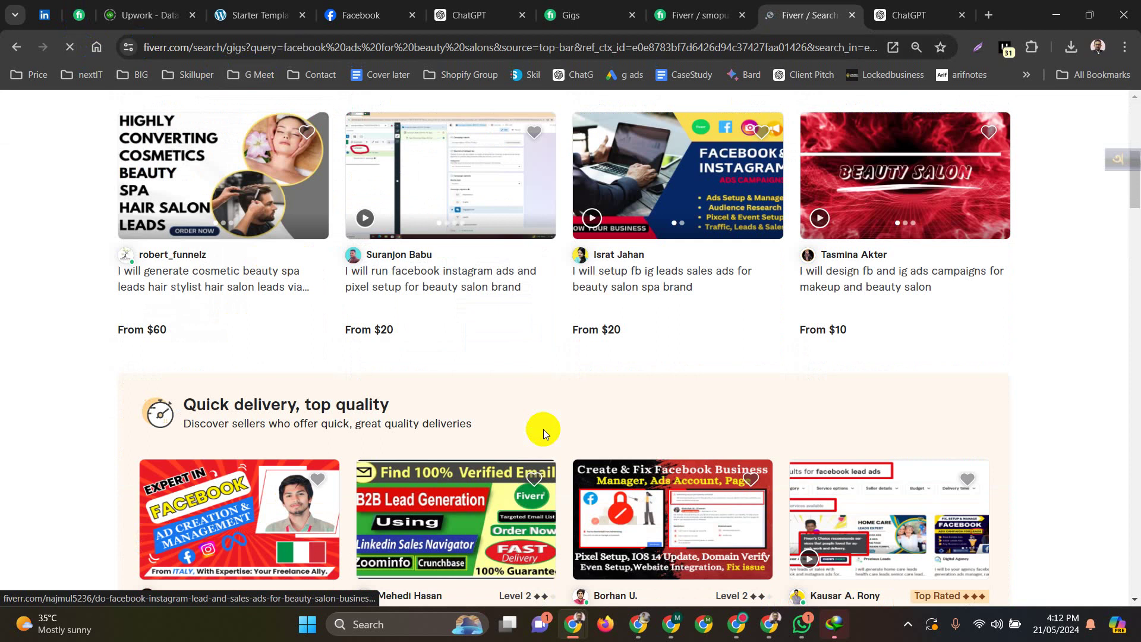
{"action": "scroll", "coordinate": [603, 379], "scroll_direction": "up", "scroll_amount": 6}
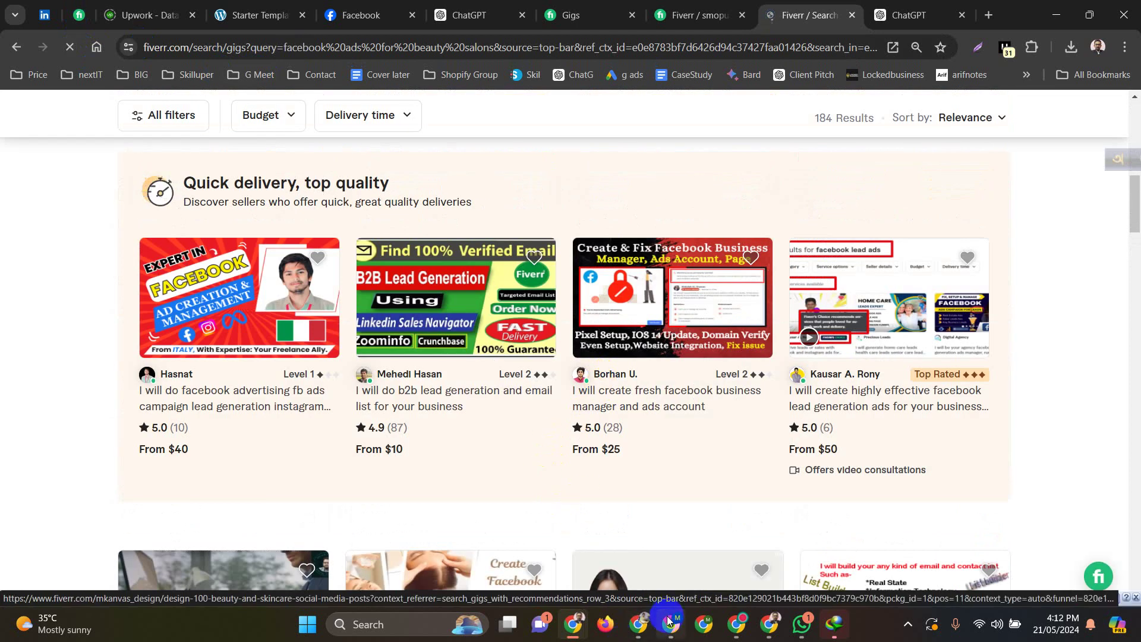
- Switch to the other Chrome profile window and open the fiverr.com homepage in a new tab
{"action": "left_click", "coordinate": [638, 624]}
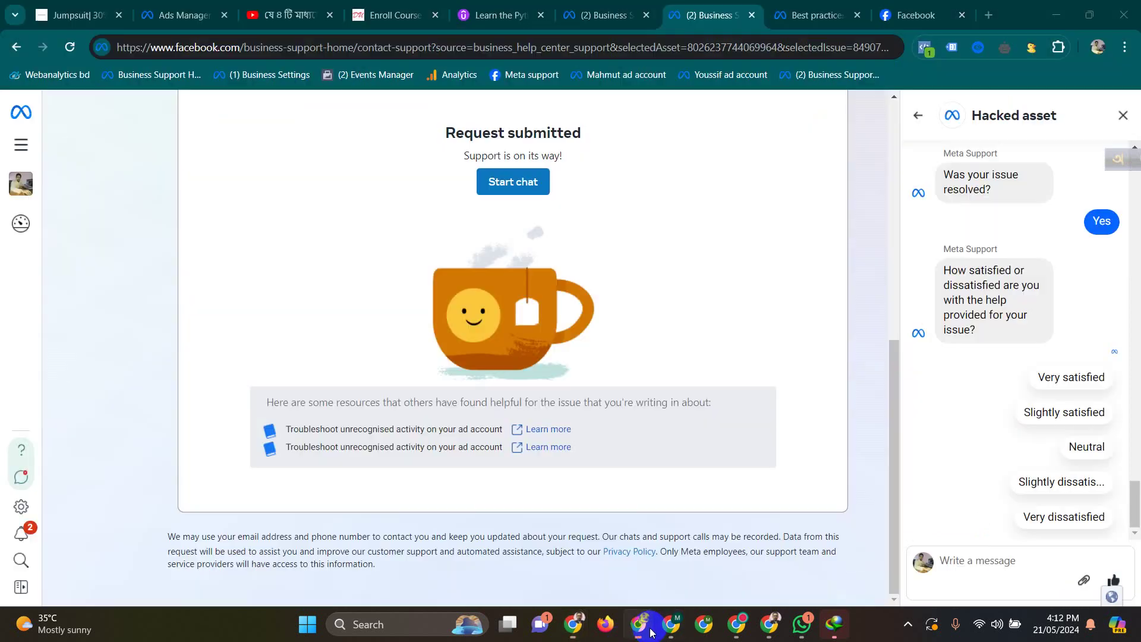
{"action": "left_click", "coordinate": [988, 11]}
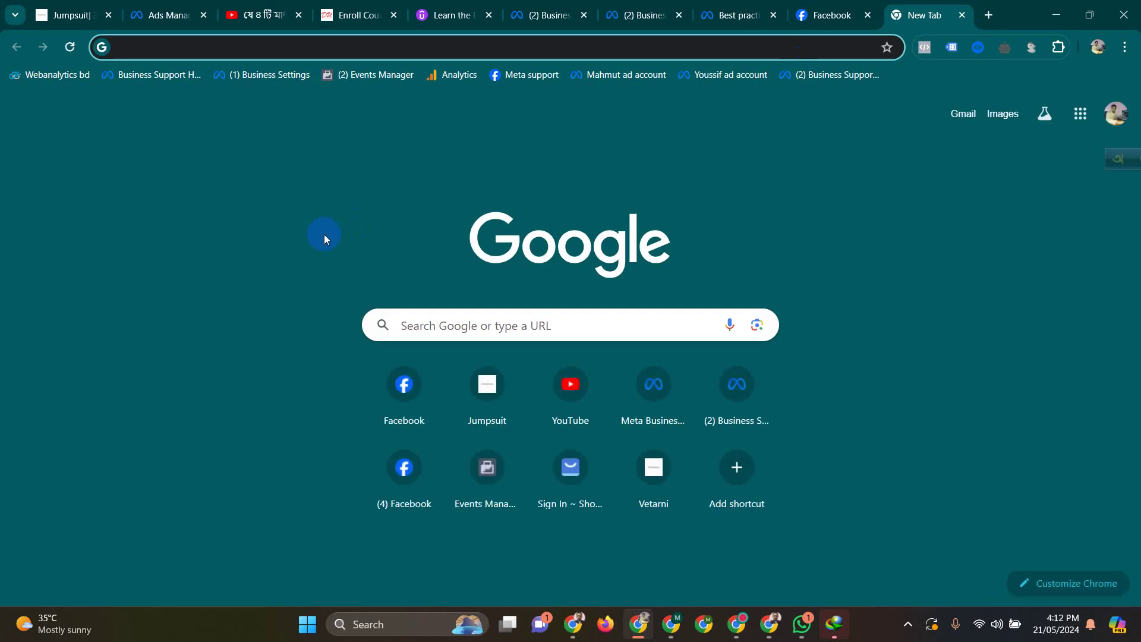
{"action": "type", "text": "fiverrl"}
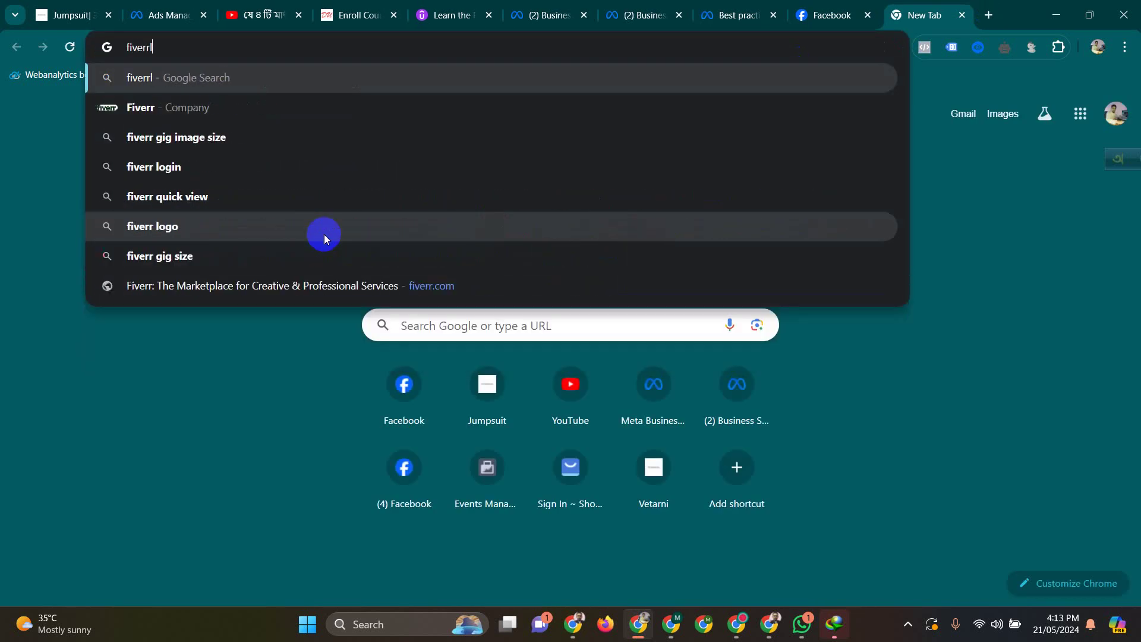
{"action": "key", "text": "BackSpace"}
{"action": "type", "text": ".com login"}
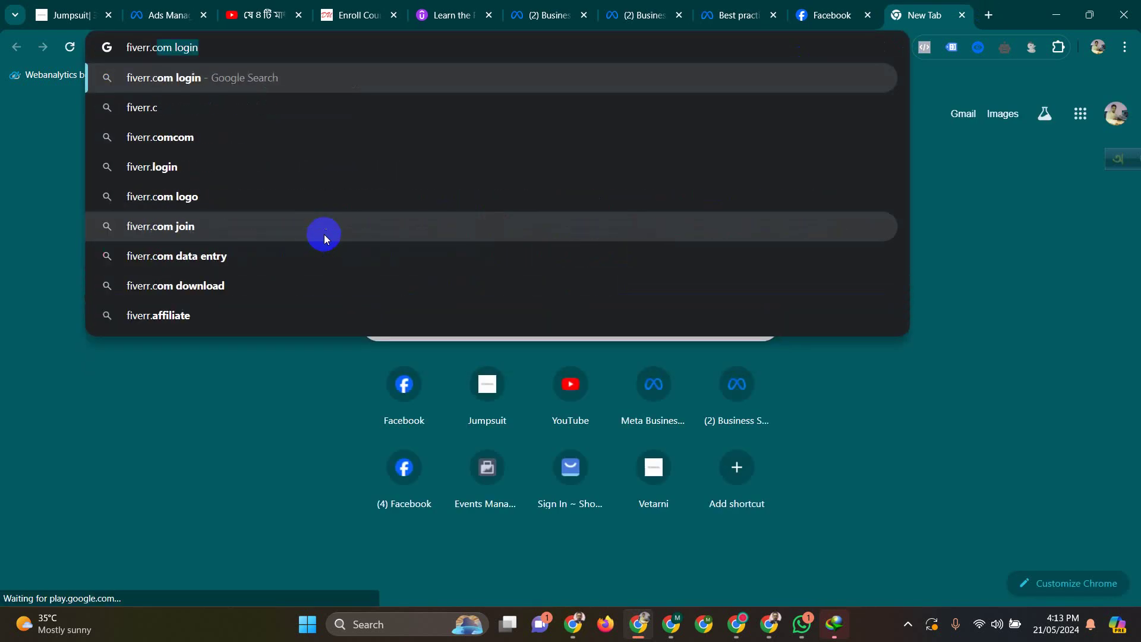
{"action": "key", "text": "Return"}
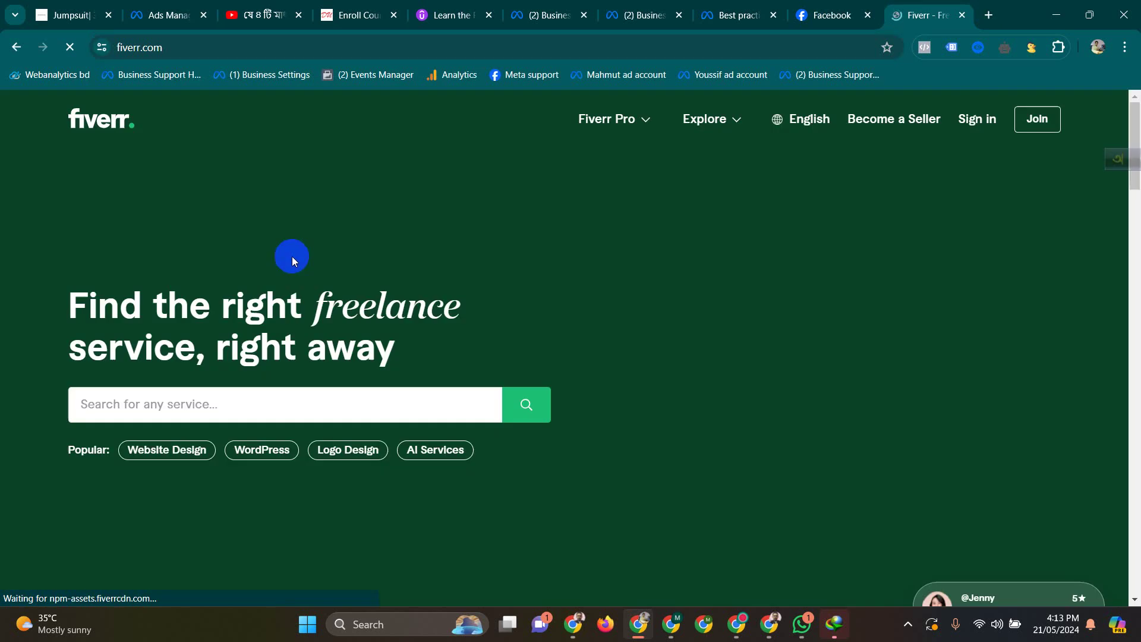